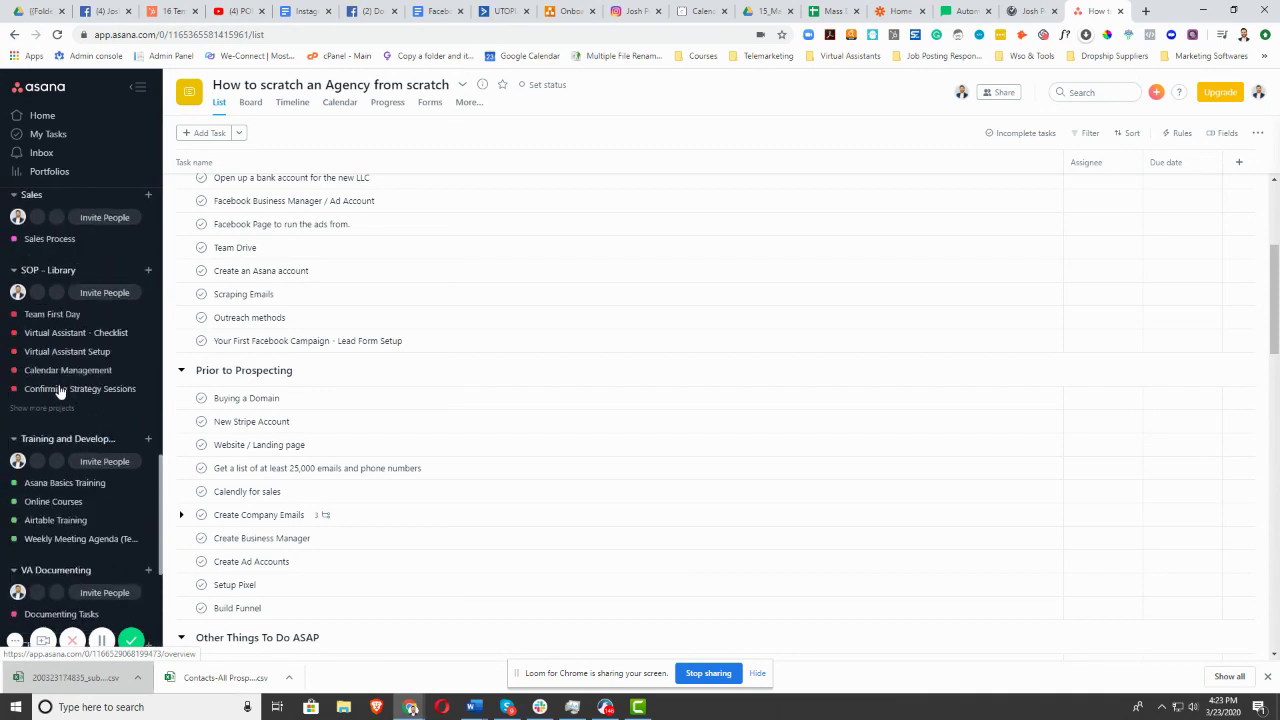
Open the Template | New Client Project from the Fulfillment team's projects
{"action": "scroll", "coordinate": [52, 402], "scroll_direction": "up", "scroll_amount": 5}
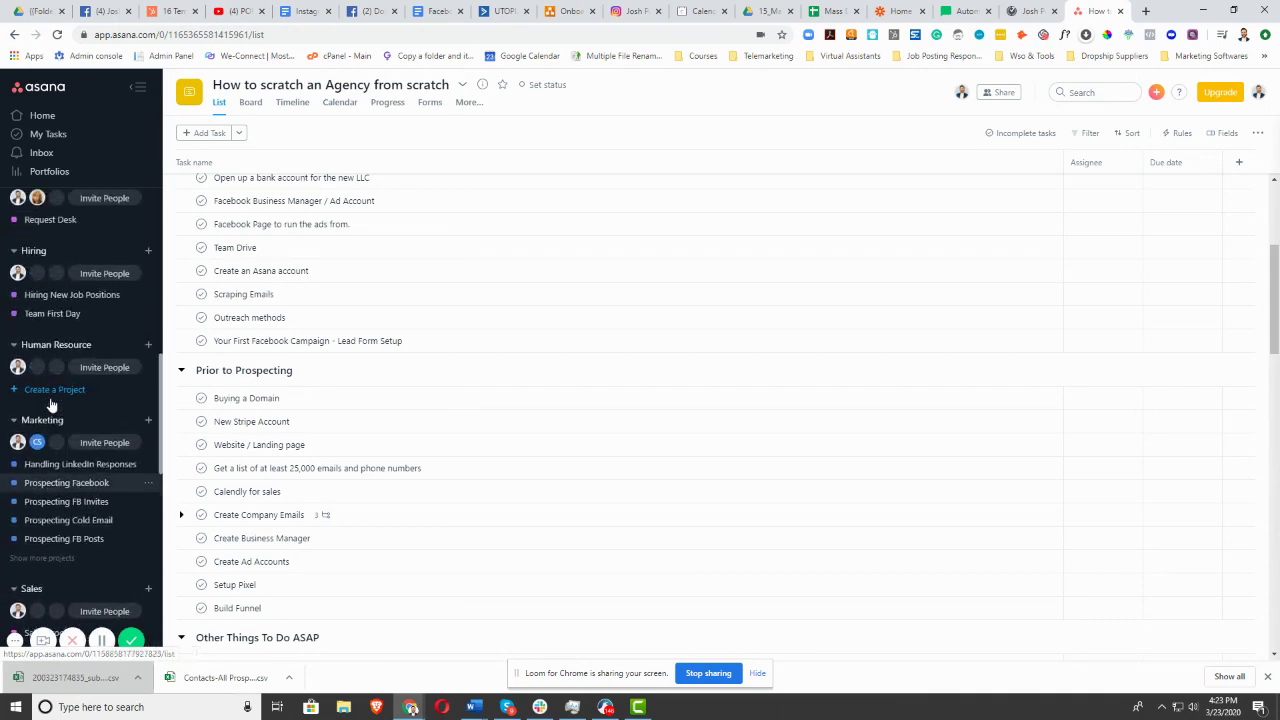
{"action": "scroll", "coordinate": [37, 410], "scroll_direction": "up", "scroll_amount": 5}
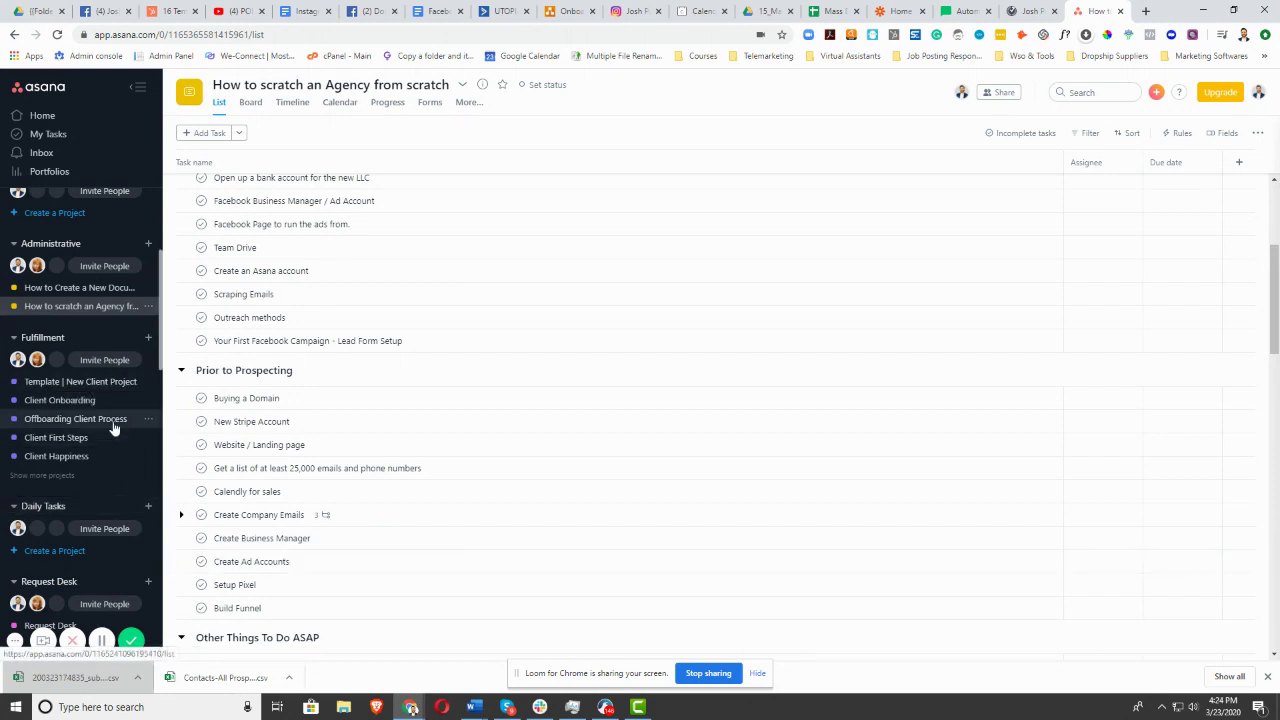
{"action": "scroll", "coordinate": [112, 435], "scroll_direction": "down", "scroll_amount": 1}
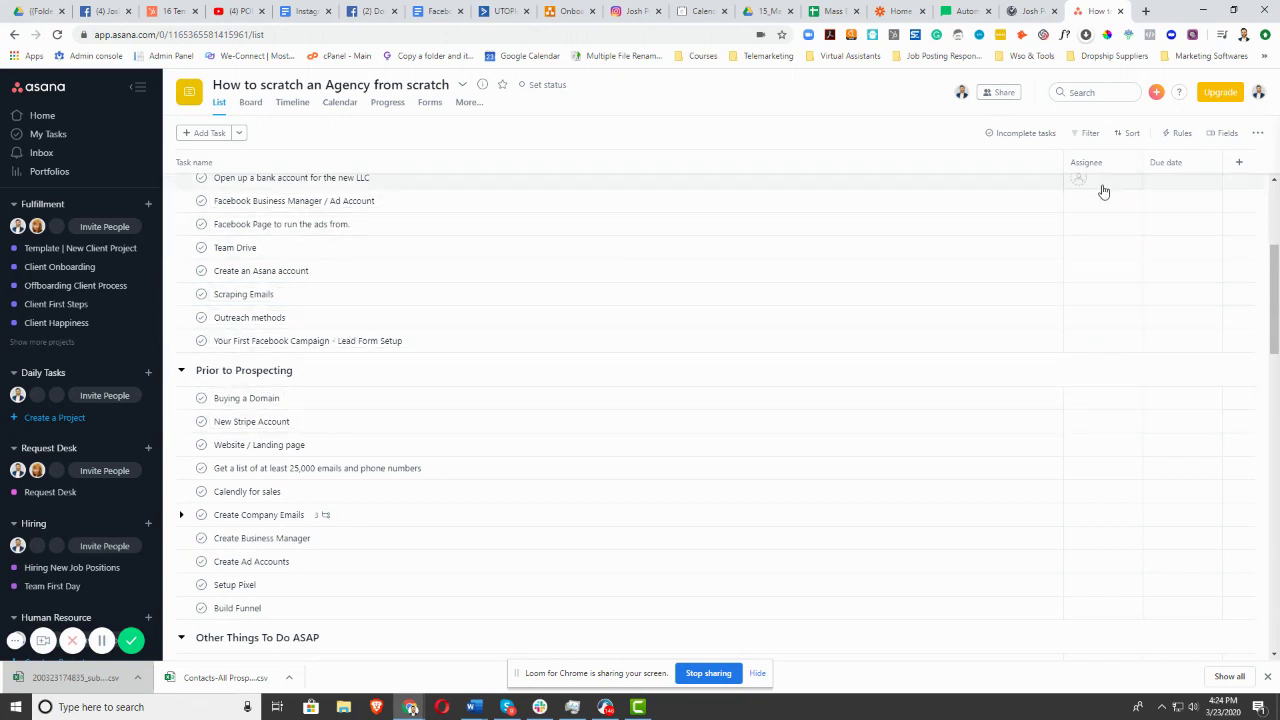
{"action": "scroll", "coordinate": [420, 237], "scroll_direction": "up", "scroll_amount": 3}
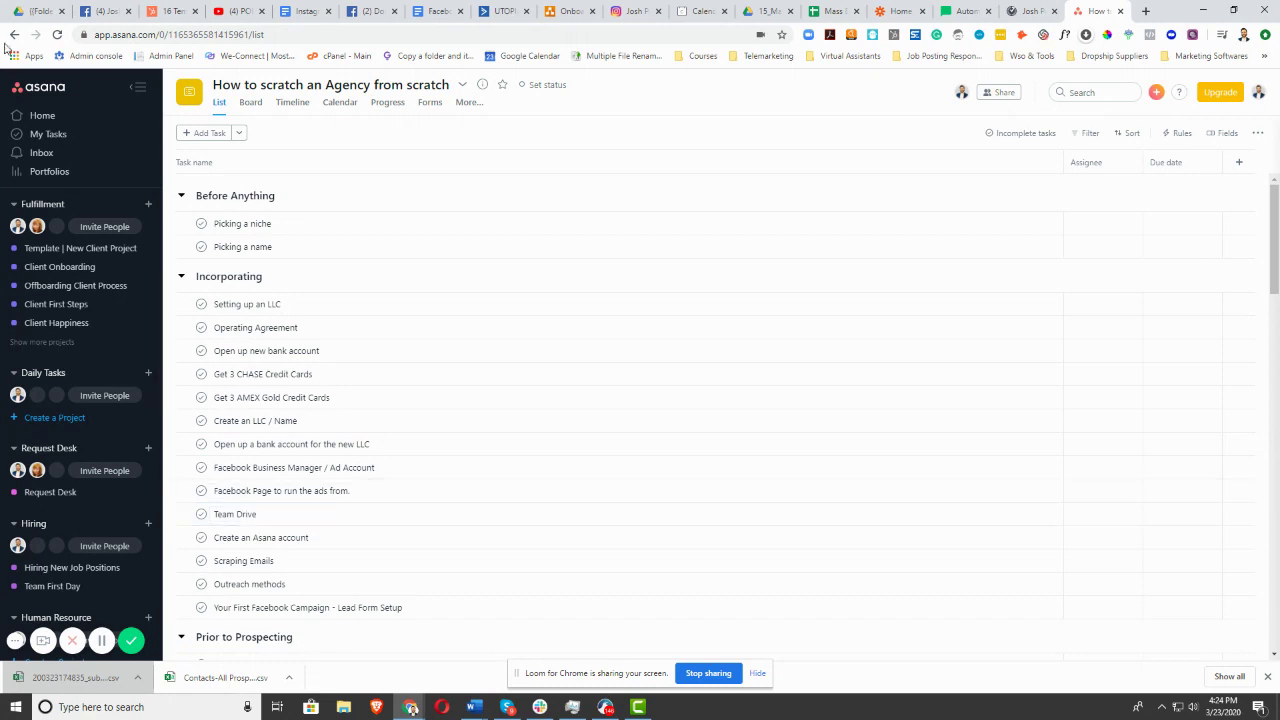
{"action": "left_click", "coordinate": [109, 254]}
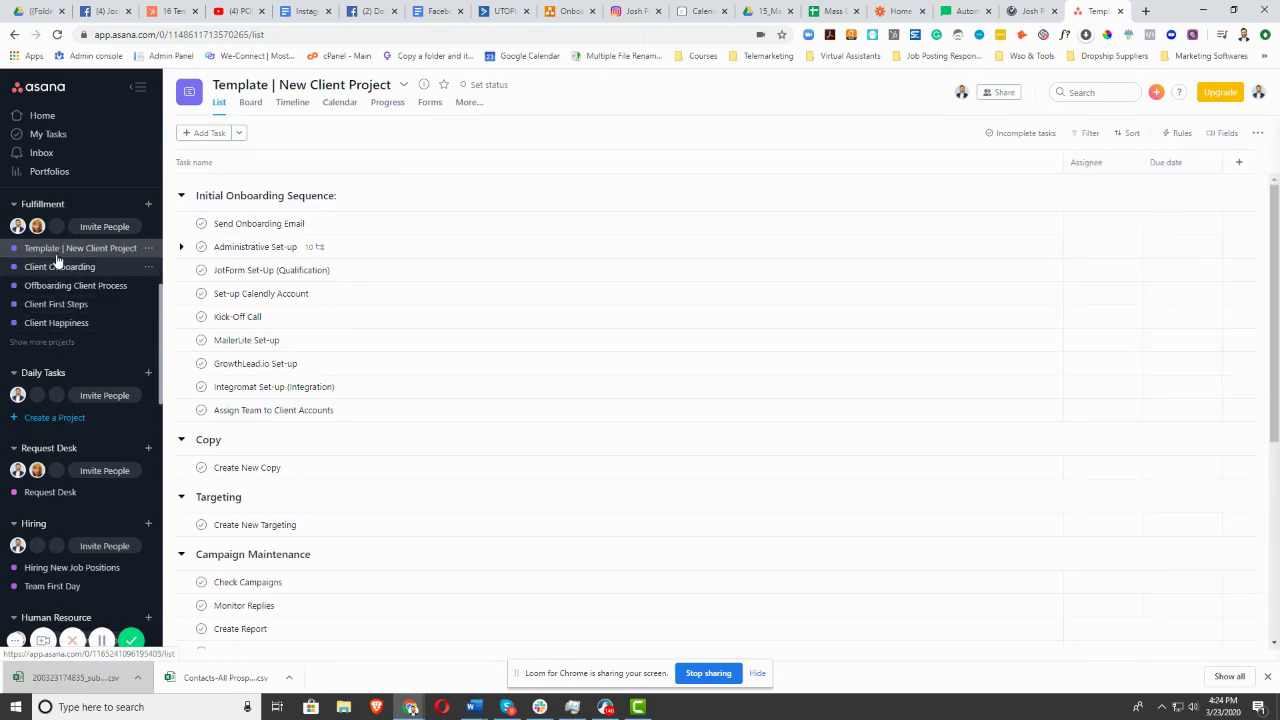
Open the Fulfillment team overview and expand the team's full list of projects
{"action": "left_click", "coordinate": [42, 204]}
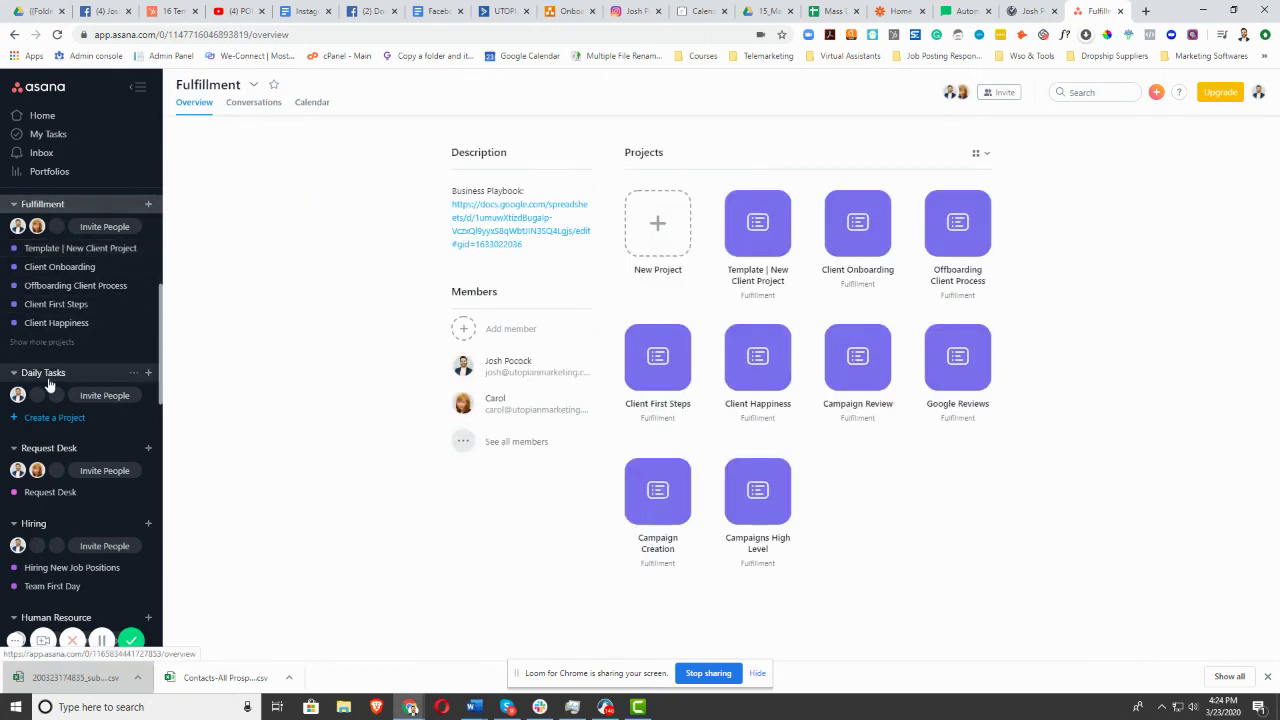
{"action": "left_click", "coordinate": [45, 373]}
{"action": "left_click", "coordinate": [52, 205]}
{"action": "scroll", "coordinate": [33, 255], "scroll_direction": "down", "scroll_amount": 1}
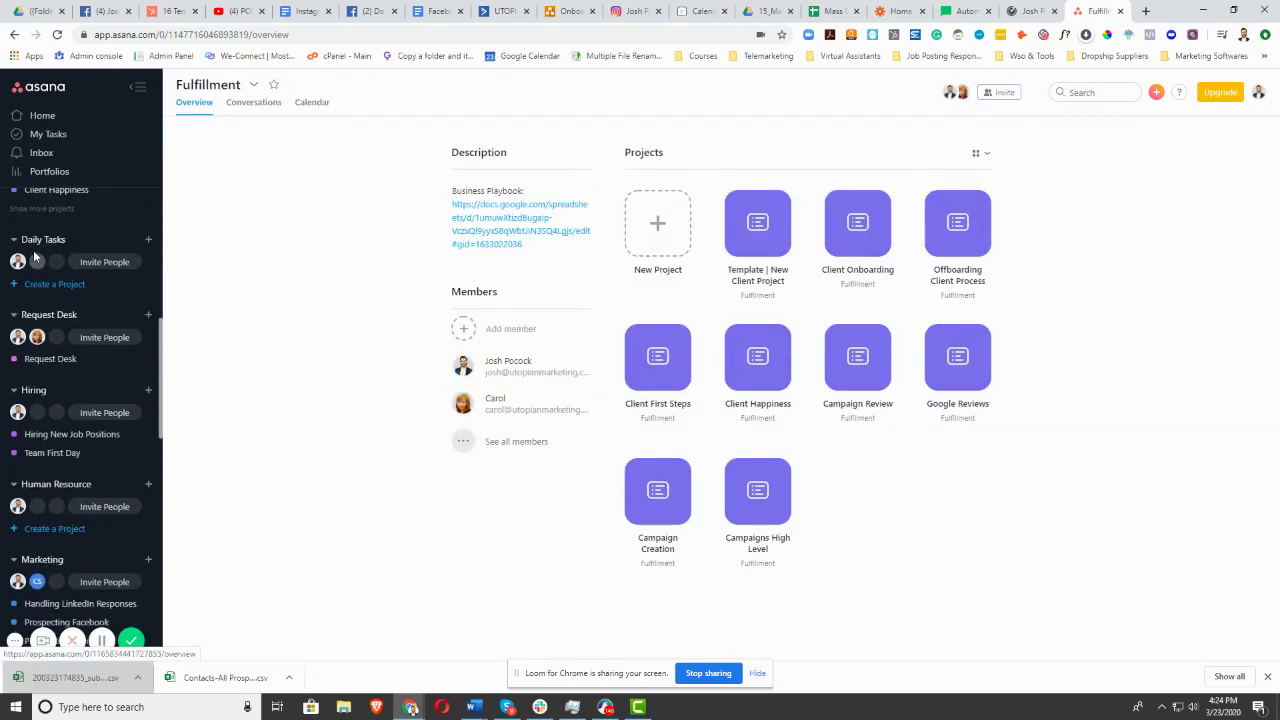
{"action": "scroll", "coordinate": [35, 258], "scroll_direction": "up", "scroll_amount": 1}
{"action": "left_click", "coordinate": [43, 275]}
{"action": "scroll", "coordinate": [48, 330], "scroll_direction": "up", "scroll_amount": 2}
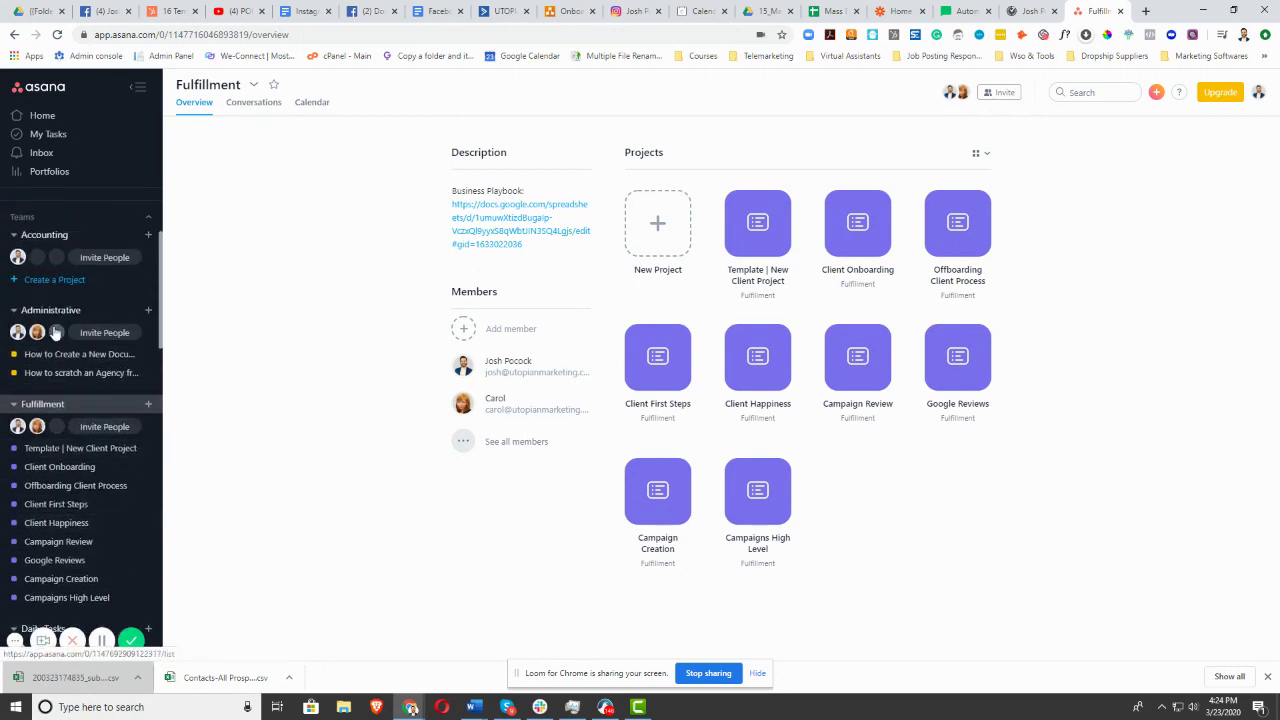
Expand the full list of projects under the SOP - Library team
{"action": "scroll", "coordinate": [103, 477], "scroll_direction": "down", "scroll_amount": 1}
{"action": "scroll", "coordinate": [103, 477], "scroll_direction": "down", "scroll_amount": 2}
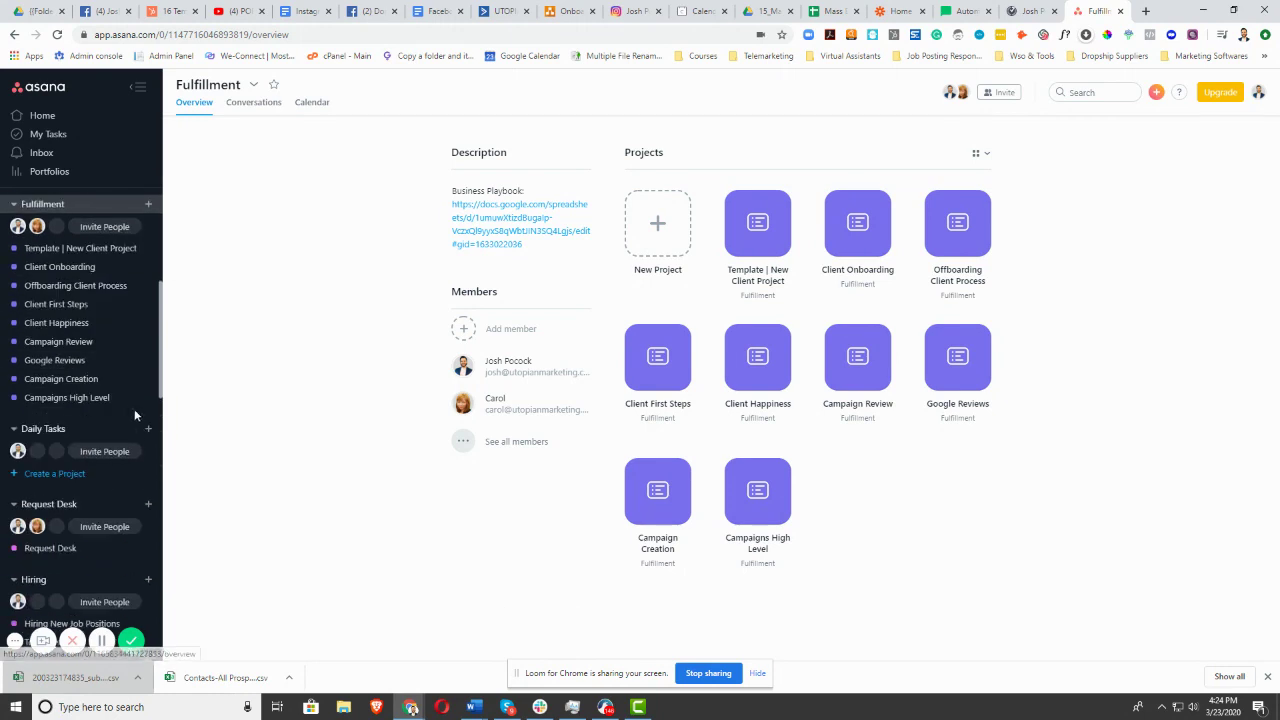
{"action": "scroll", "coordinate": [76, 473], "scroll_direction": "down", "scroll_amount": 3}
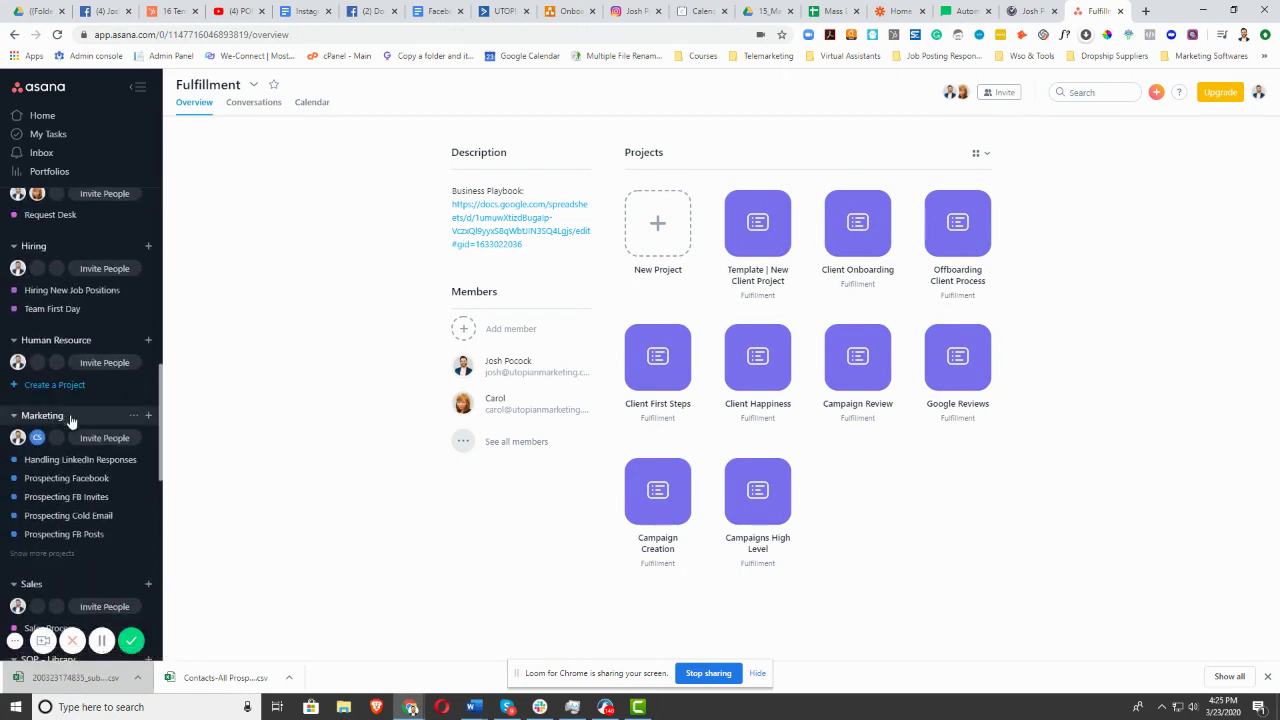
{"action": "scroll", "coordinate": [86, 509], "scroll_direction": "down", "scroll_amount": 5}
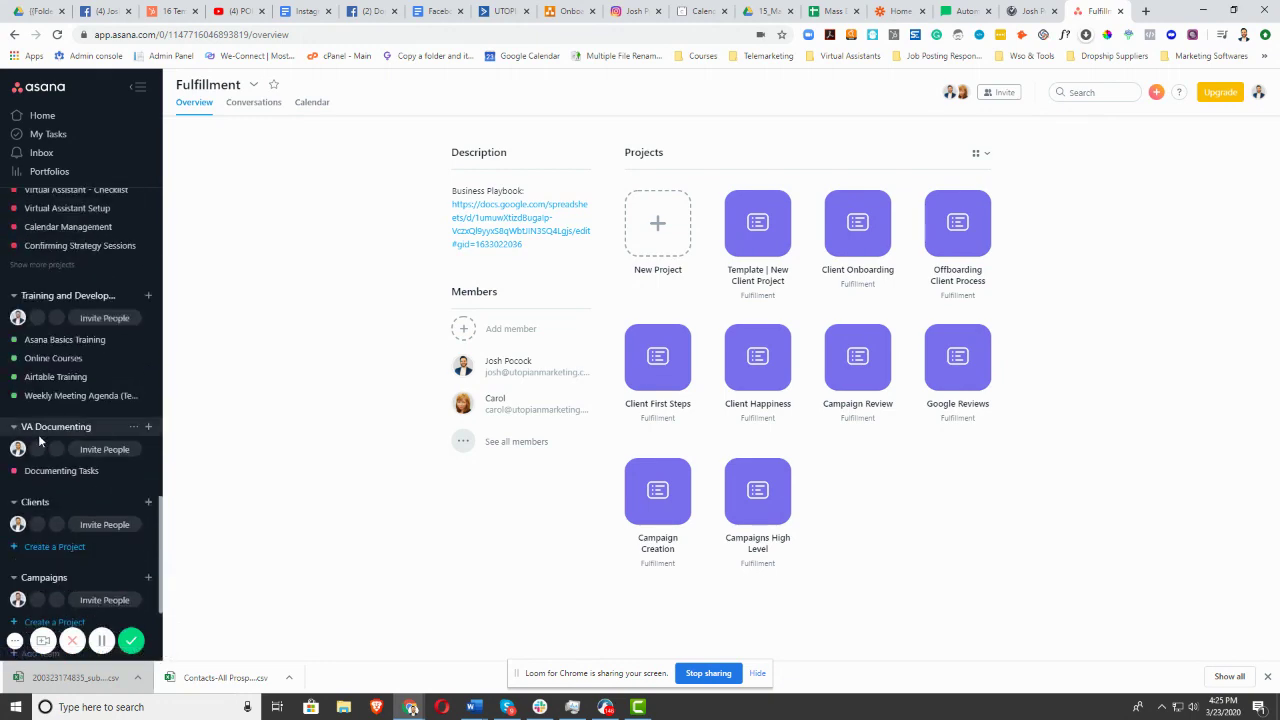
{"action": "scroll", "coordinate": [40, 440], "scroll_direction": "up", "scroll_amount": 2}
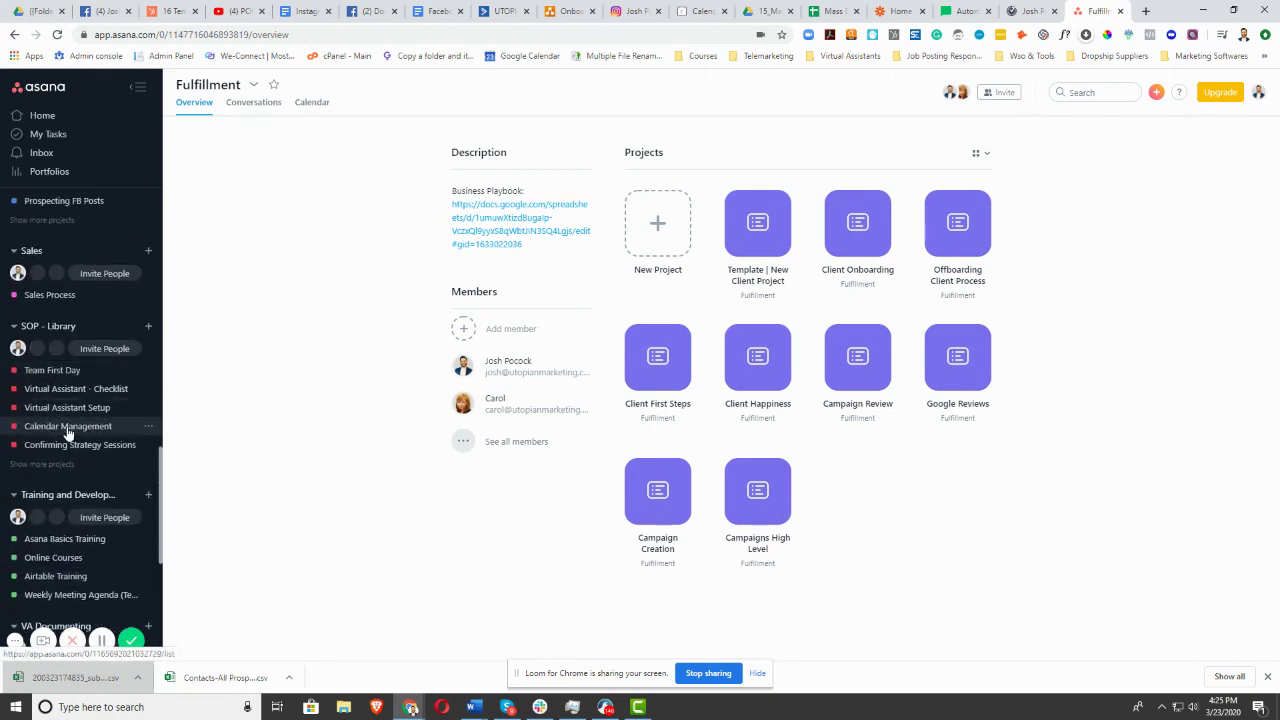
{"action": "left_click", "coordinate": [45, 464]}
Look through the listed teams and open the Handling LinkedIn Responses project in the Marketing team
{"action": "scroll", "coordinate": [27, 440], "scroll_direction": "down", "scroll_amount": 1}
{"action": "scroll", "coordinate": [27, 440], "scroll_direction": "down", "scroll_amount": 10}
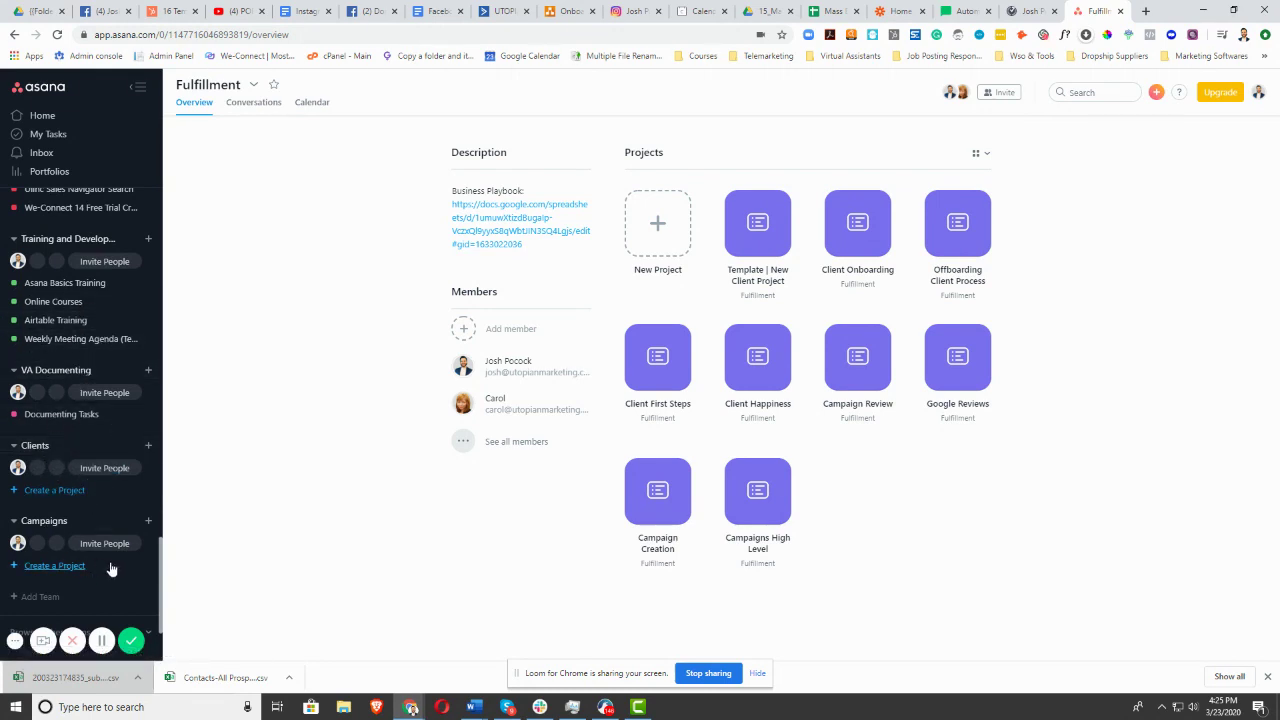
{"action": "scroll", "coordinate": [100, 500], "scroll_direction": "up", "scroll_amount": 8}
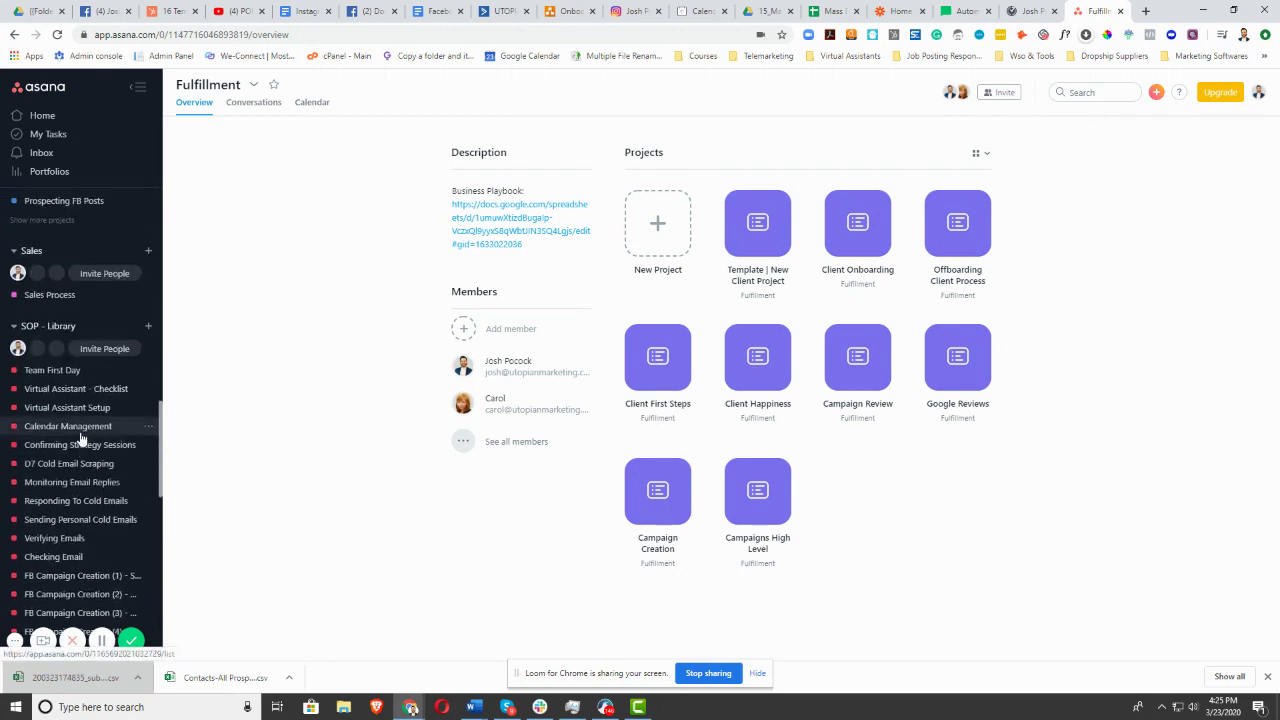
{"action": "scroll", "coordinate": [90, 436], "scroll_direction": "up", "scroll_amount": 3}
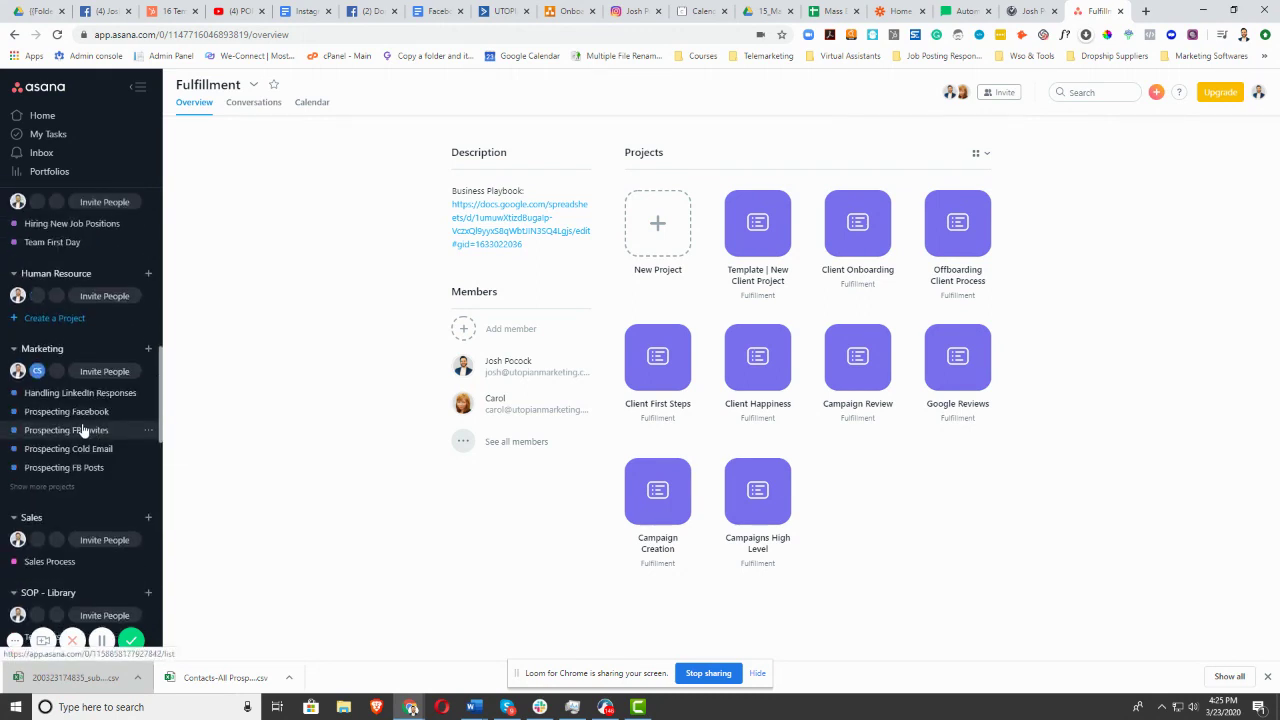
{"action": "scroll", "coordinate": [90, 420], "scroll_direction": "up", "scroll_amount": 5}
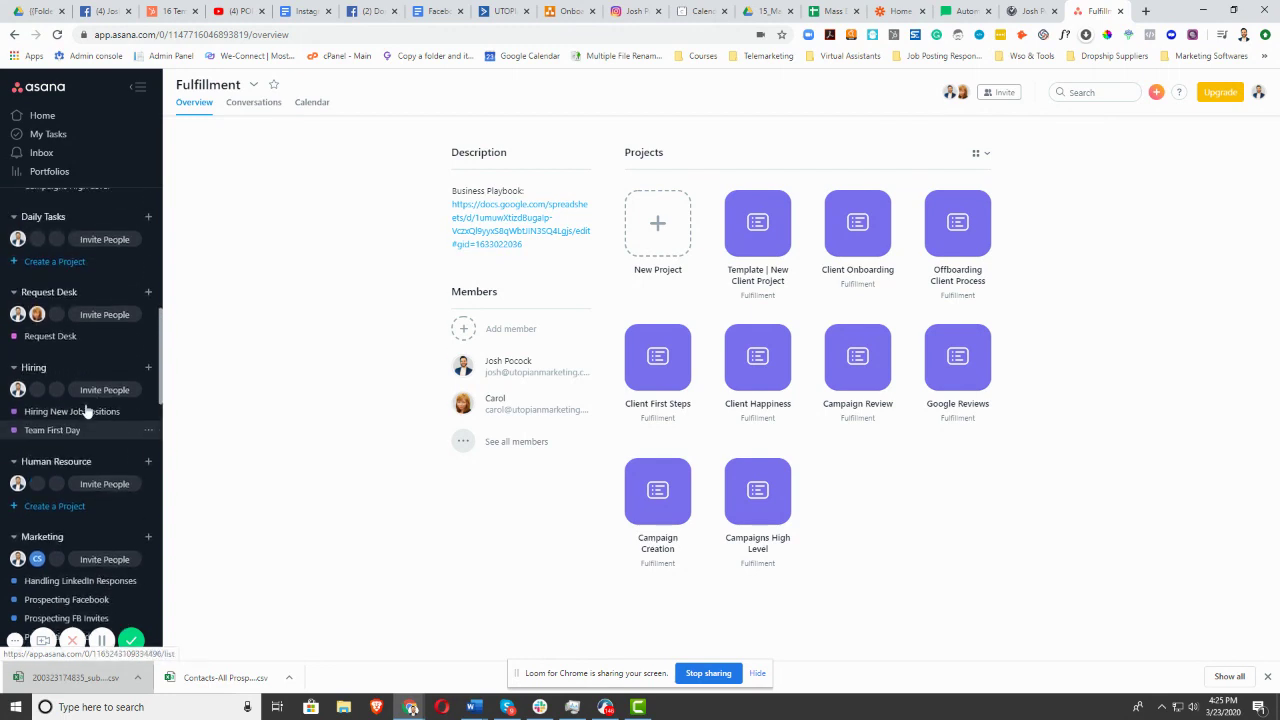
{"action": "scroll", "coordinate": [78, 443], "scroll_direction": "down", "scroll_amount": 3}
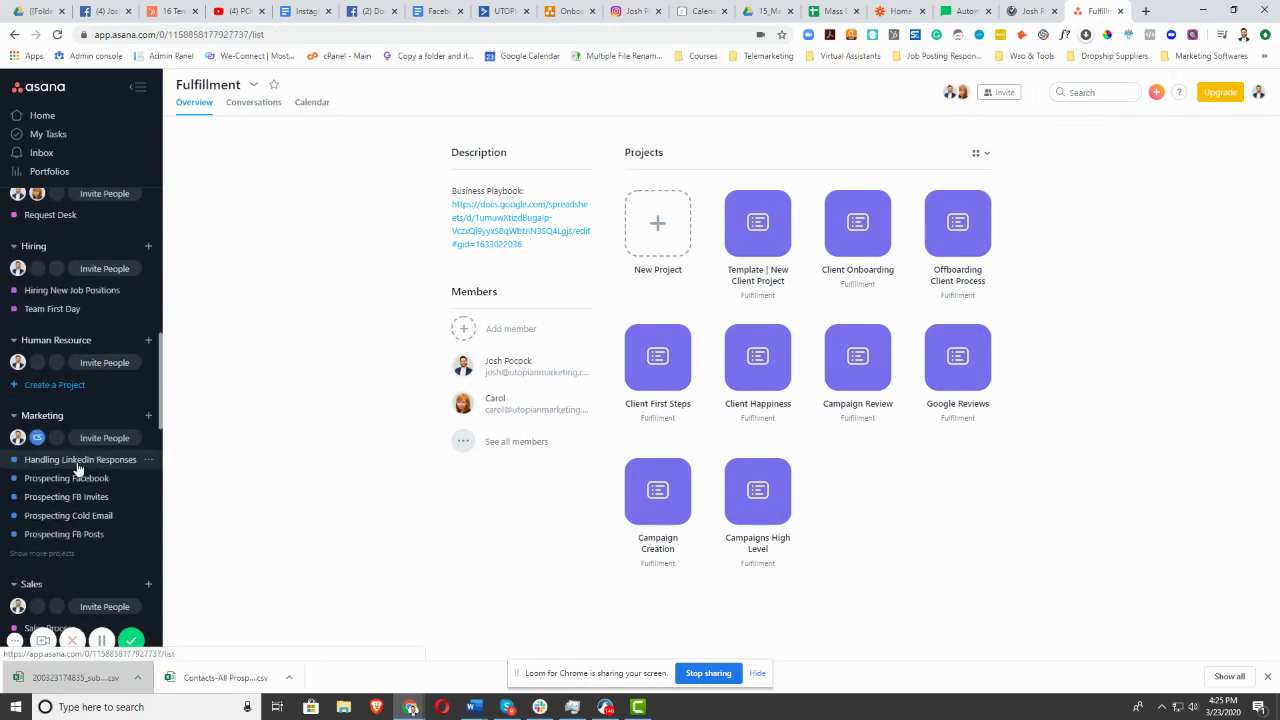
{"action": "left_click", "coordinate": [80, 461]}
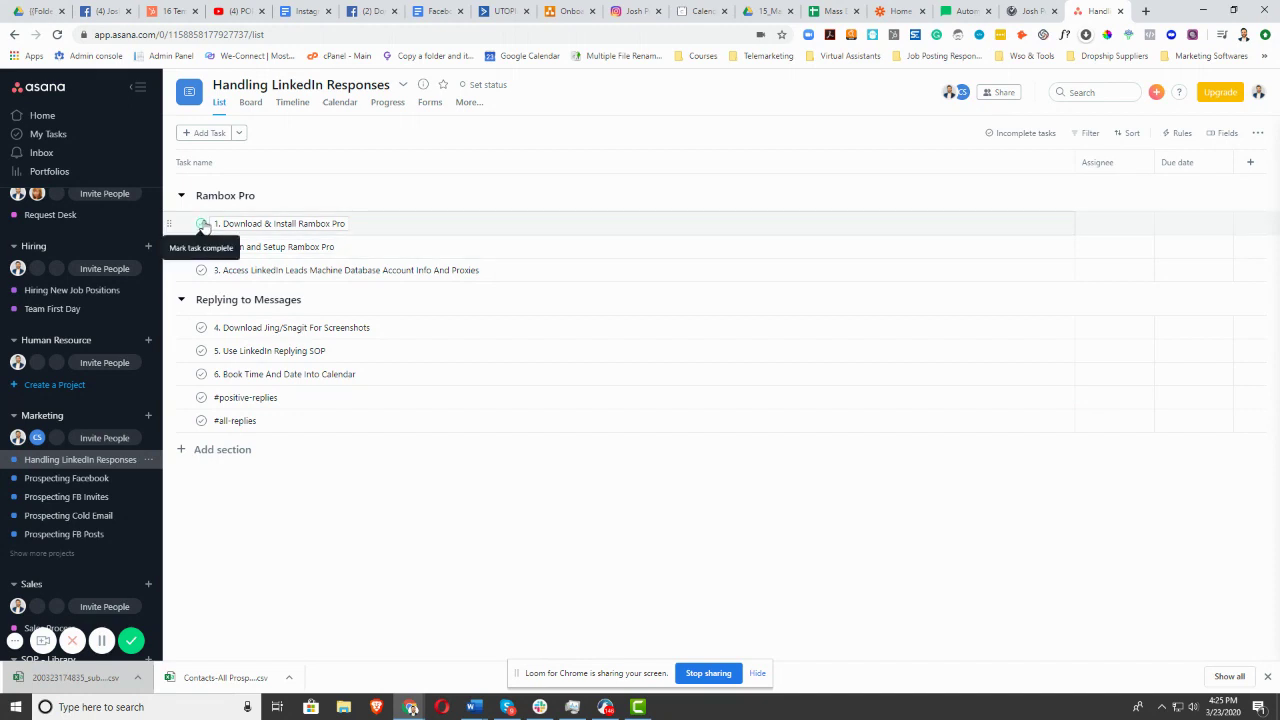
{"action": "left_click", "coordinate": [201, 226]}
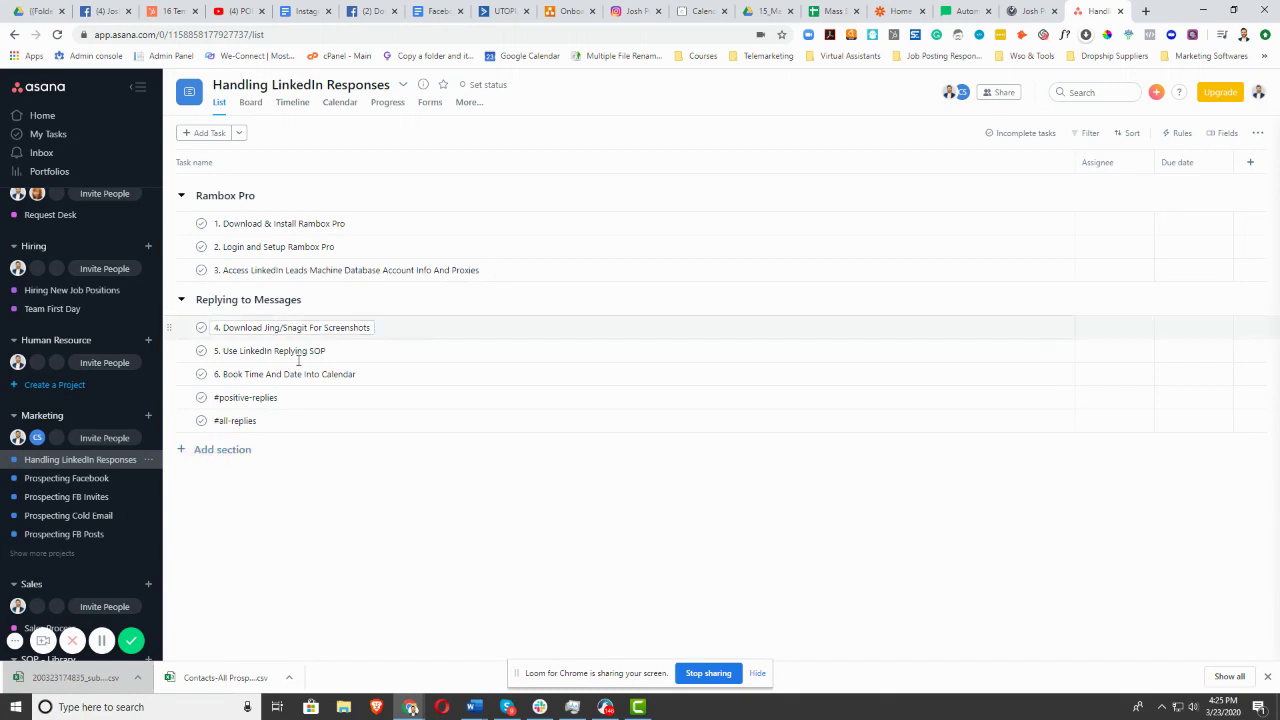
Look through the SOP - Library projects and open Responding To Cold Emails
{"action": "scroll", "coordinate": [80, 410], "scroll_direction": "down", "scroll_amount": 5}
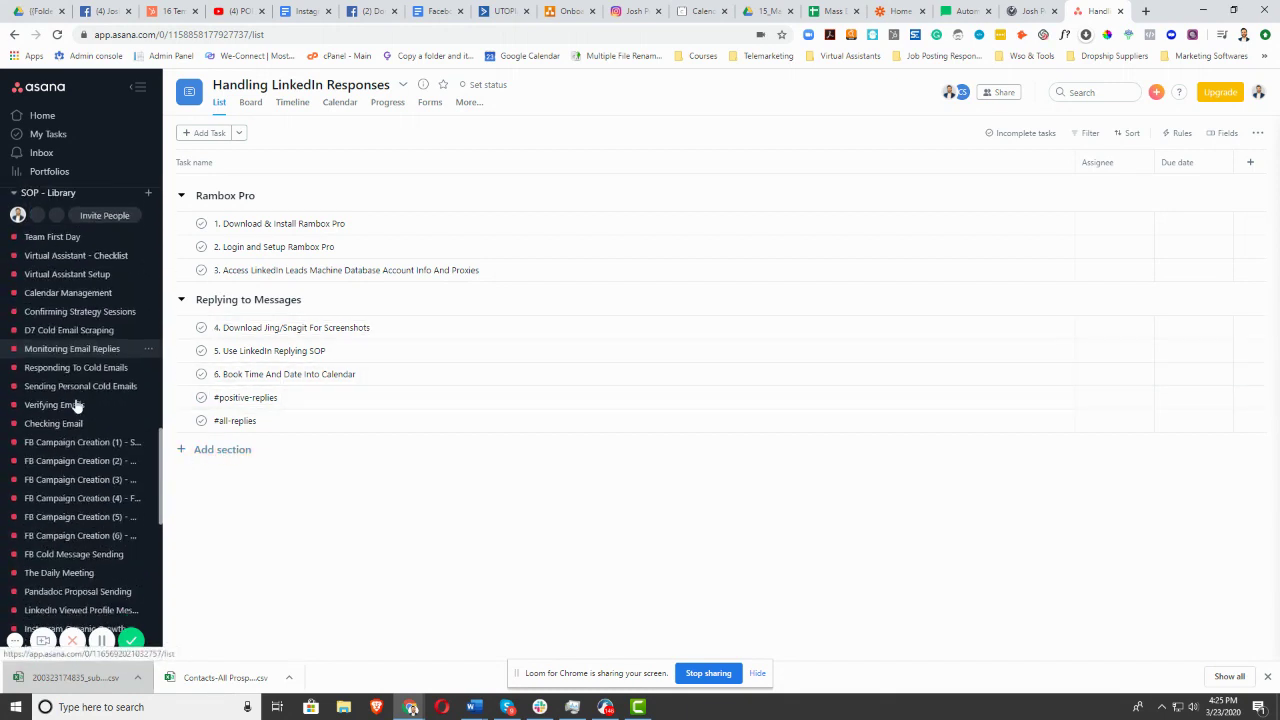
{"action": "scroll", "coordinate": [80, 420], "scroll_direction": "down", "scroll_amount": 4}
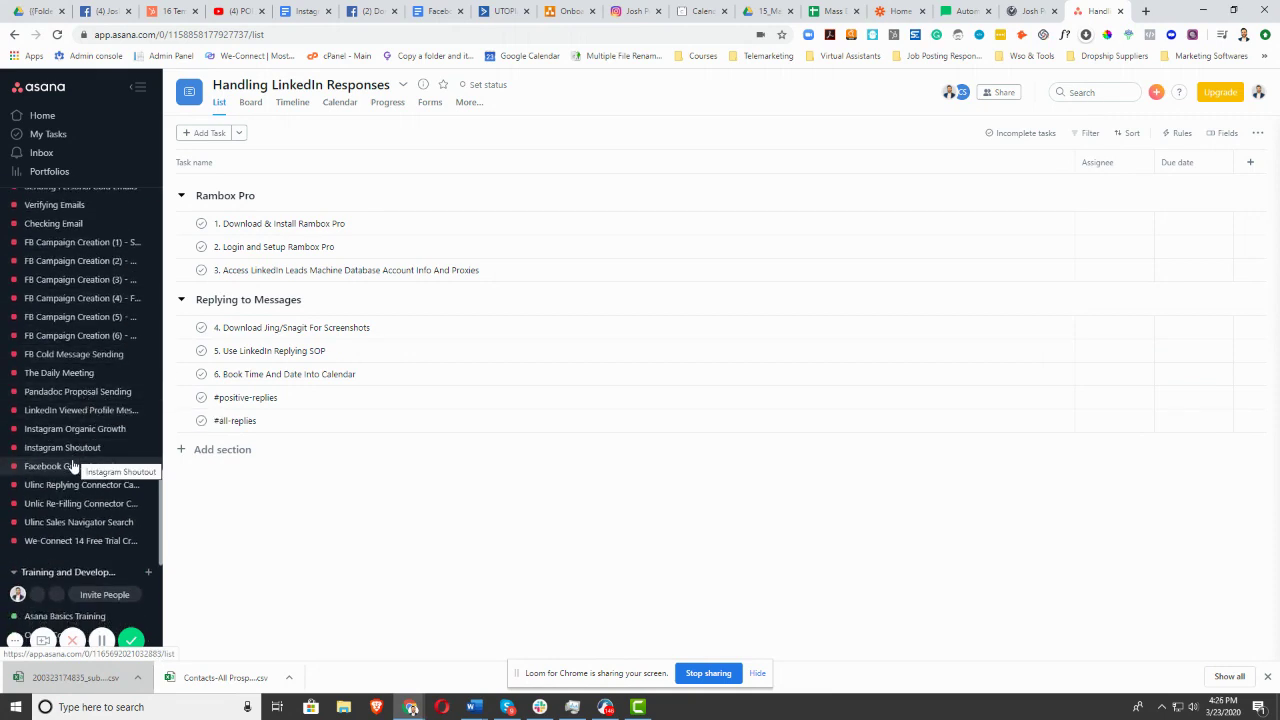
{"action": "scroll", "coordinate": [66, 480], "scroll_direction": "up", "scroll_amount": 4}
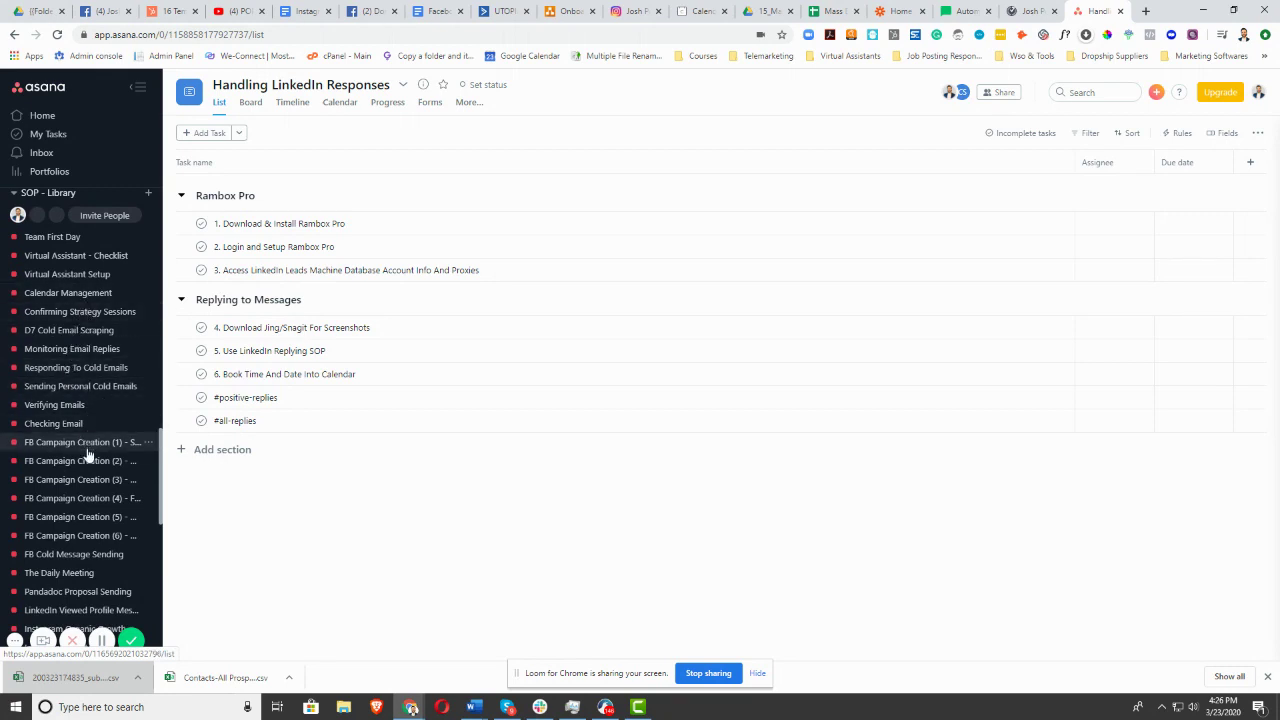
{"action": "left_click", "coordinate": [100, 376]}
Open the Prospecting Cold Email project in the Marketing team
{"action": "scroll", "coordinate": [95, 395], "scroll_direction": "up", "scroll_amount": 5}
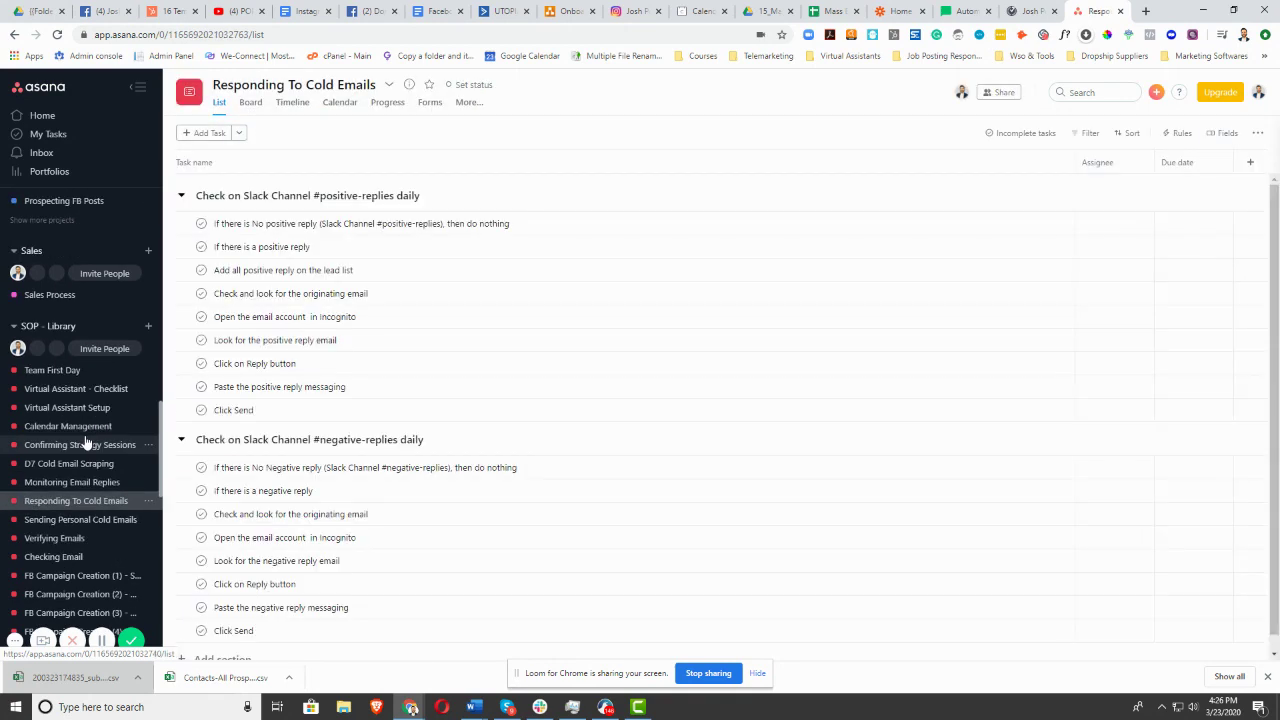
{"action": "scroll", "coordinate": [89, 406], "scroll_direction": "up", "scroll_amount": 5}
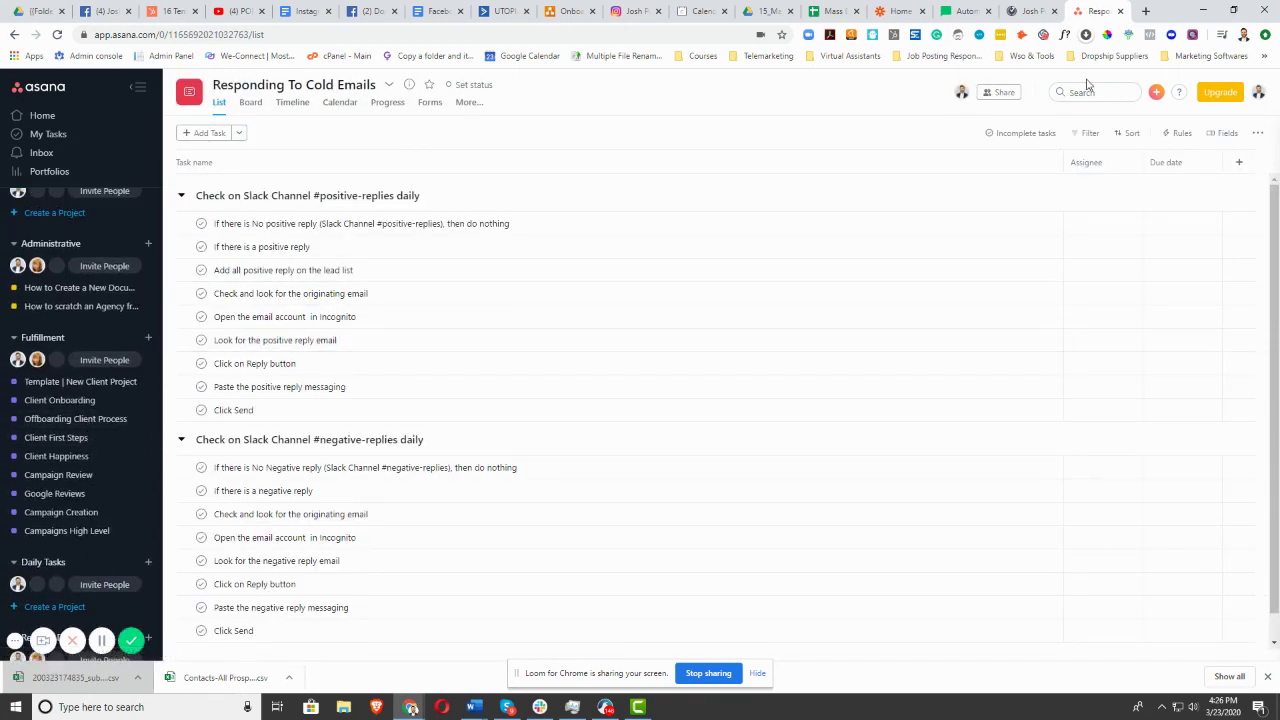
{"action": "scroll", "coordinate": [147, 440], "scroll_direction": "down", "scroll_amount": 3}
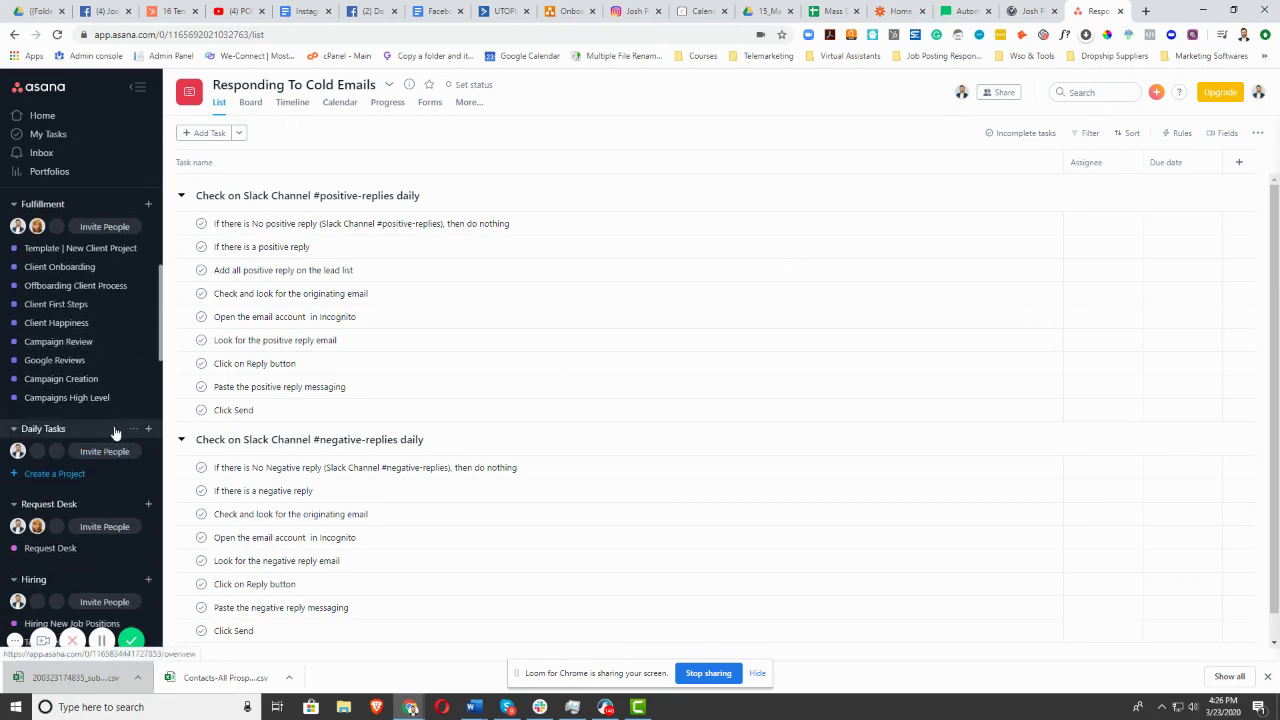
{"action": "scroll", "coordinate": [113, 434], "scroll_direction": "down", "scroll_amount": 4}
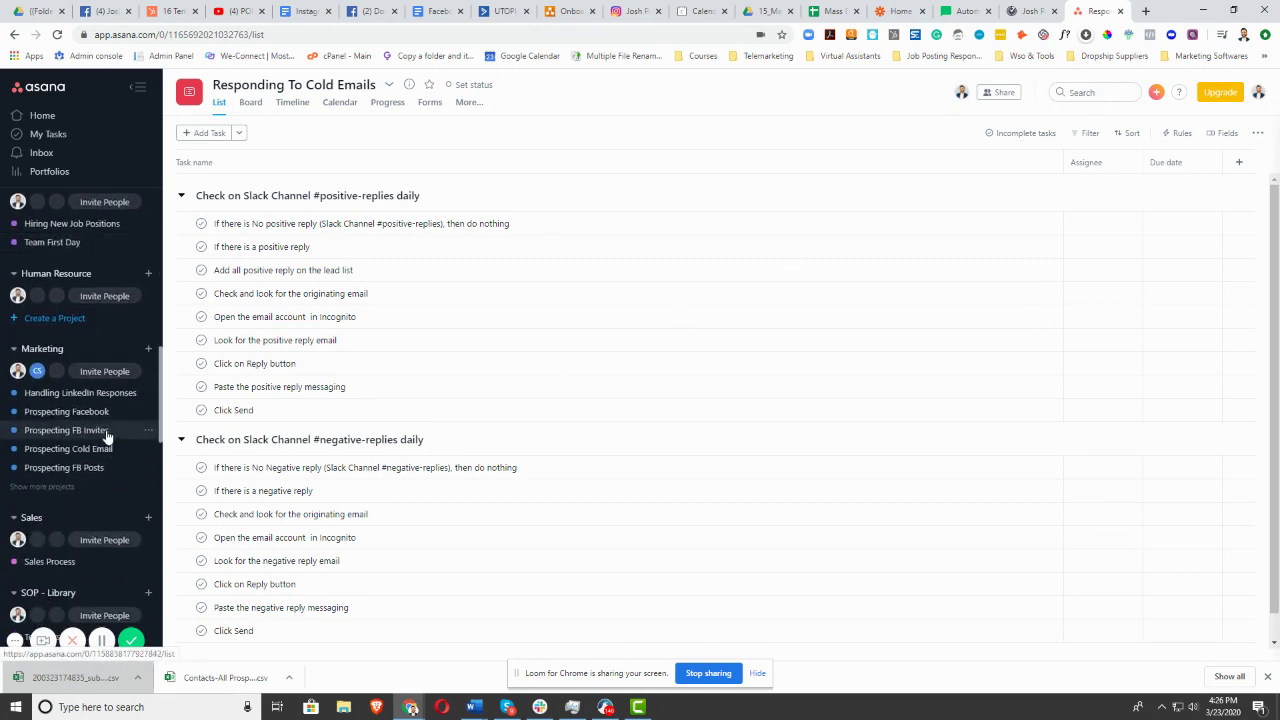
{"action": "left_click", "coordinate": [95, 450]}
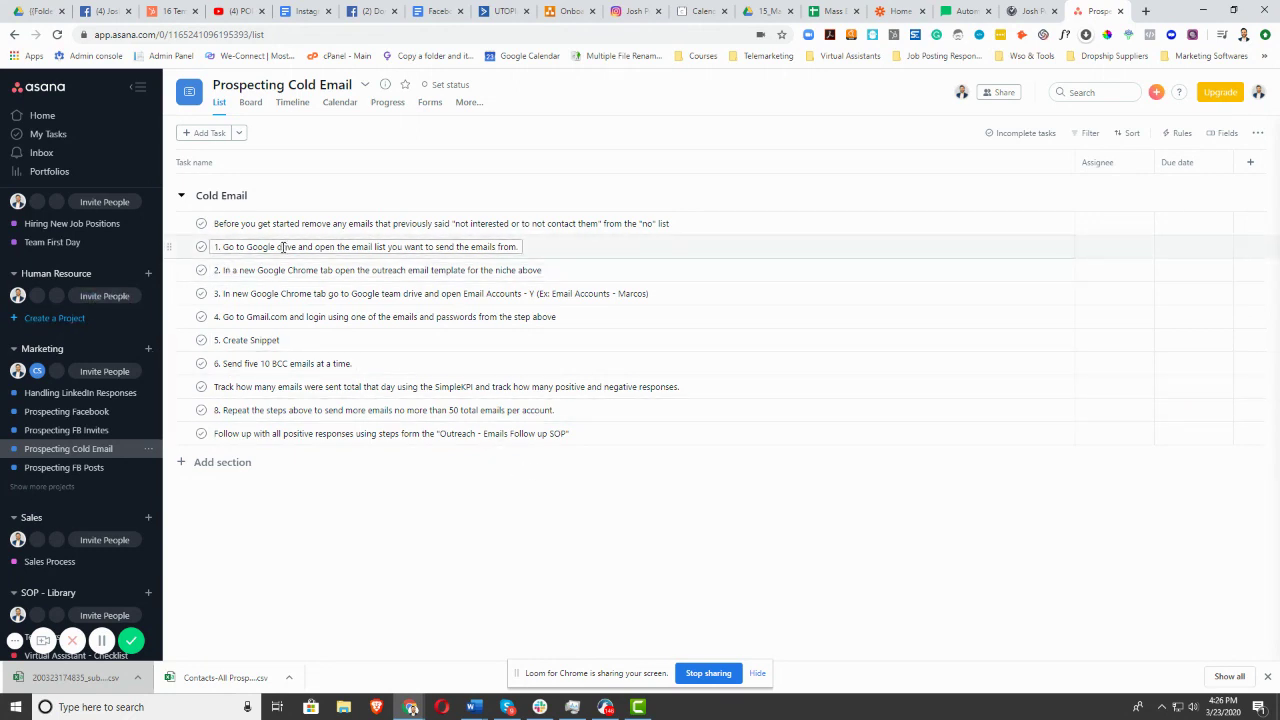
Mark every task in the Cold Email section of the Prospecting Cold Email project as complete
{"action": "left_click", "coordinate": [200, 224]}
{"action": "left_click", "coordinate": [201, 247]}
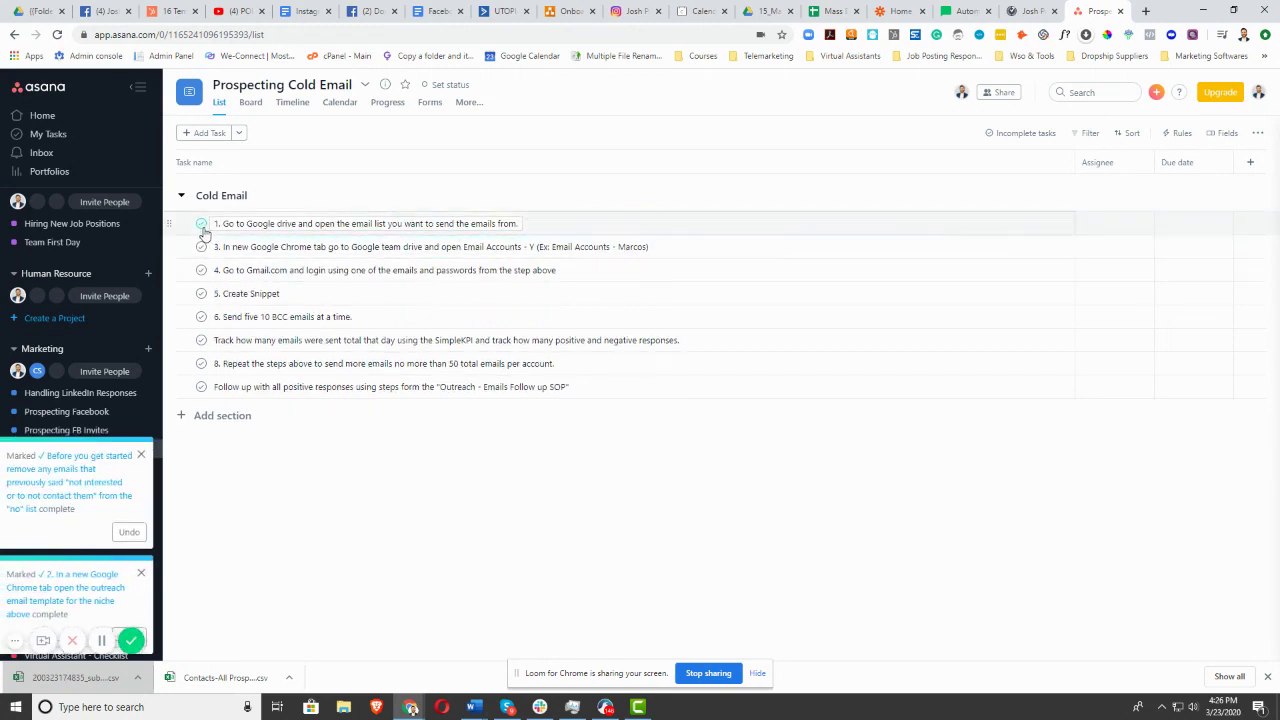
{"action": "left_click", "coordinate": [203, 228]}
{"action": "left_click", "coordinate": [203, 229]}
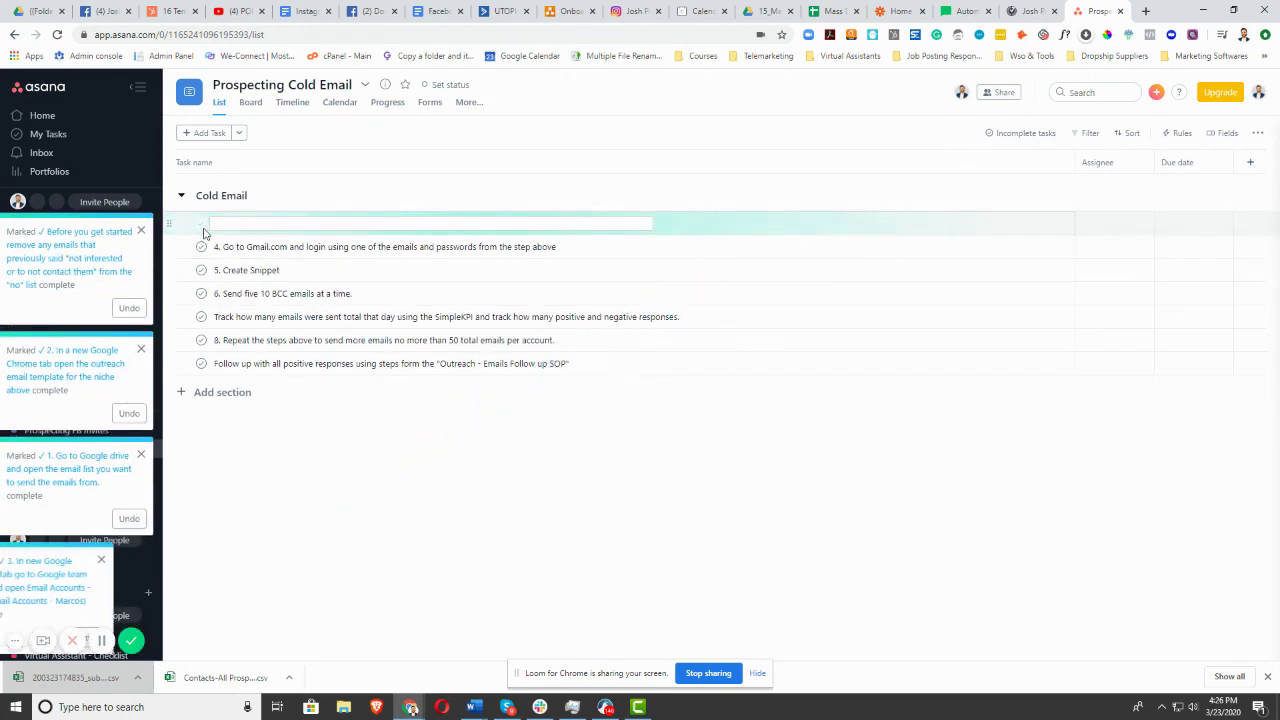
{"action": "left_click", "coordinate": [202, 226]}
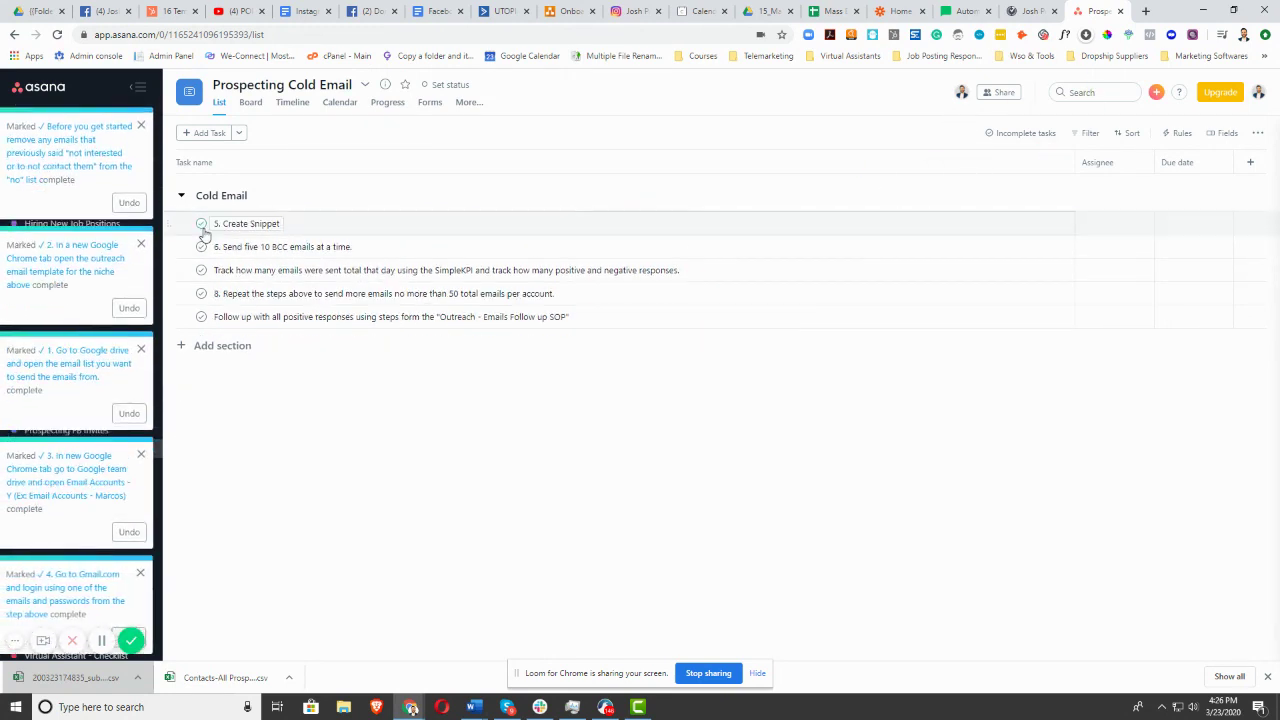
{"action": "left_click", "coordinate": [203, 228]}
{"action": "left_click", "coordinate": [203, 228]}
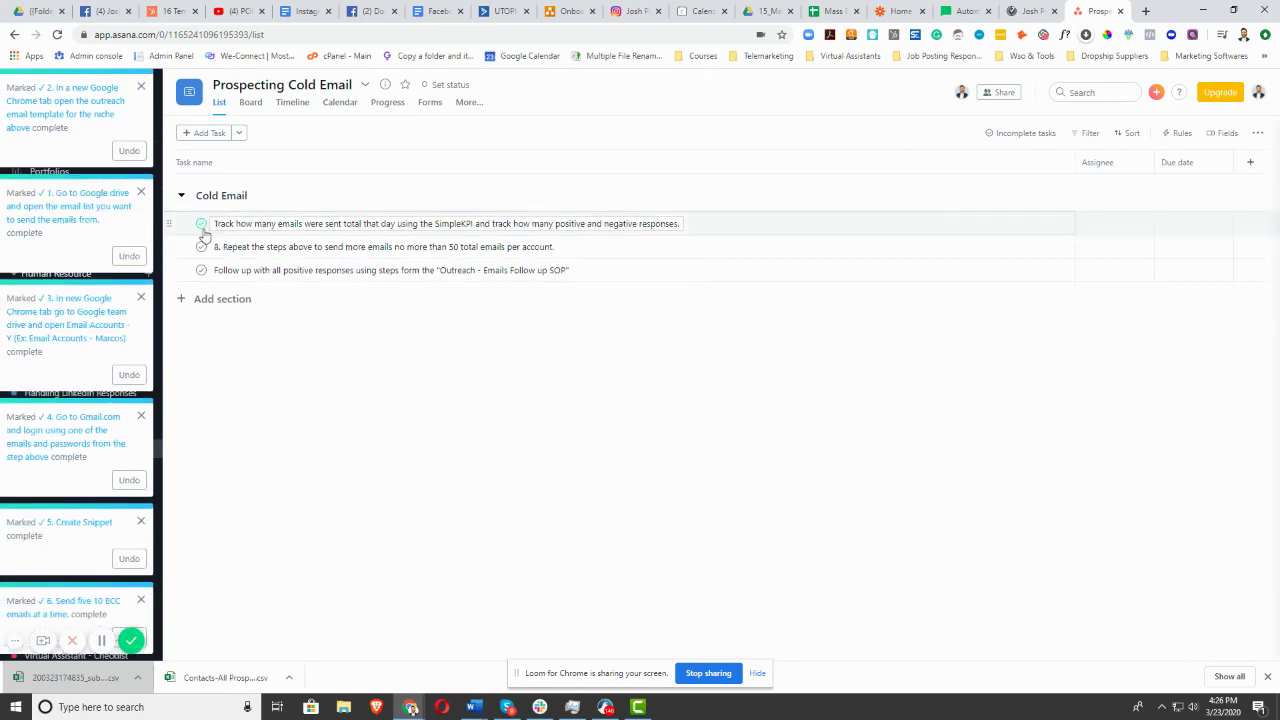
{"action": "left_click", "coordinate": [203, 228]}
{"action": "left_click", "coordinate": [203, 228]}
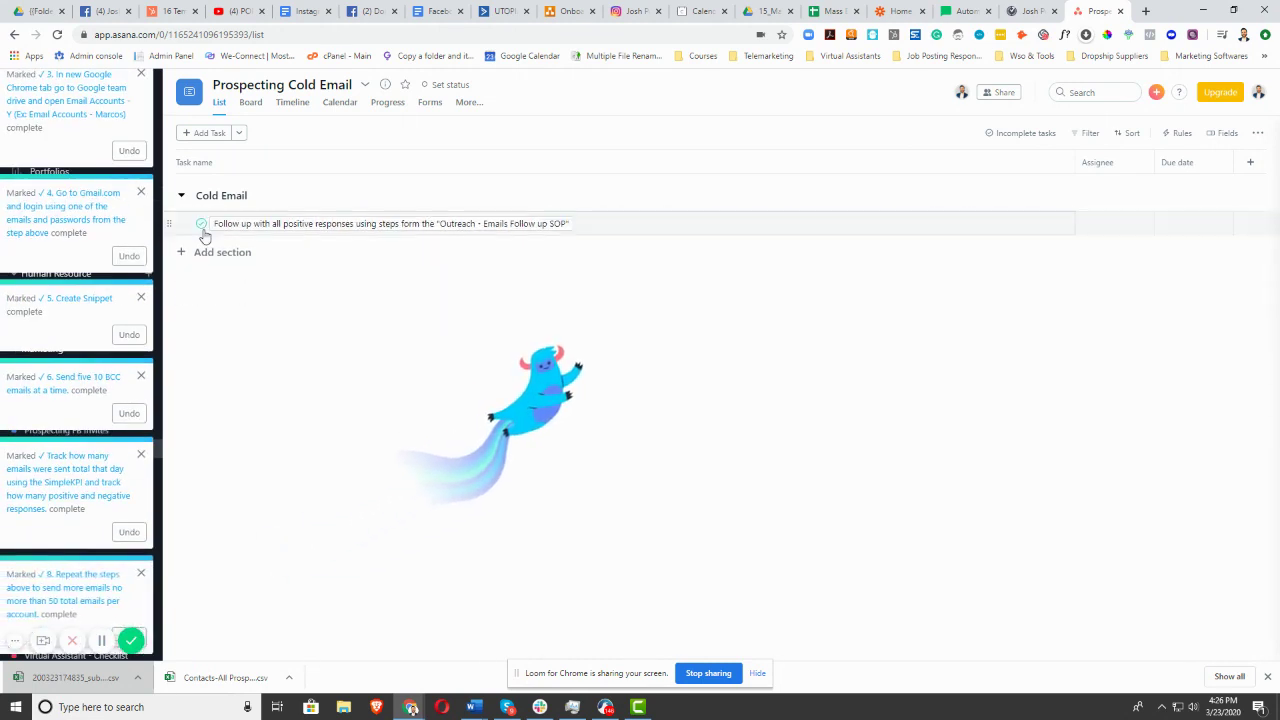
{"action": "left_click", "coordinate": [202, 227]}
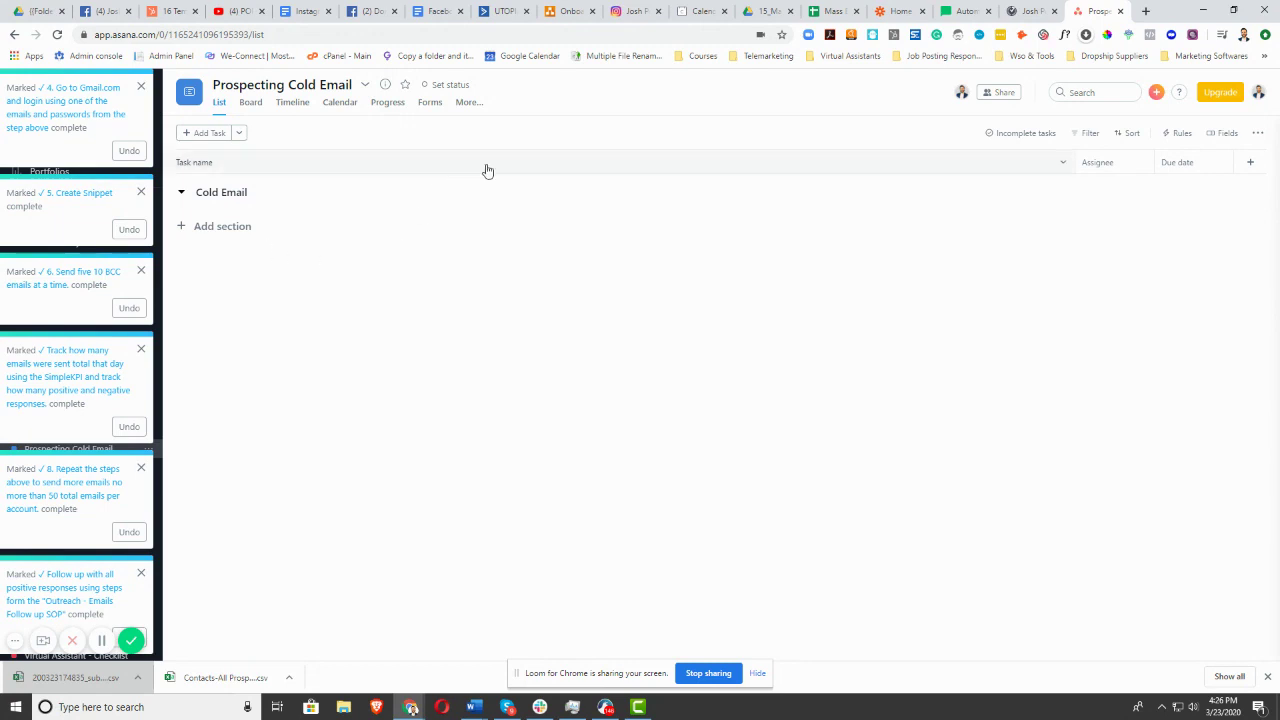
Show all completed tasks in the Prospecting Cold Email project
{"action": "left_click", "coordinate": [1086, 135]}
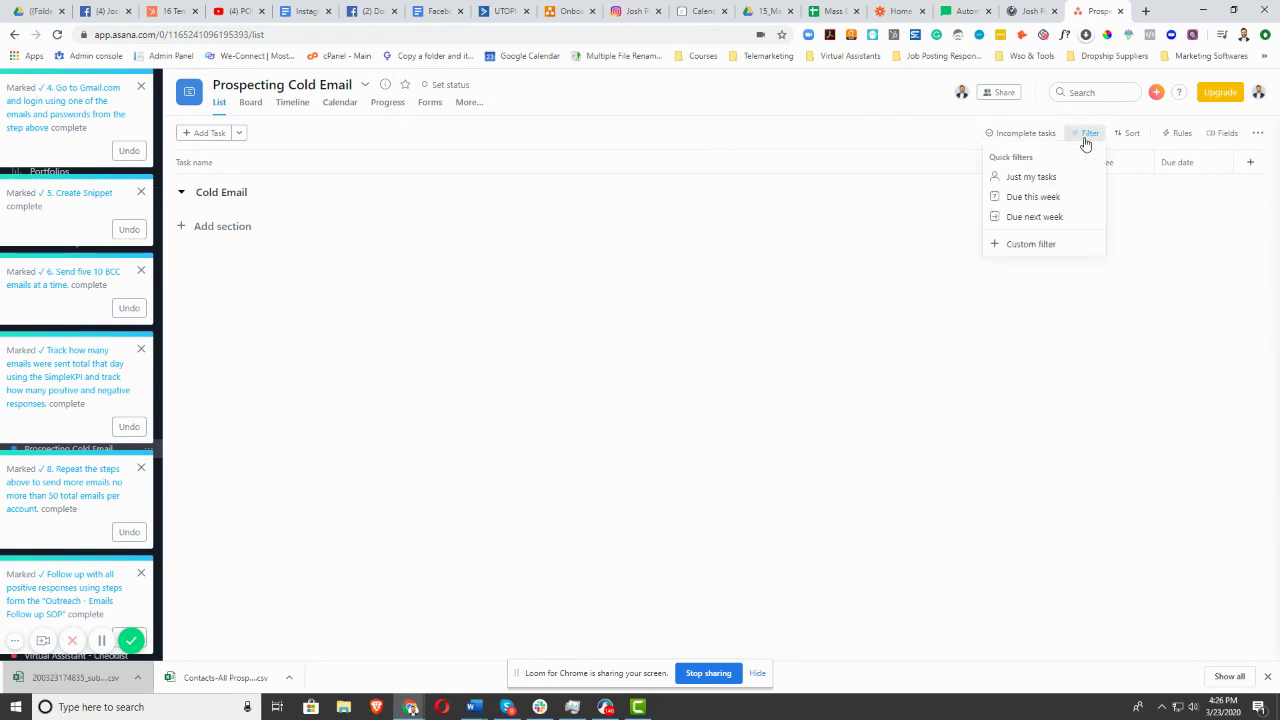
{"action": "left_click", "coordinate": [1008, 139]}
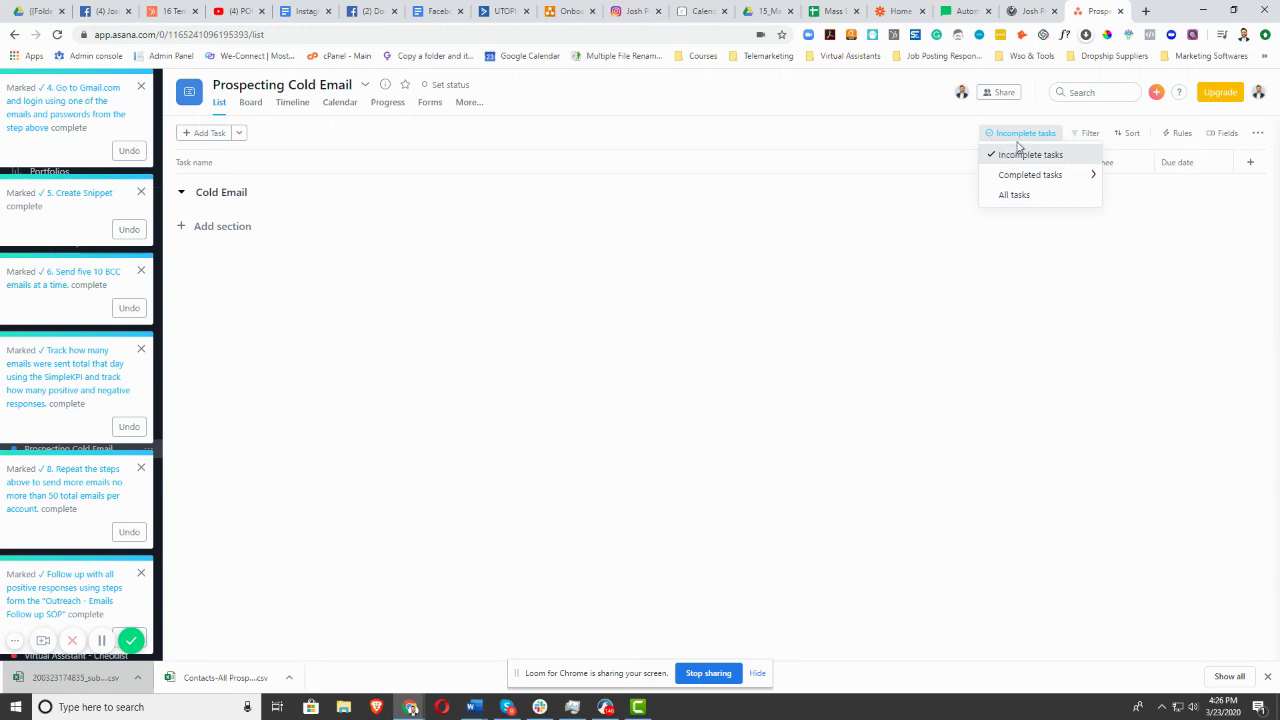
{"action": "mouse_move", "coordinate": [1023, 178]}
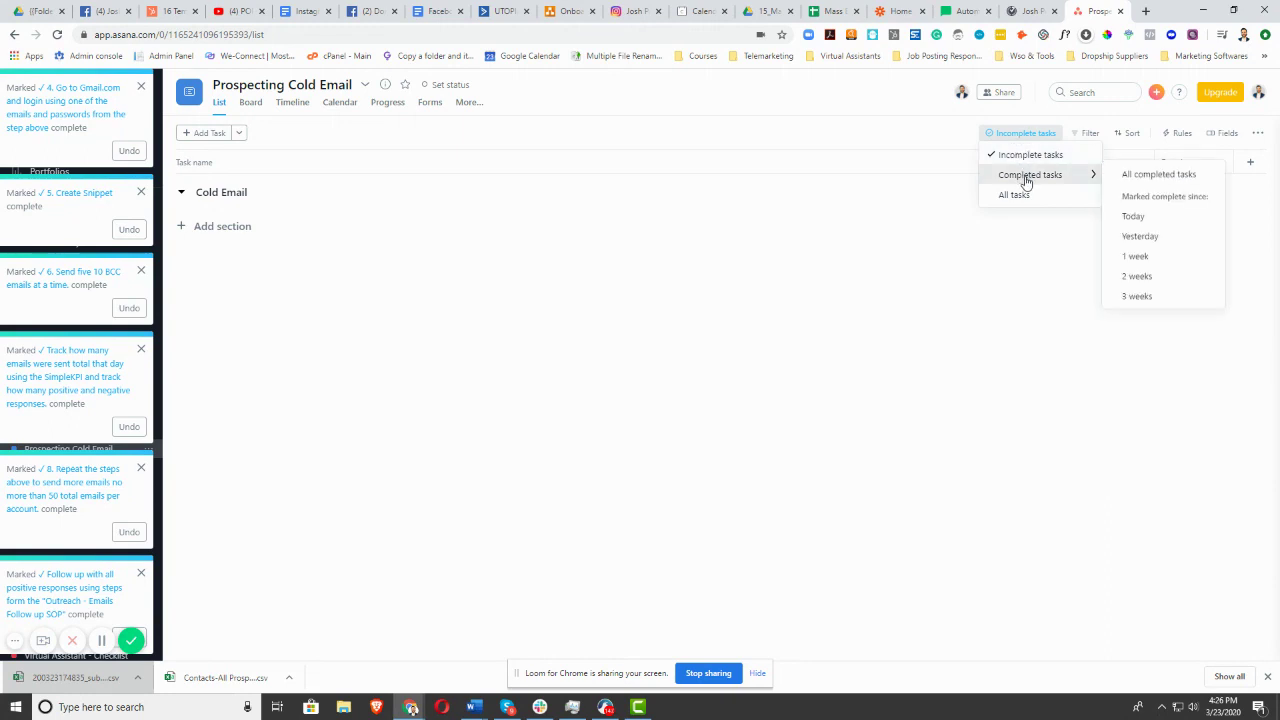
{"action": "left_click", "coordinate": [1153, 180]}
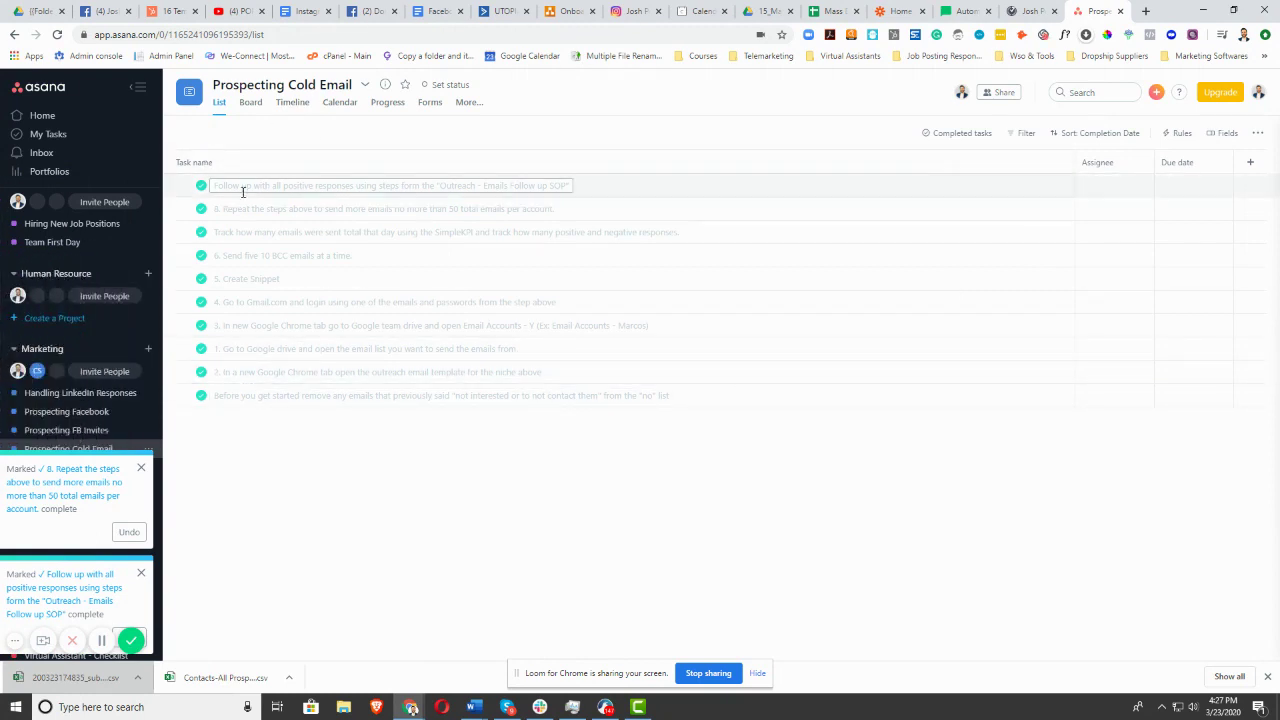
Mark every completed Prospecting Cold Email task as incomplete and switch the list back to showing incomplete tasks
{"action": "left_click", "coordinate": [203, 190]}
{"action": "left_click", "coordinate": [203, 191]}
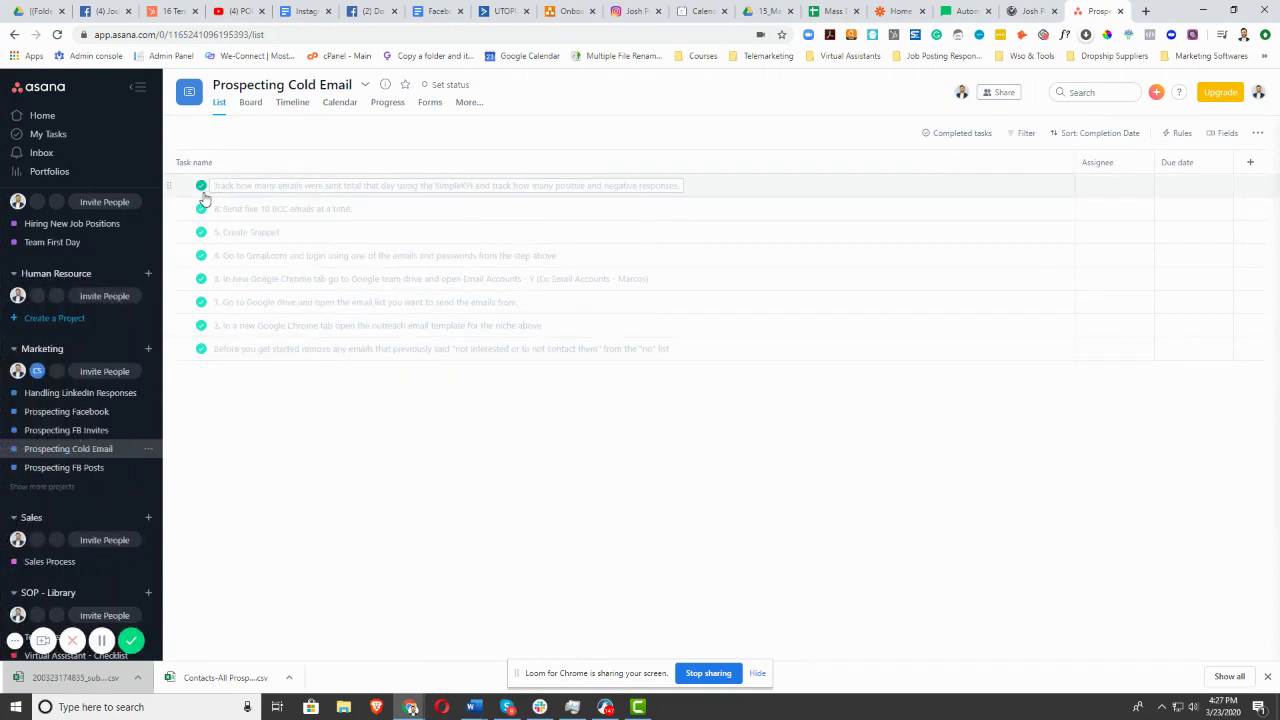
{"action": "left_click", "coordinate": [203, 192]}
{"action": "left_click", "coordinate": [203, 192]}
{"action": "left_click", "coordinate": [203, 192]}
{"action": "left_click", "coordinate": [203, 192]}
{"action": "left_click", "coordinate": [203, 192]}
{"action": "left_click", "coordinate": [203, 192]}
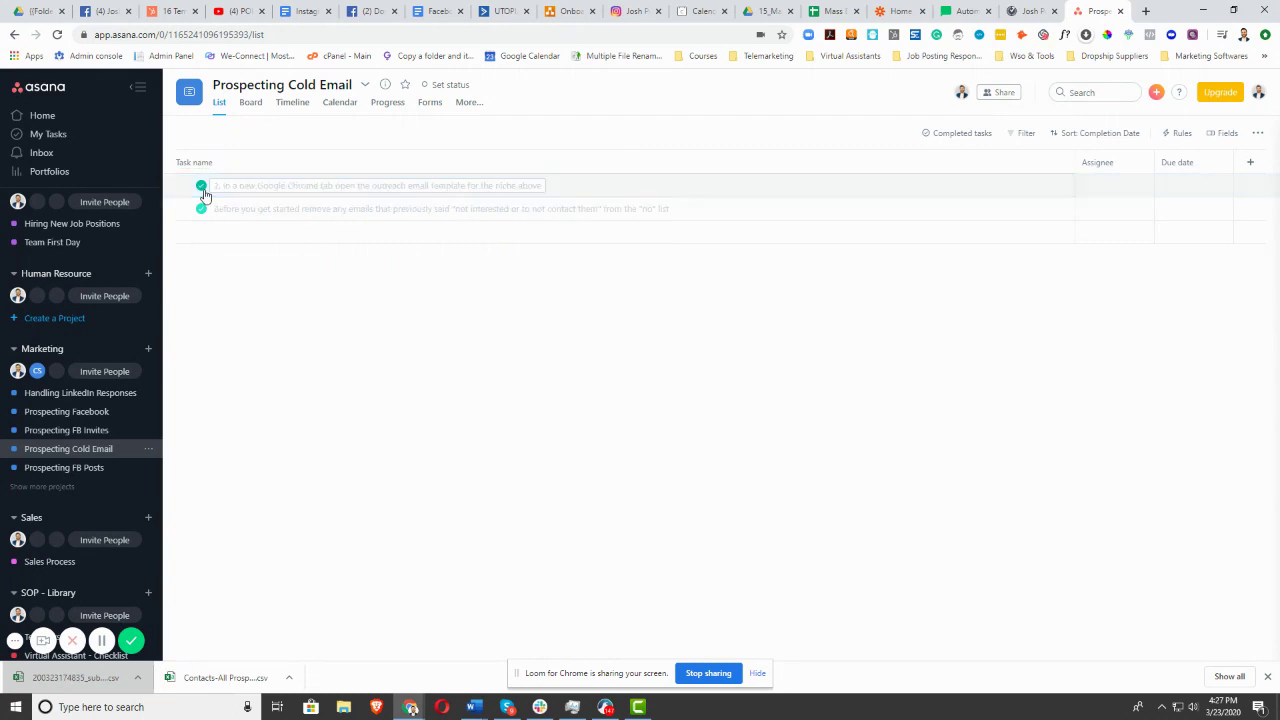
{"action": "left_click", "coordinate": [204, 192]}
{"action": "left_click", "coordinate": [204, 192]}
{"action": "left_click", "coordinate": [952, 133]}
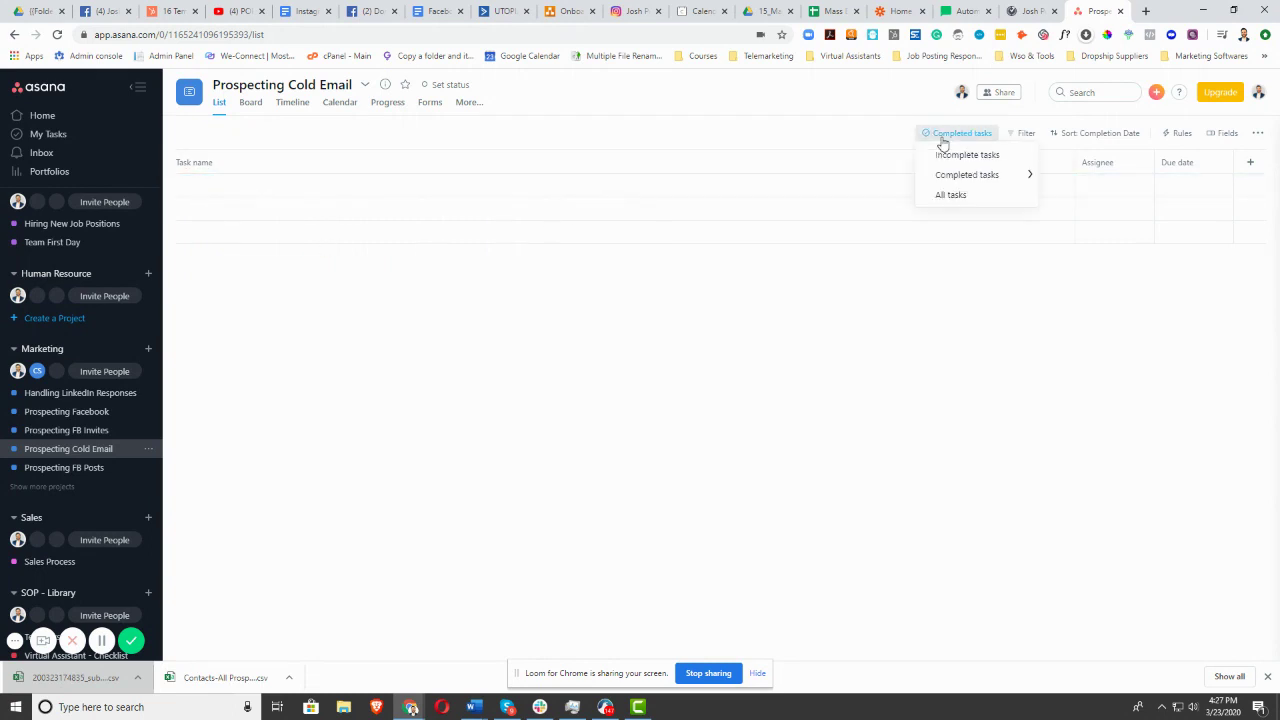
{"action": "left_click", "coordinate": [960, 151]}
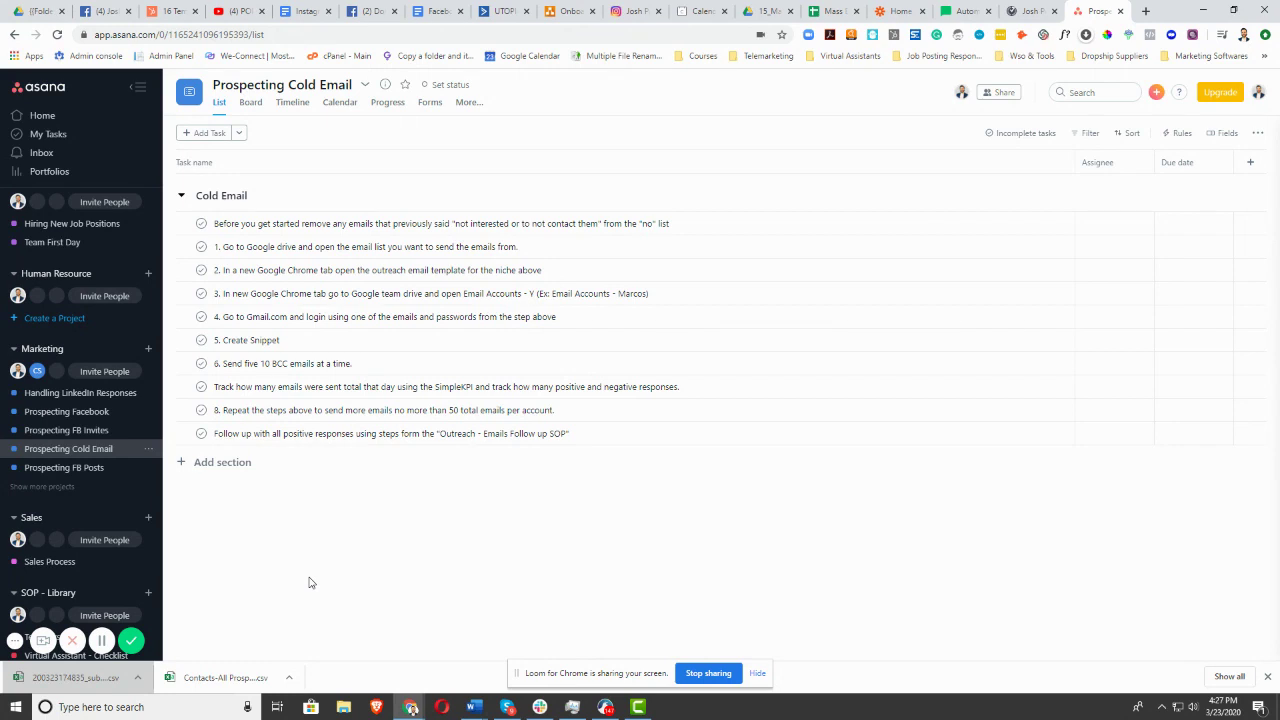
Open the Template | New Client Project project in the Fulfillment team
{"action": "scroll", "coordinate": [127, 475], "scroll_direction": "up", "scroll_amount": 3}
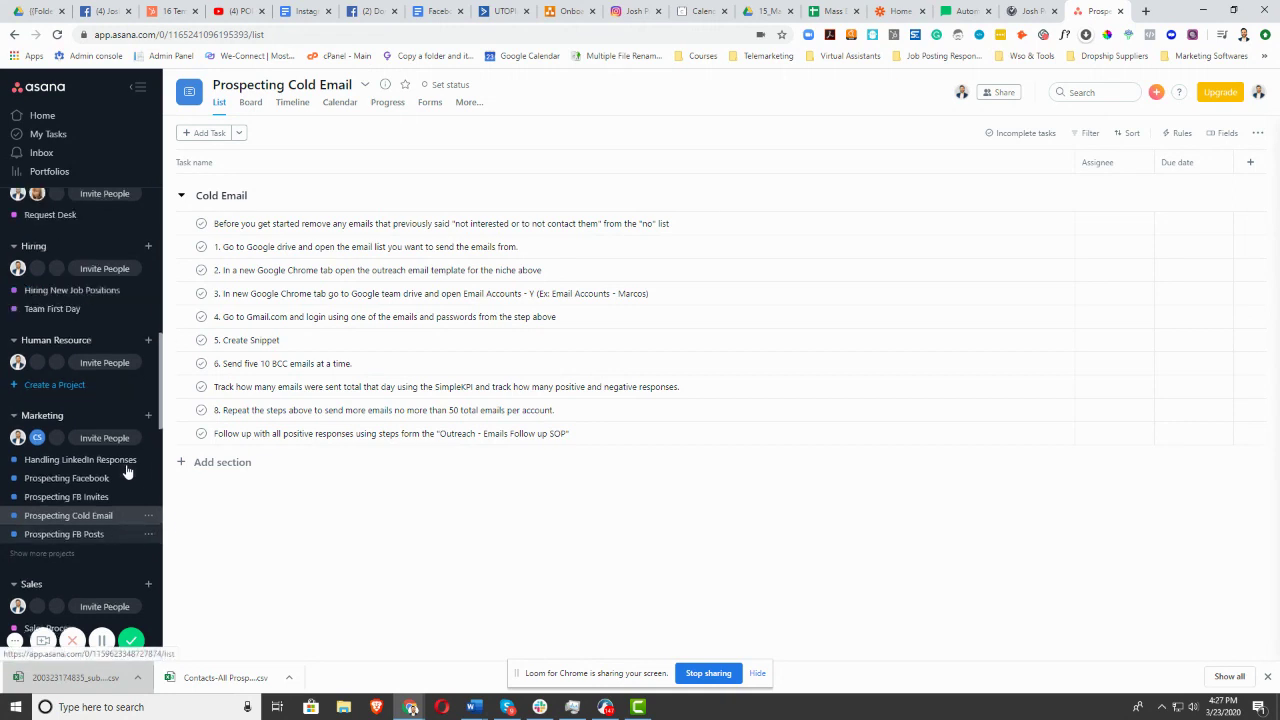
{"action": "scroll", "coordinate": [120, 320], "scroll_direction": "up", "scroll_amount": 5}
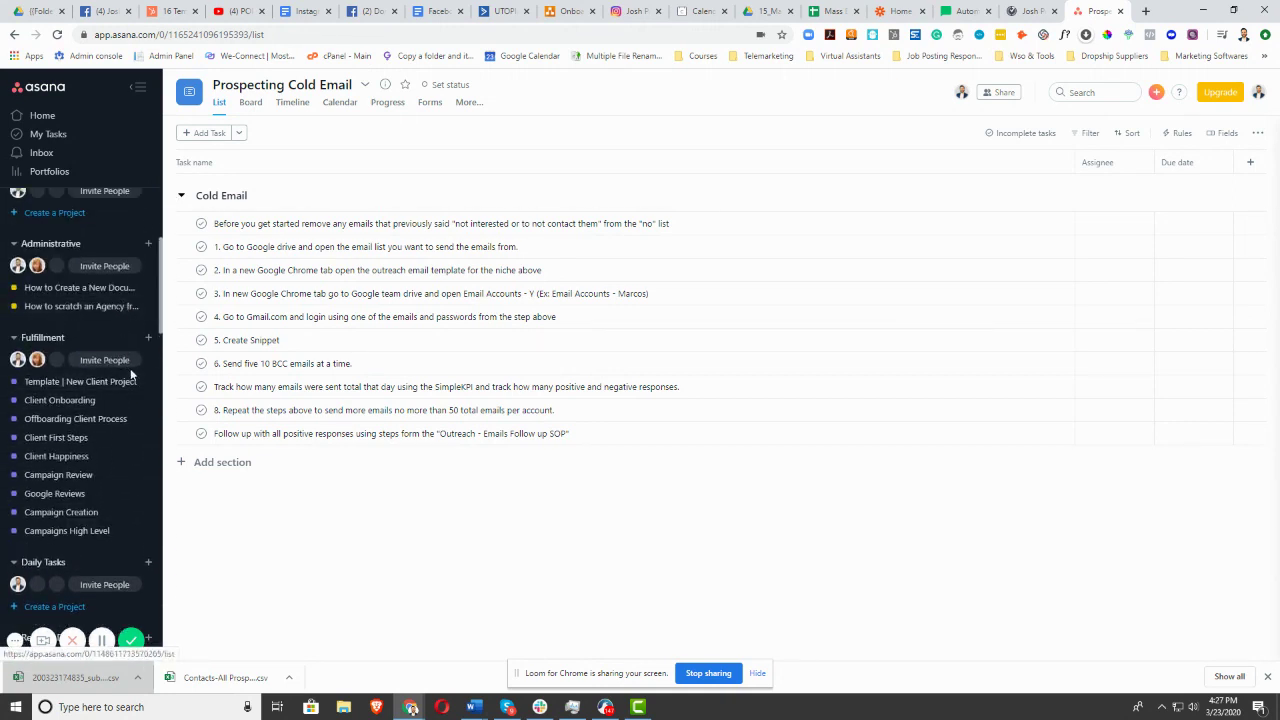
{"action": "left_click", "coordinate": [52, 383]}
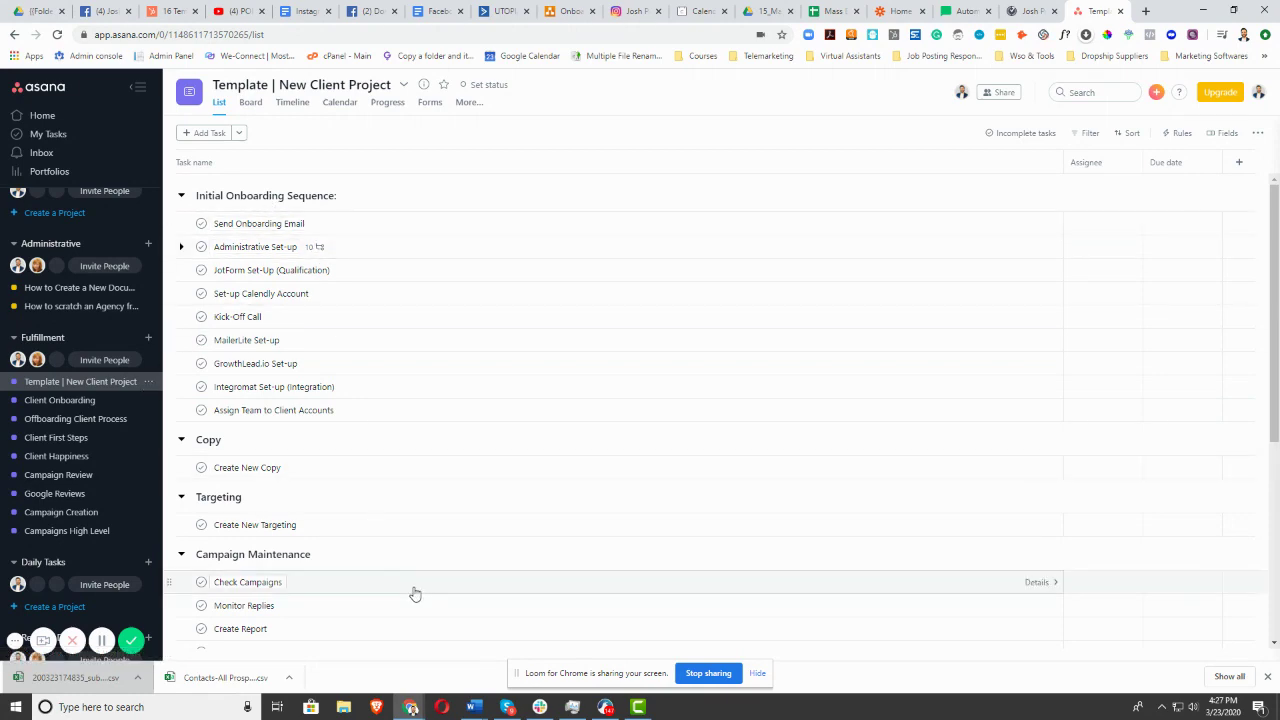
{"action": "scroll", "coordinate": [394, 557], "scroll_direction": "down", "scroll_amount": 2}
{"action": "scroll", "coordinate": [394, 557], "scroll_direction": "up", "scroll_amount": 2}
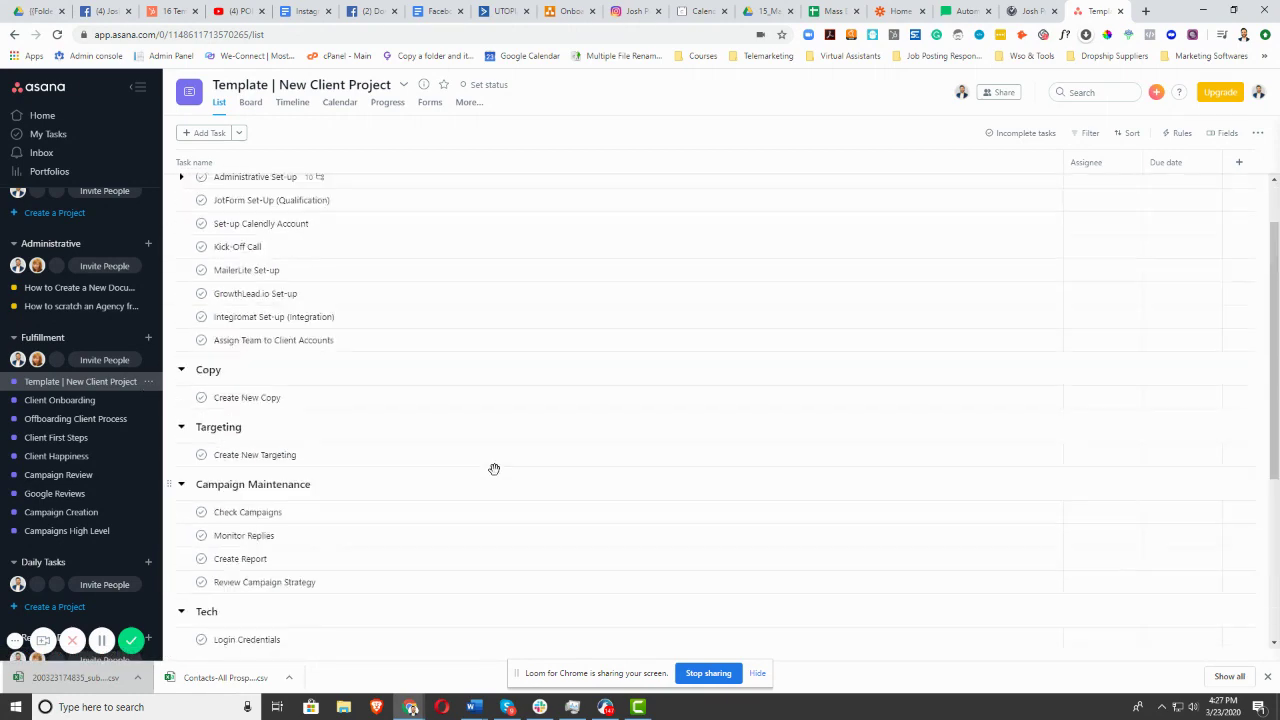
Start duplicating Template | New Client Project under the name "fhfdghgh | New Client Project" and cancel the duplication
{"action": "left_click", "coordinate": [148, 383]}
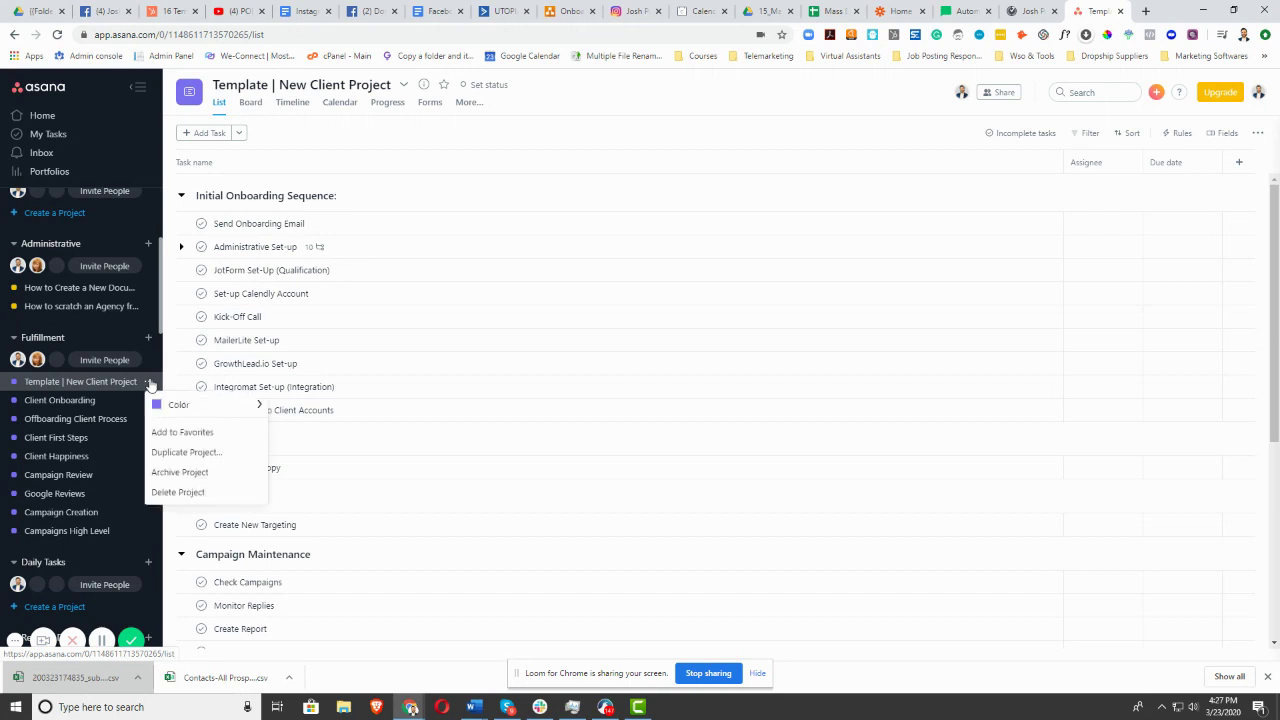
{"action": "left_click", "coordinate": [187, 452]}
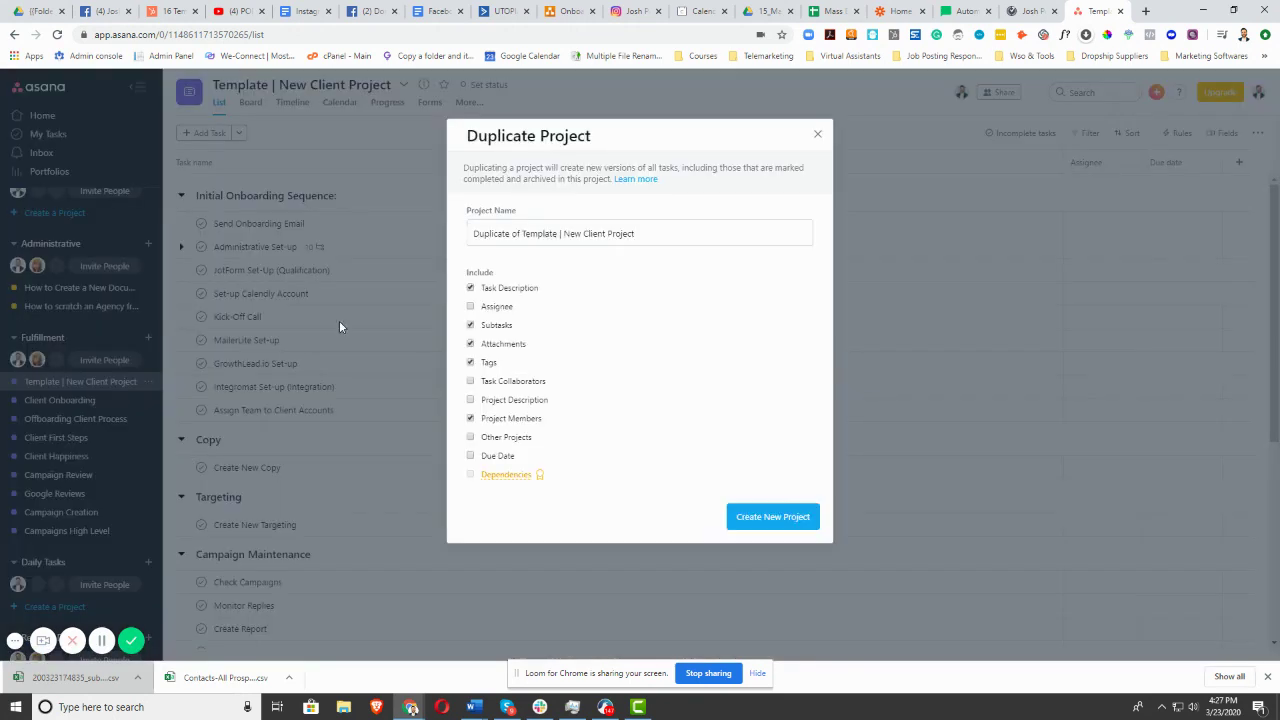
{"action": "left_click", "coordinate": [559, 233]}
{"action": "left_click", "coordinate": [554, 234]}
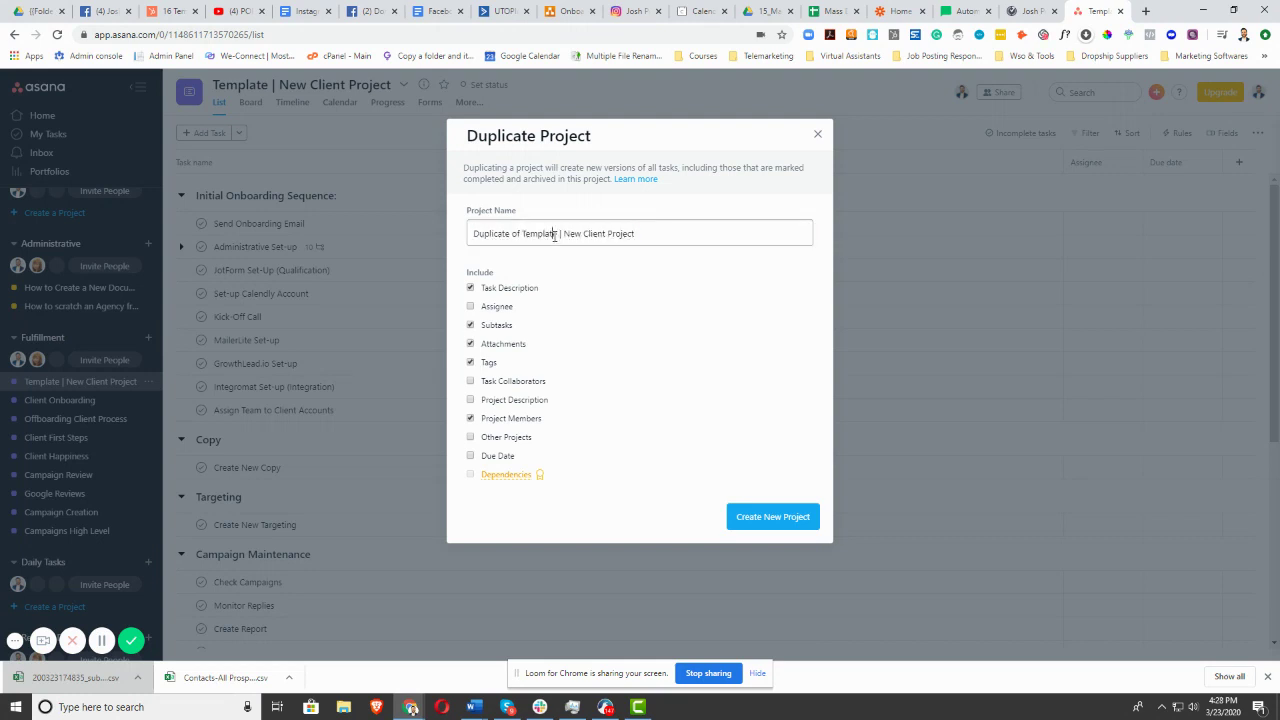
{"action": "left_click_drag", "start_coordinate": [559, 233], "coordinate": [432, 247]}
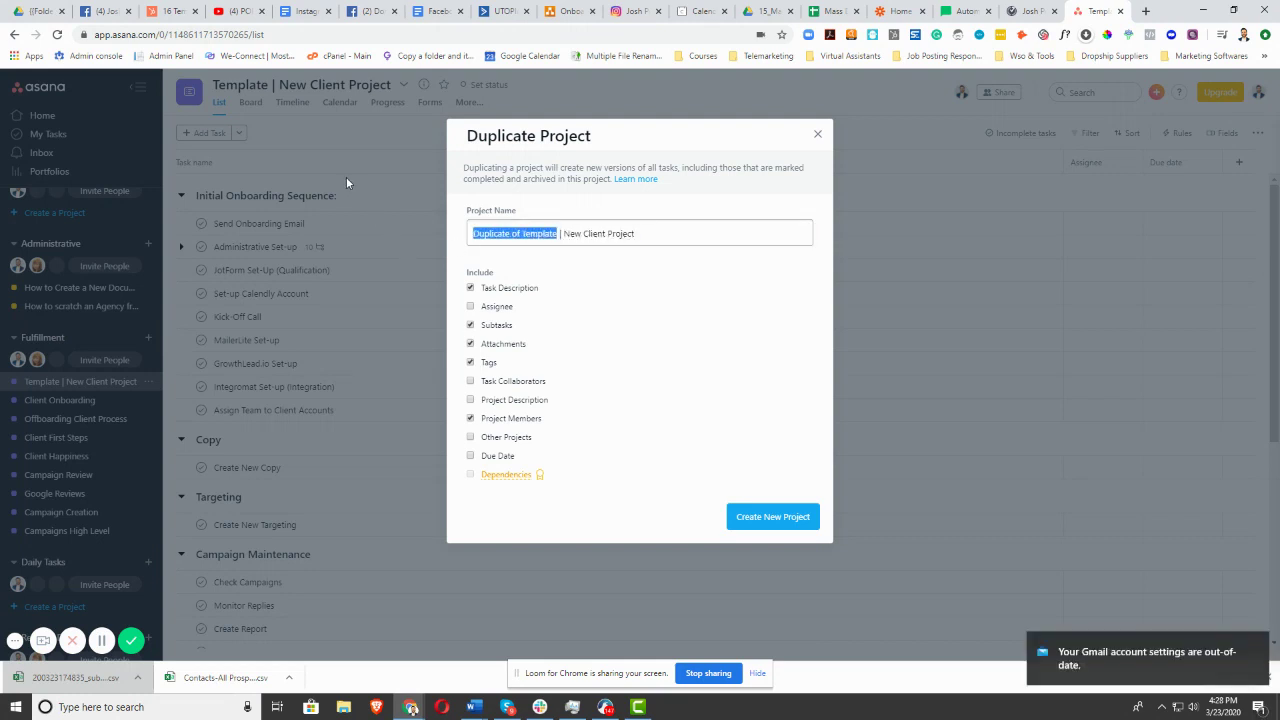
{"action": "type", "text": "fhfdghgh"}
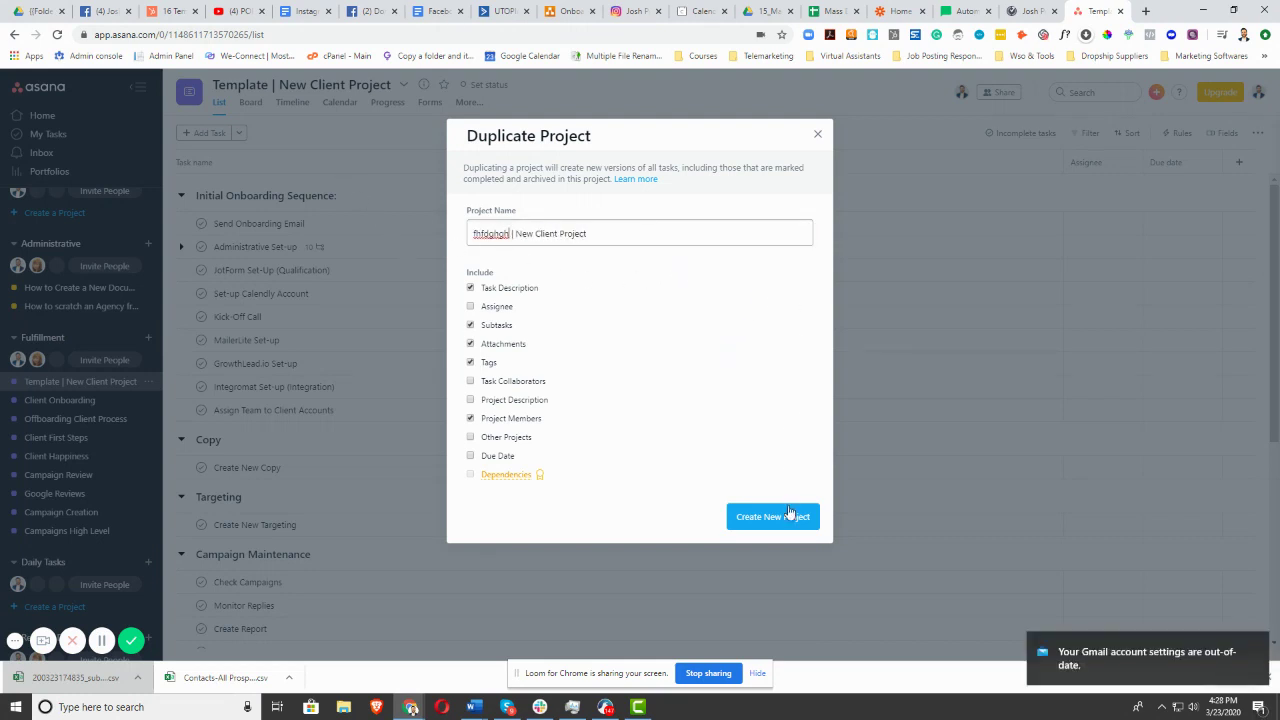
{"action": "left_click", "coordinate": [817, 135]}
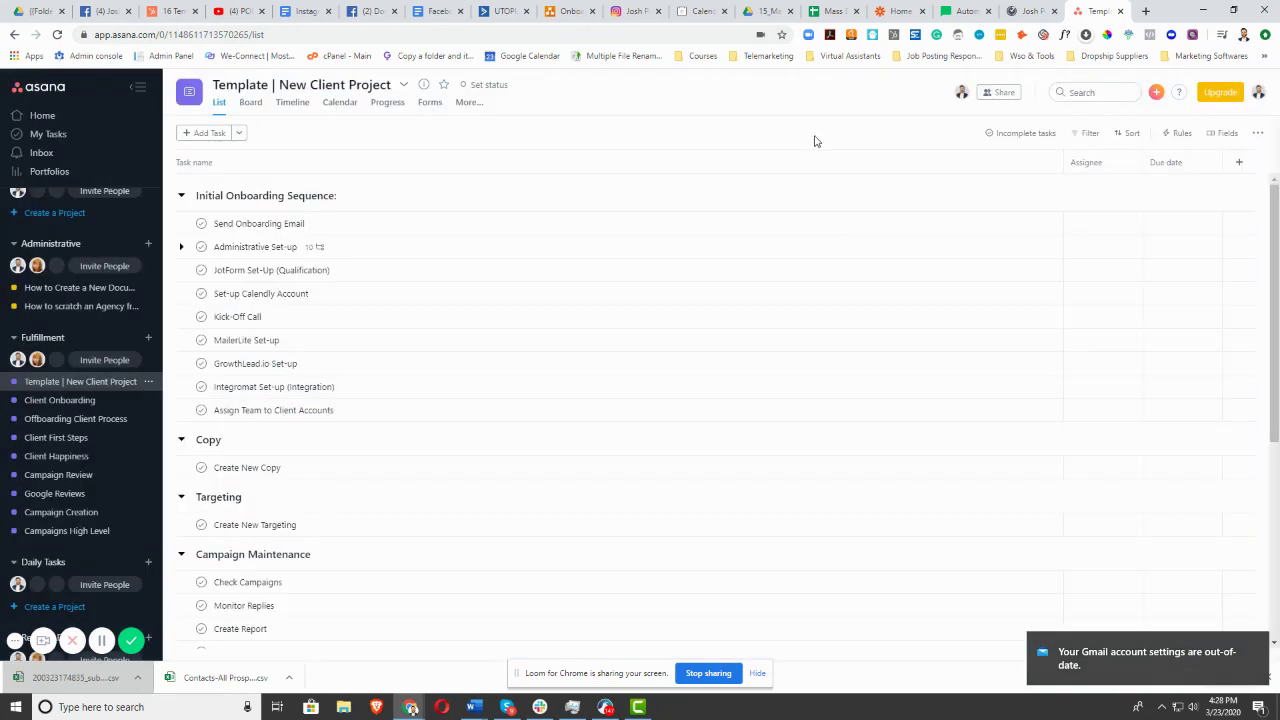
Look through the sections and tasks of Template | New Client Project and the list of teams and their projects
{"action": "scroll", "coordinate": [491, 374], "scroll_direction": "down", "scroll_amount": 4}
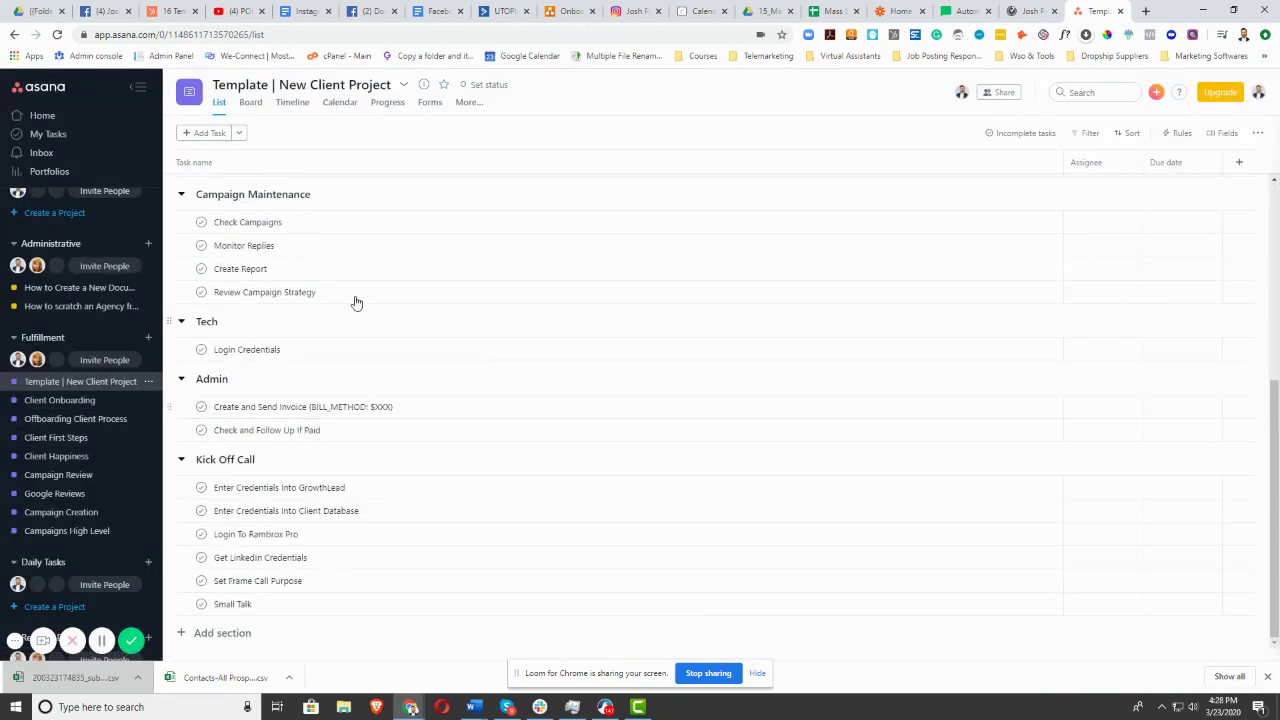
{"action": "scroll", "coordinate": [460, 383], "scroll_direction": "up", "scroll_amount": 4}
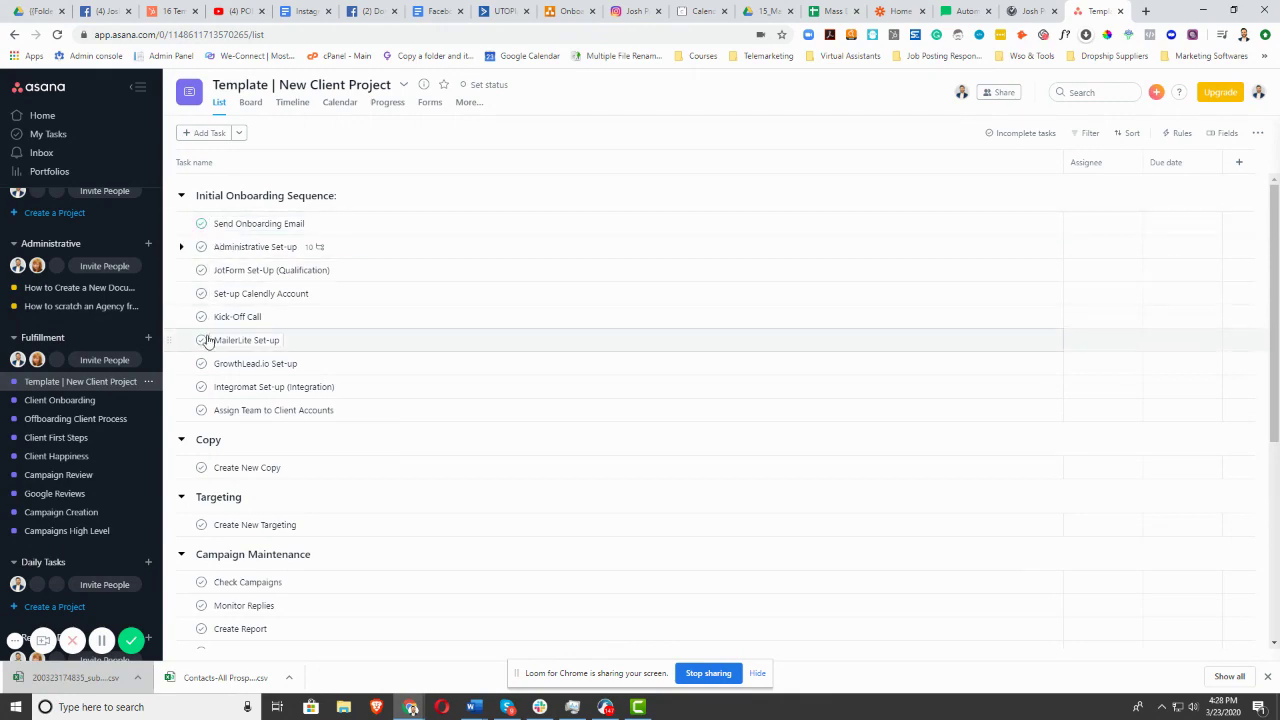
{"action": "scroll", "coordinate": [110, 450], "scroll_direction": "down", "scroll_amount": 15}
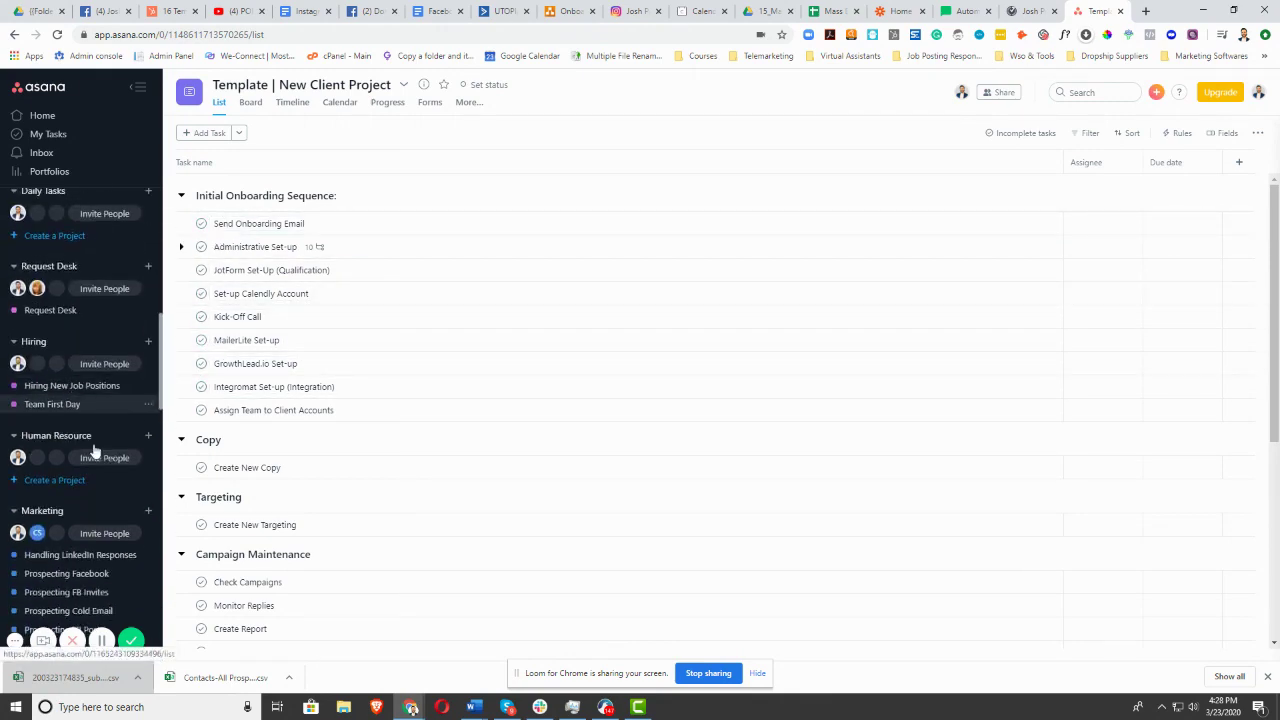
{"action": "scroll", "coordinate": [98, 531], "scroll_direction": "down", "scroll_amount": 5}
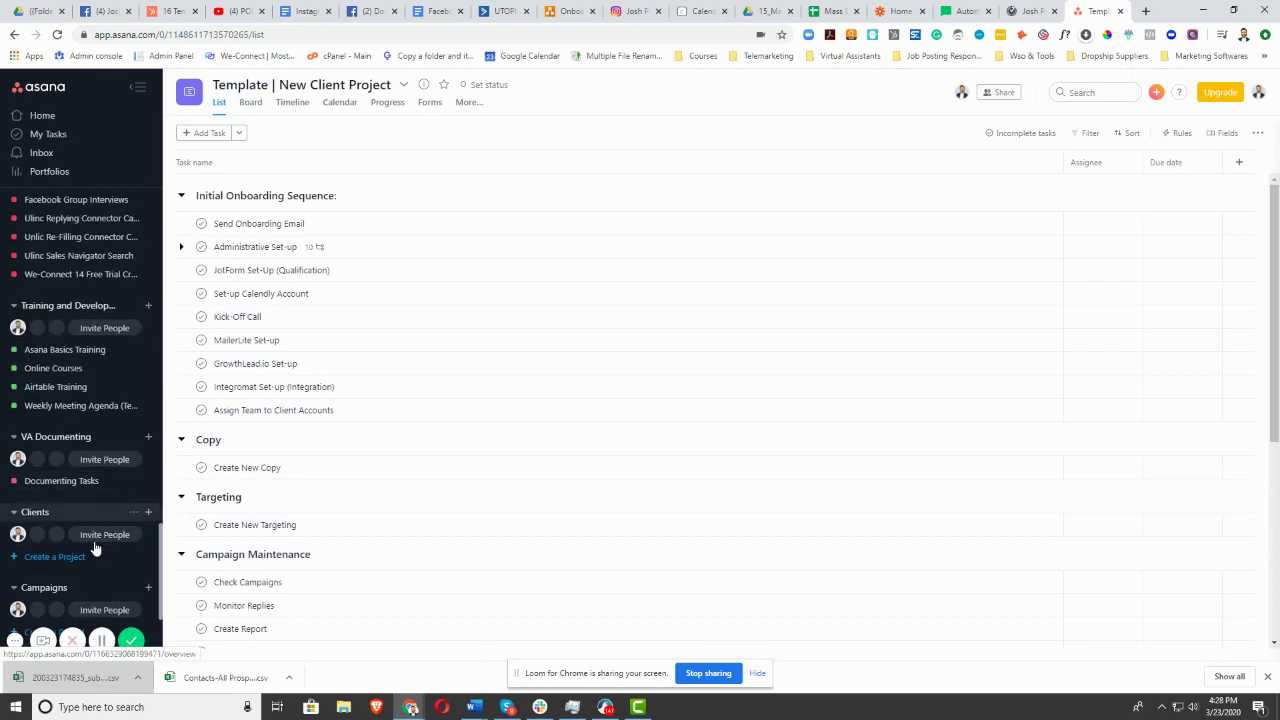
{"action": "scroll", "coordinate": [58, 468], "scroll_direction": "up", "scroll_amount": 10}
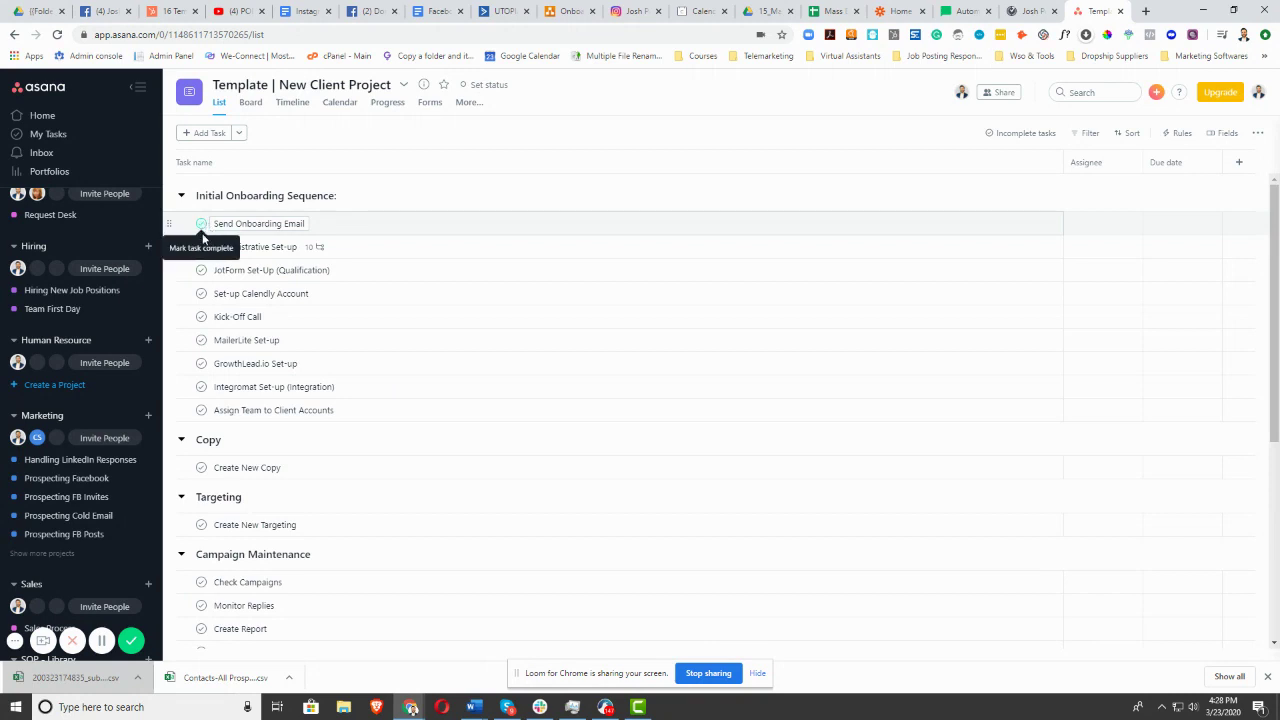
{"action": "scroll", "coordinate": [225, 466], "scroll_direction": "down", "scroll_amount": 3}
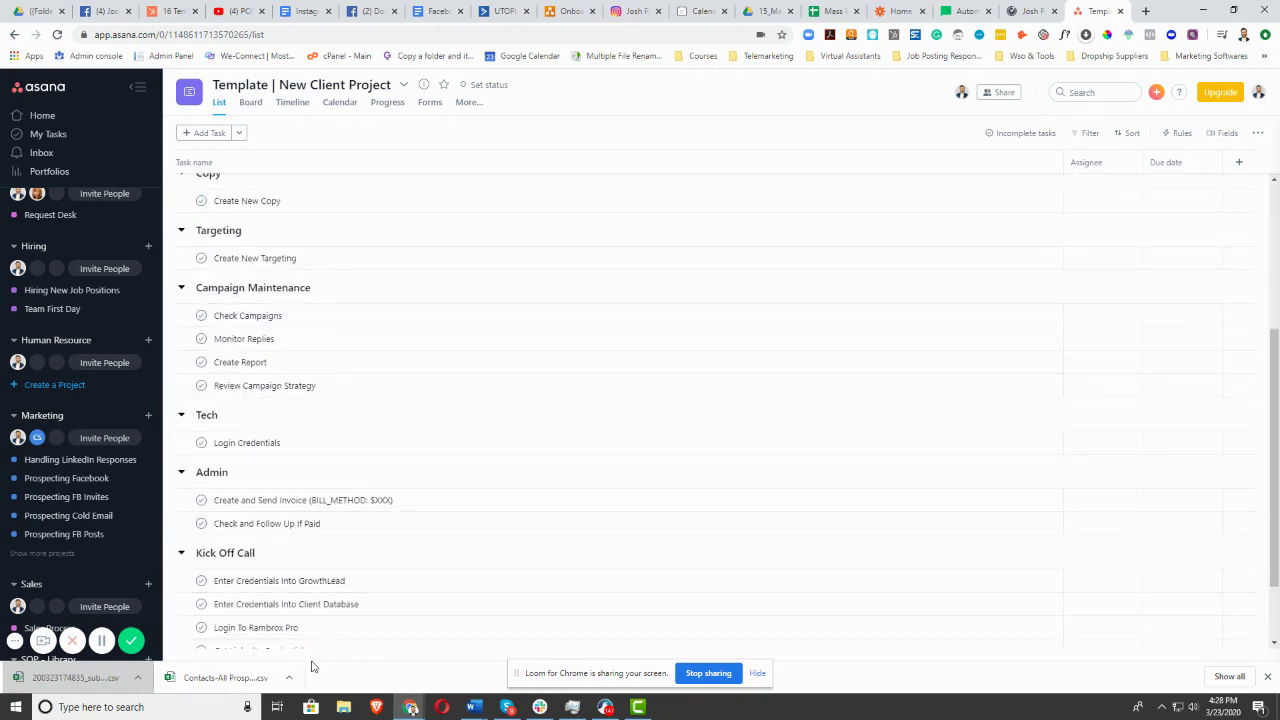
{"action": "scroll", "coordinate": [331, 474], "scroll_direction": "up", "scroll_amount": 2}
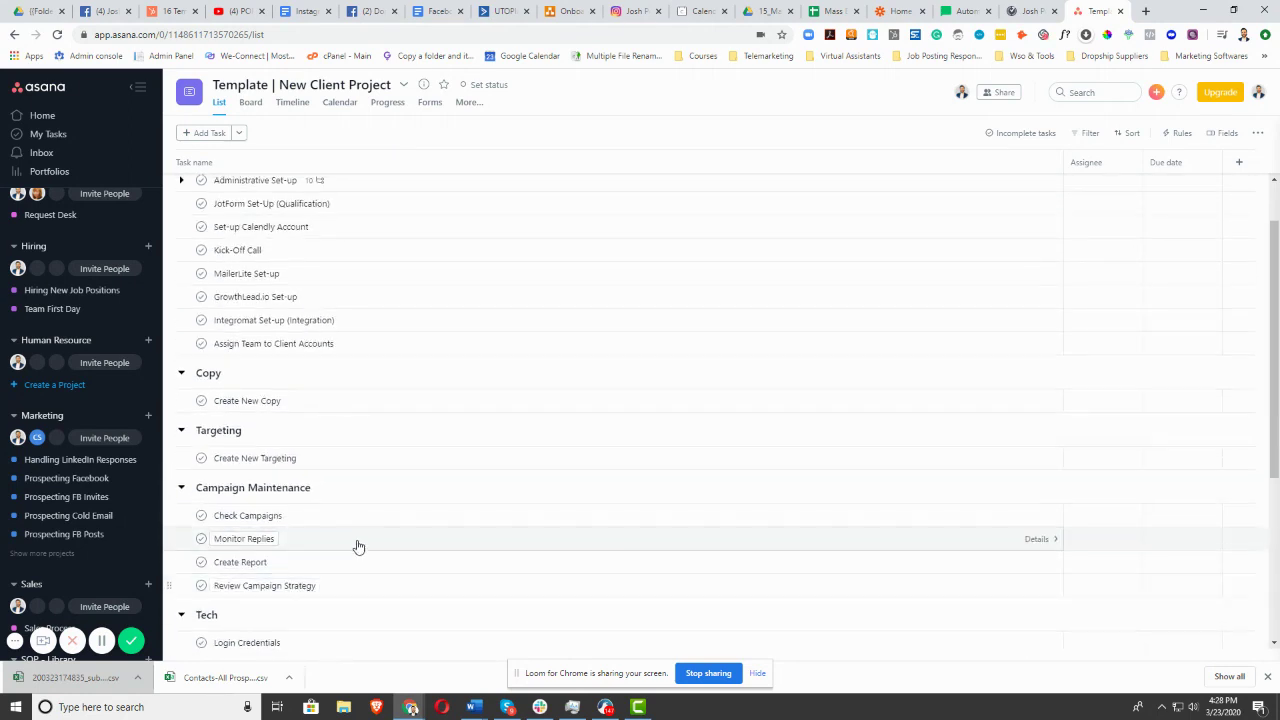
{"action": "scroll", "coordinate": [355, 555], "scroll_direction": "up", "scroll_amount": 1}
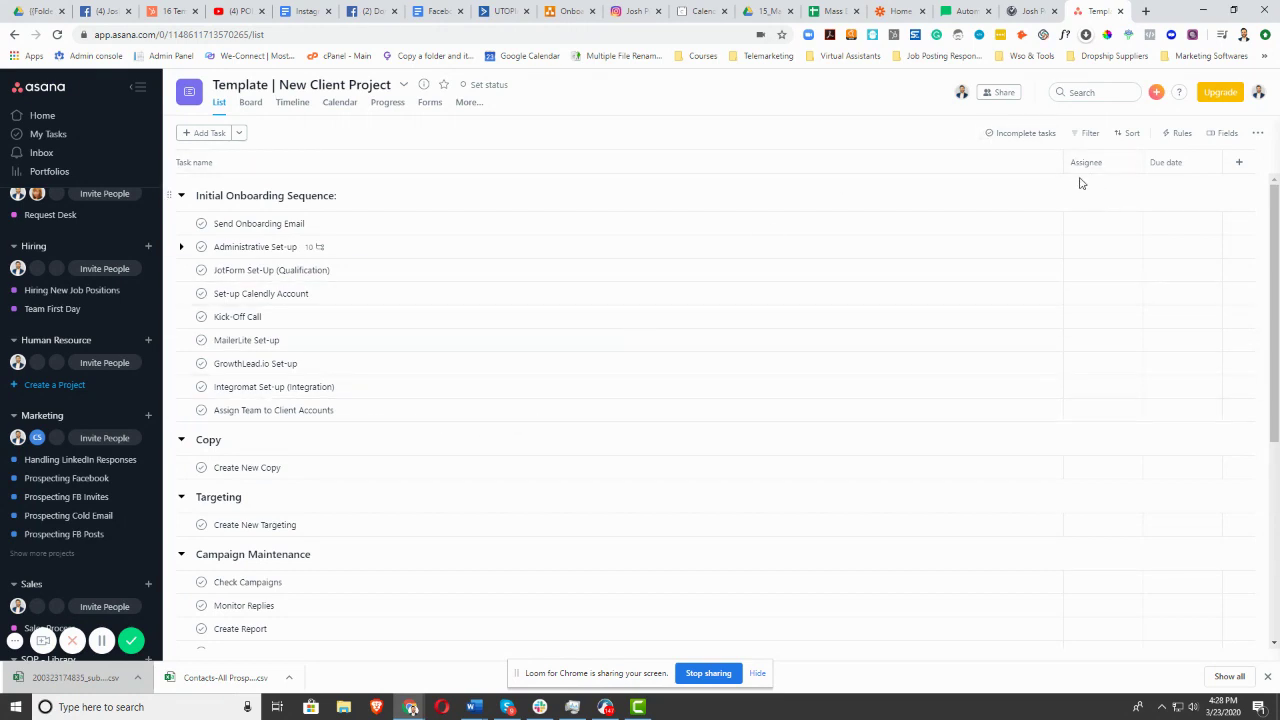
View the possible assignees for the Send Onboarding Email and Administrative Set-up tasks without assigning anyone
{"action": "left_click", "coordinate": [1109, 217]}
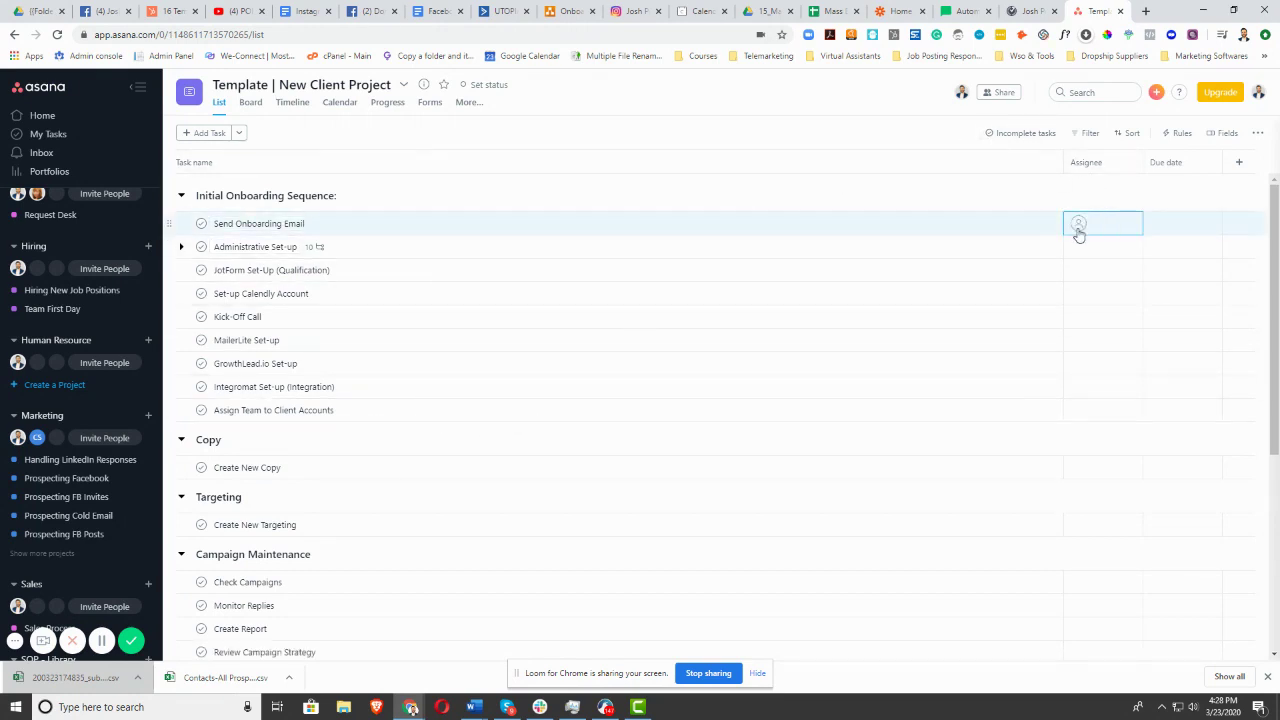
{"action": "left_click", "coordinate": [1078, 228]}
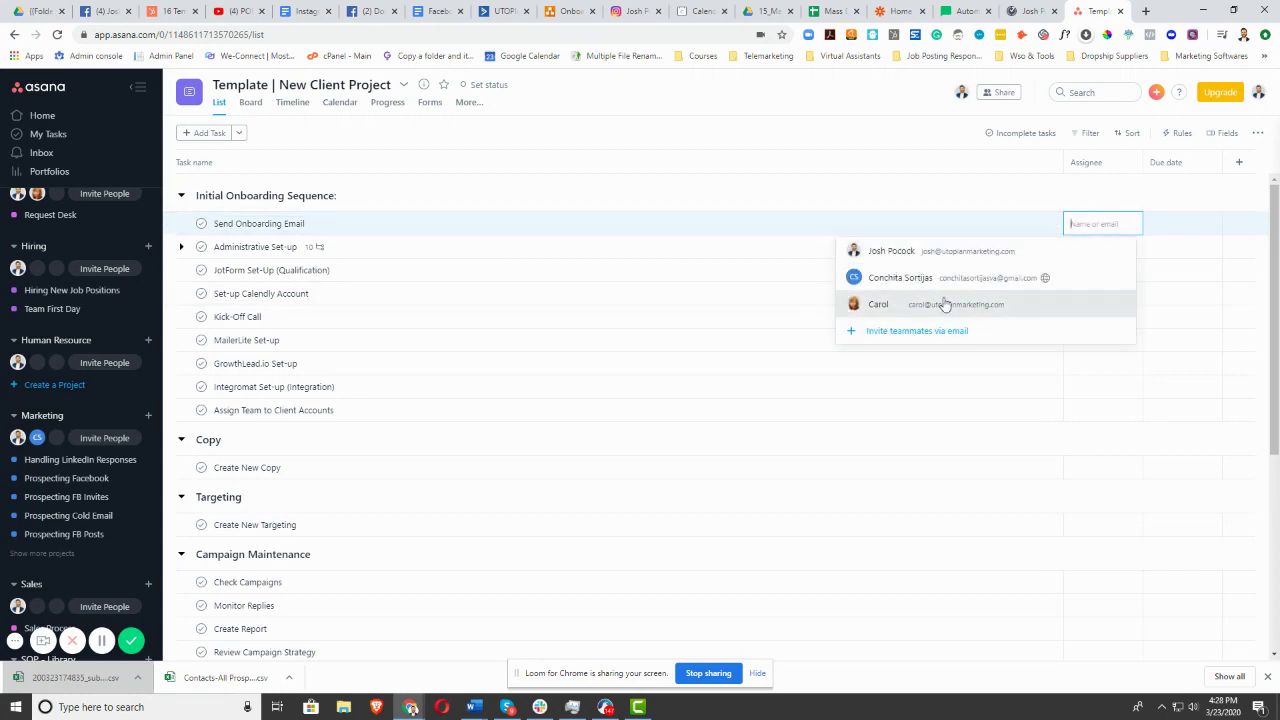
{"action": "left_click", "coordinate": [505, 154]}
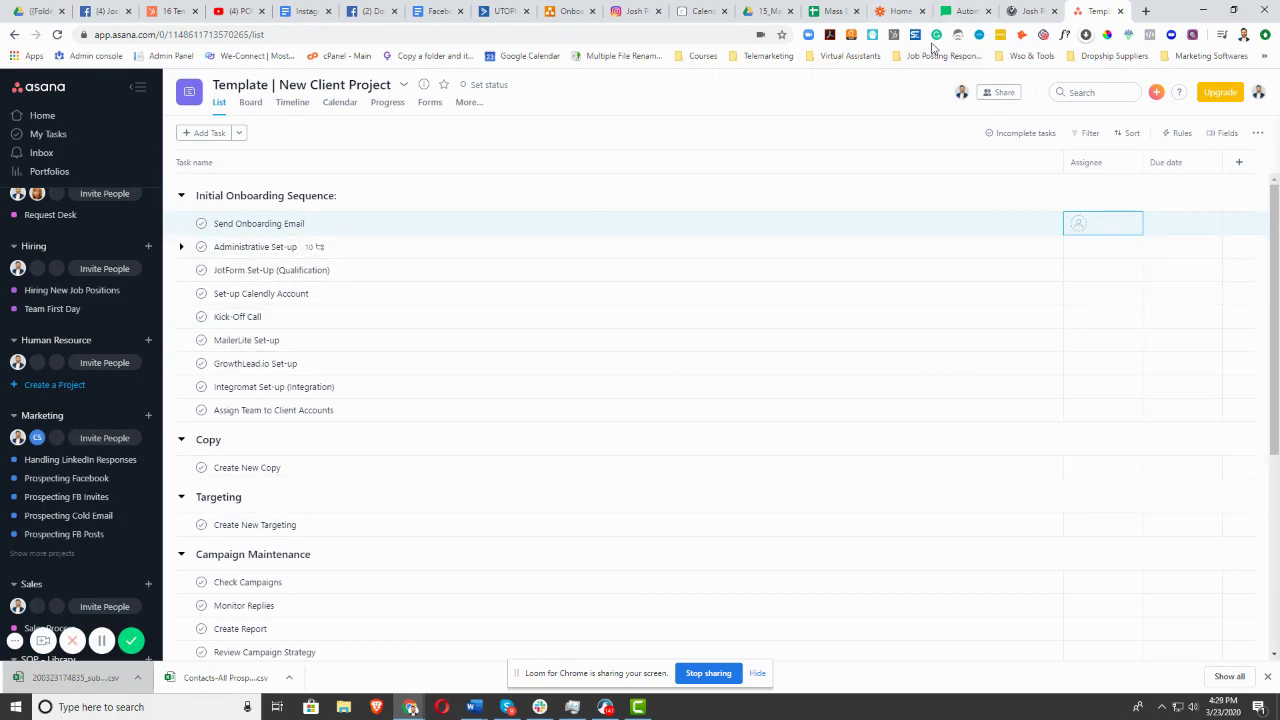
{"action": "left_click", "coordinate": [1094, 246]}
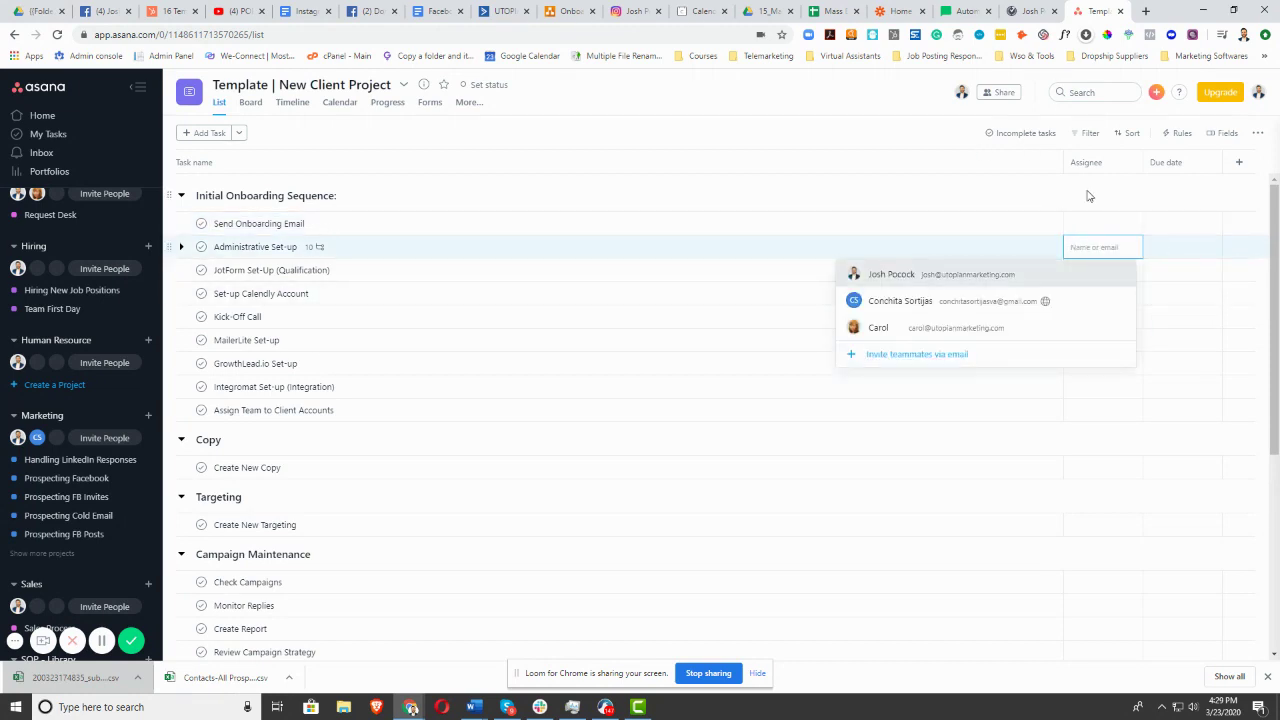
{"action": "left_click", "coordinate": [920, 146]}
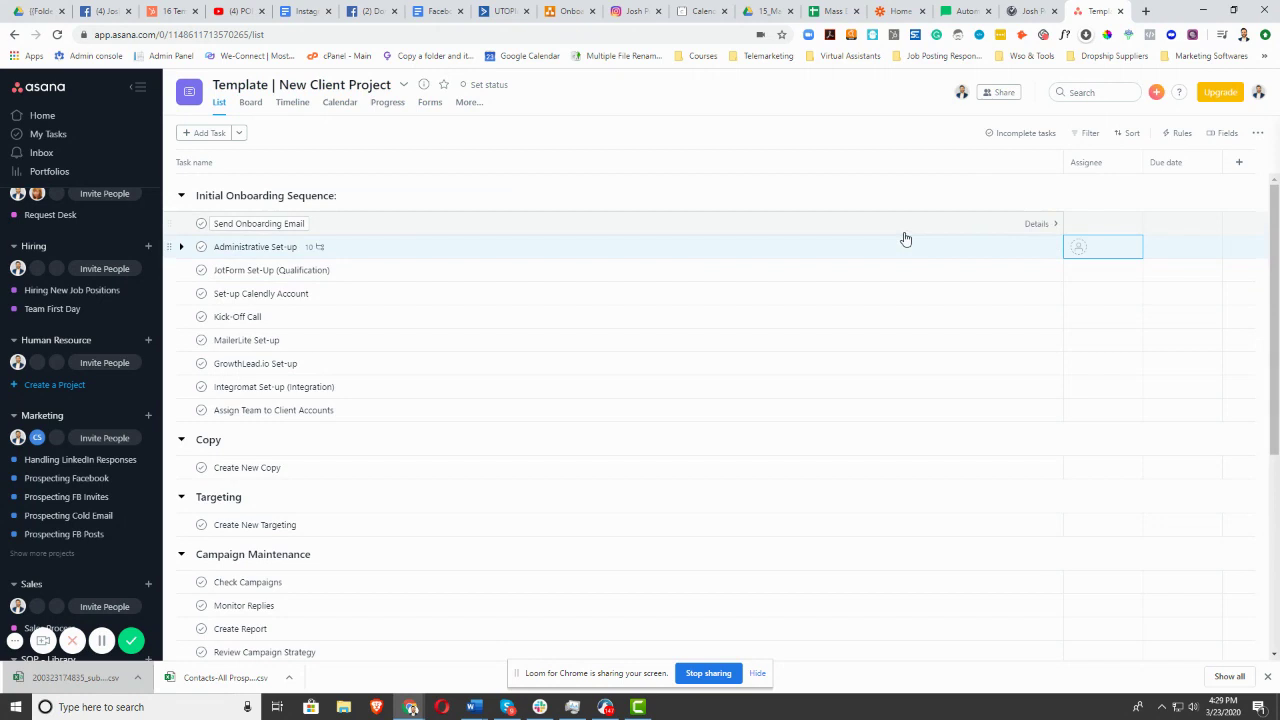
Assign the Send Onboarding Email task to the first suggested teammate and set its due date to March 2, 2020
{"action": "left_click", "coordinate": [1110, 201]}
{"action": "left_click", "coordinate": [1118, 230]}
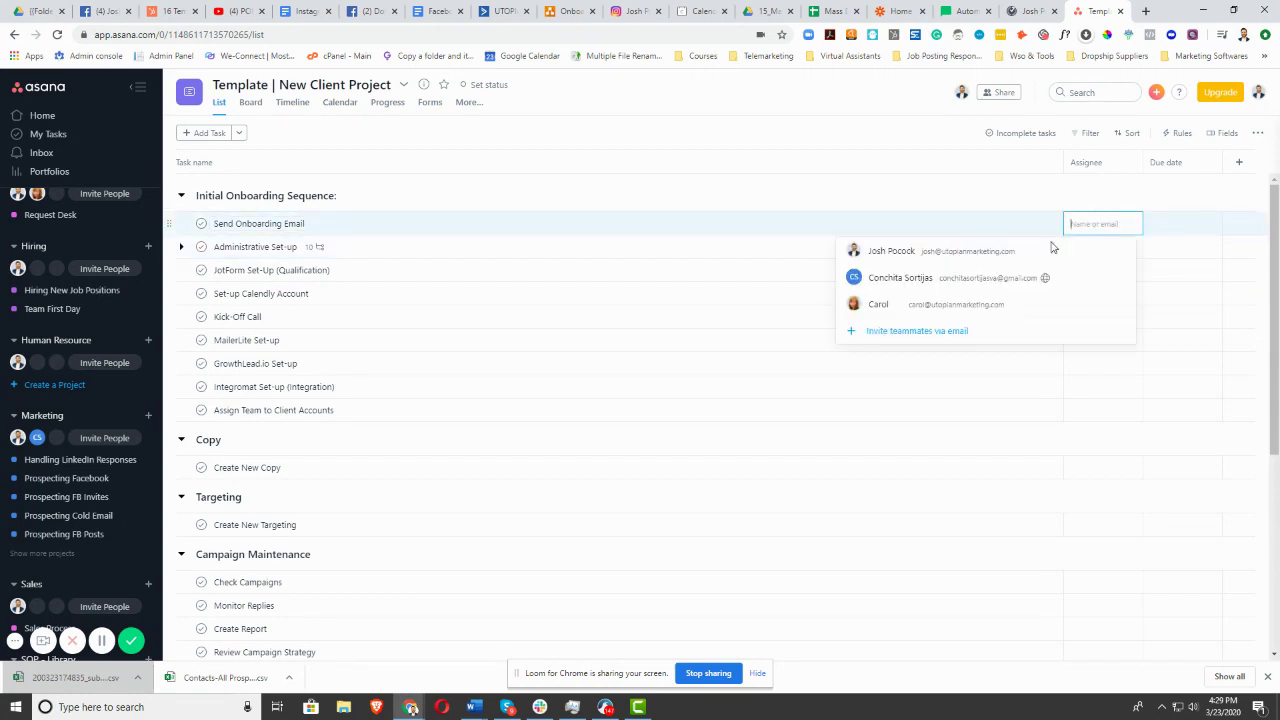
{"action": "left_click", "coordinate": [952, 262]}
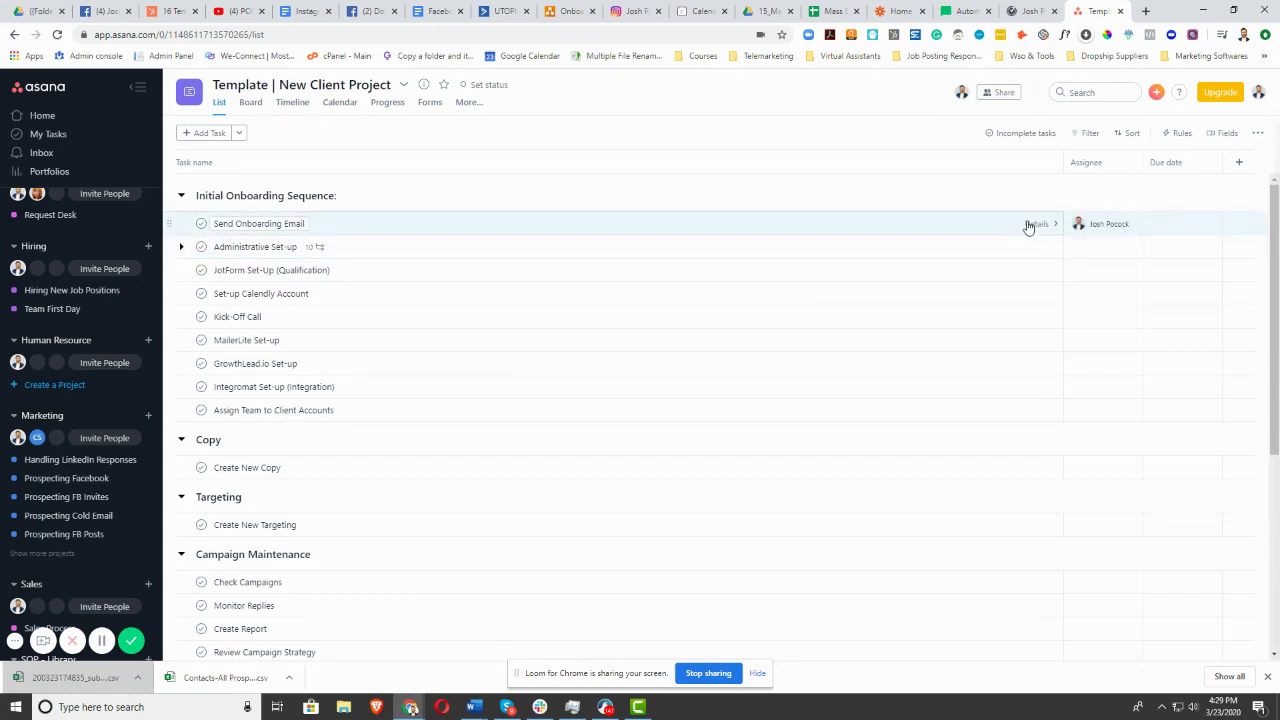
{"action": "left_click", "coordinate": [1170, 228]}
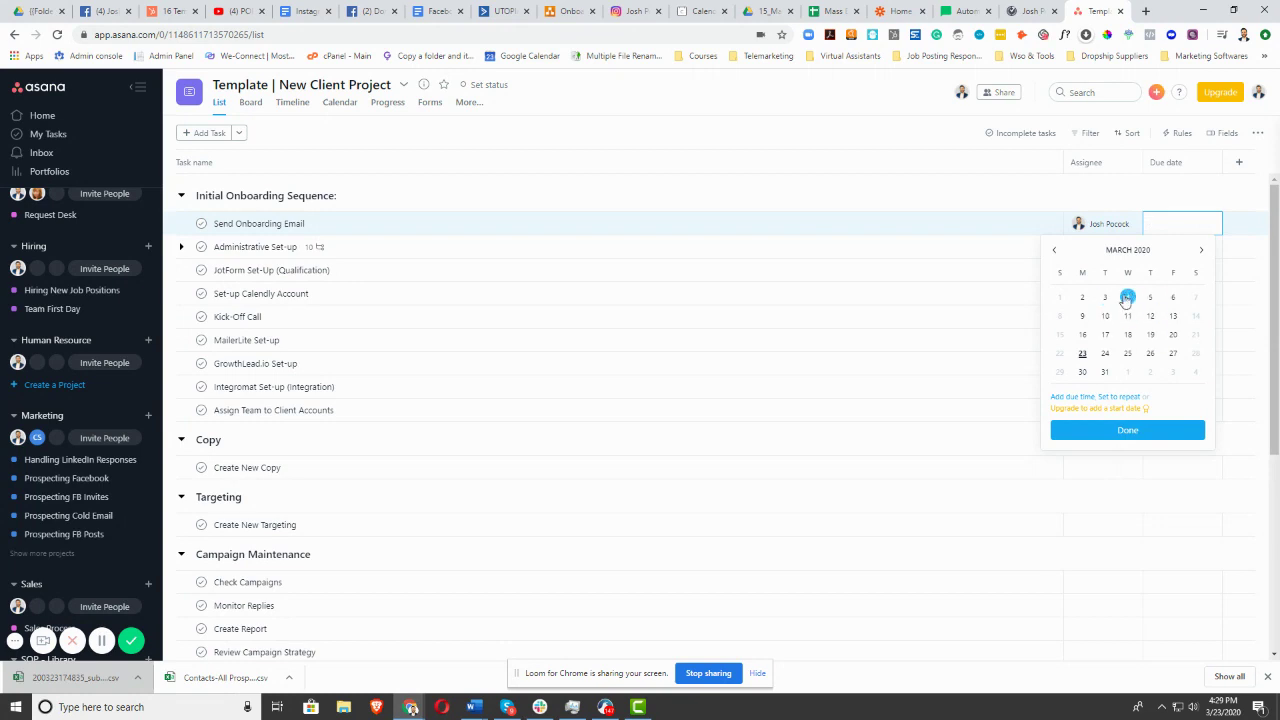
{"action": "left_click", "coordinate": [1084, 298]}
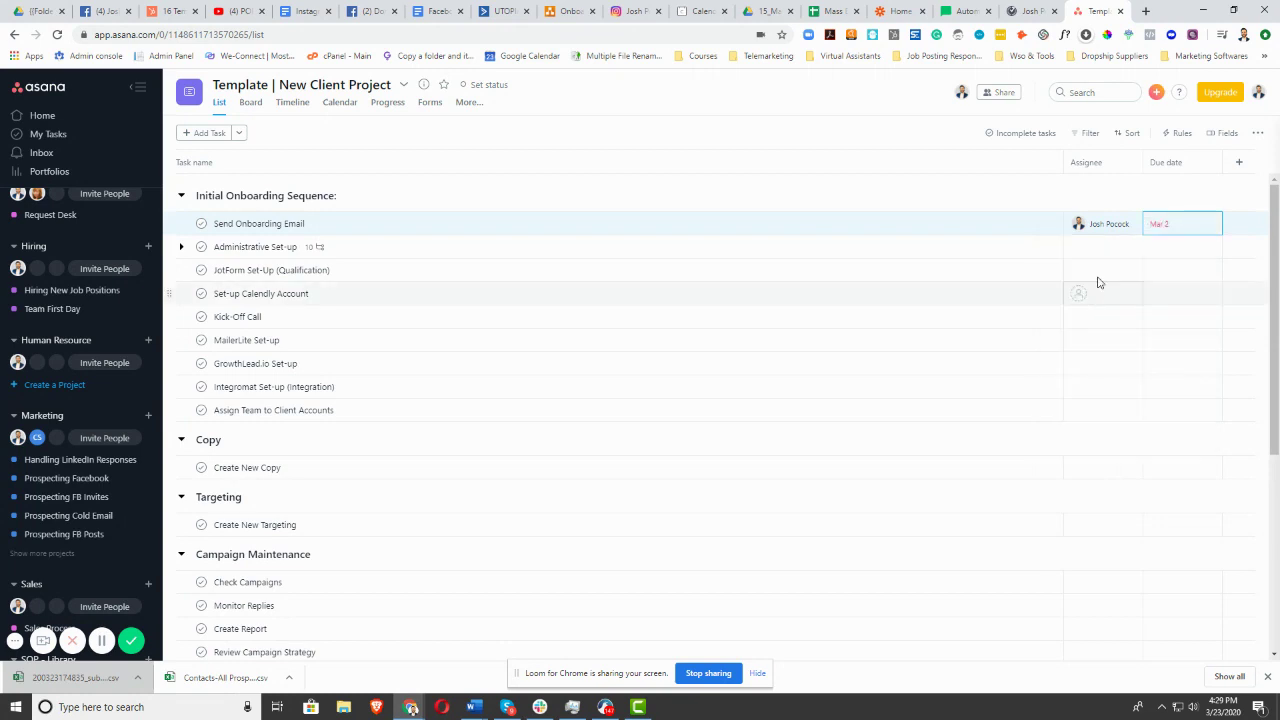
Remove the due date and the assignee from the Send Onboarding Email task
{"action": "left_click", "coordinate": [1176, 233]}
{"action": "left_click", "coordinate": [1102, 350]}
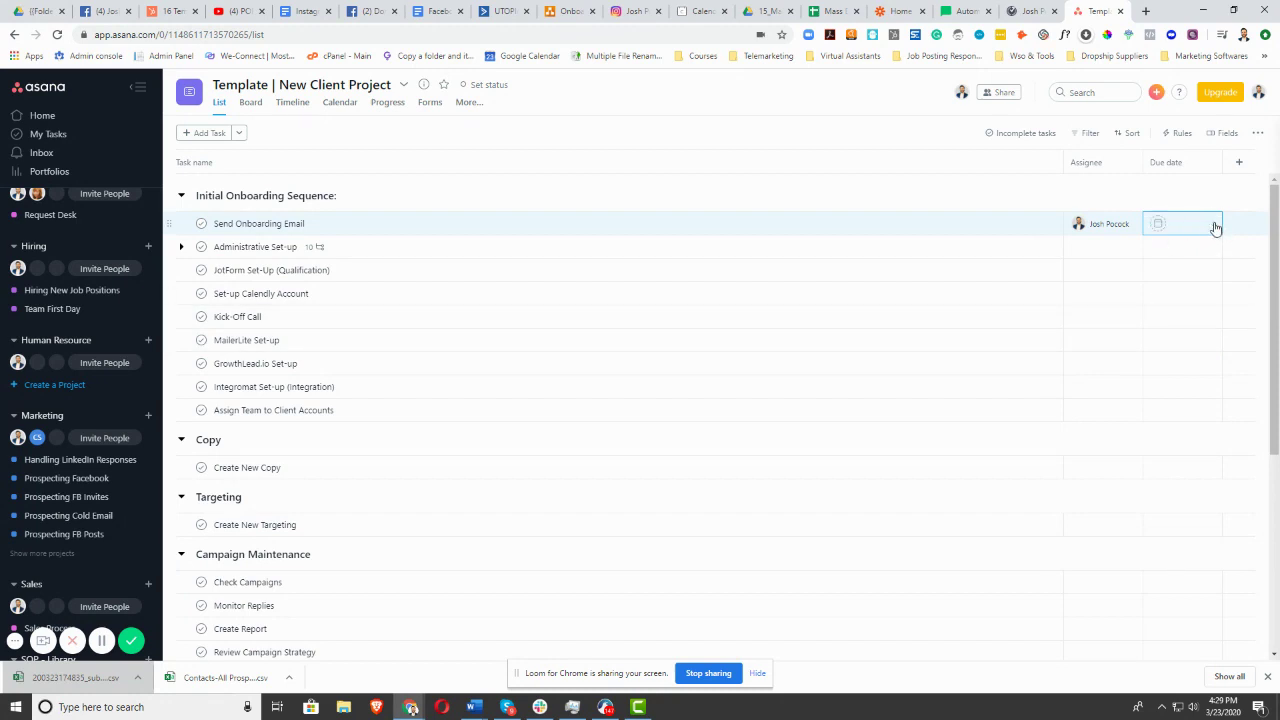
{"action": "left_click", "coordinate": [1131, 225]}
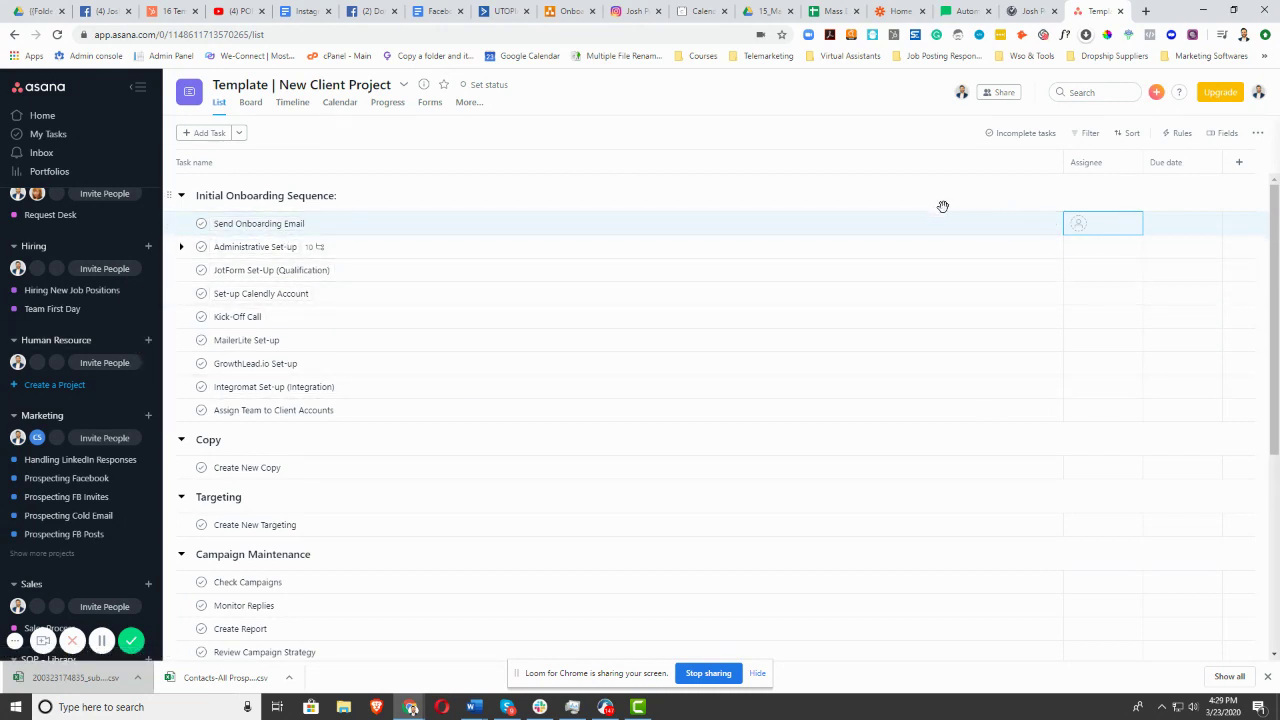
Try a periodic repeat 7 days after completion on the Send Onboarding Email task due March 23, 2020, and clear the due date
{"action": "left_click", "coordinate": [1081, 224]}
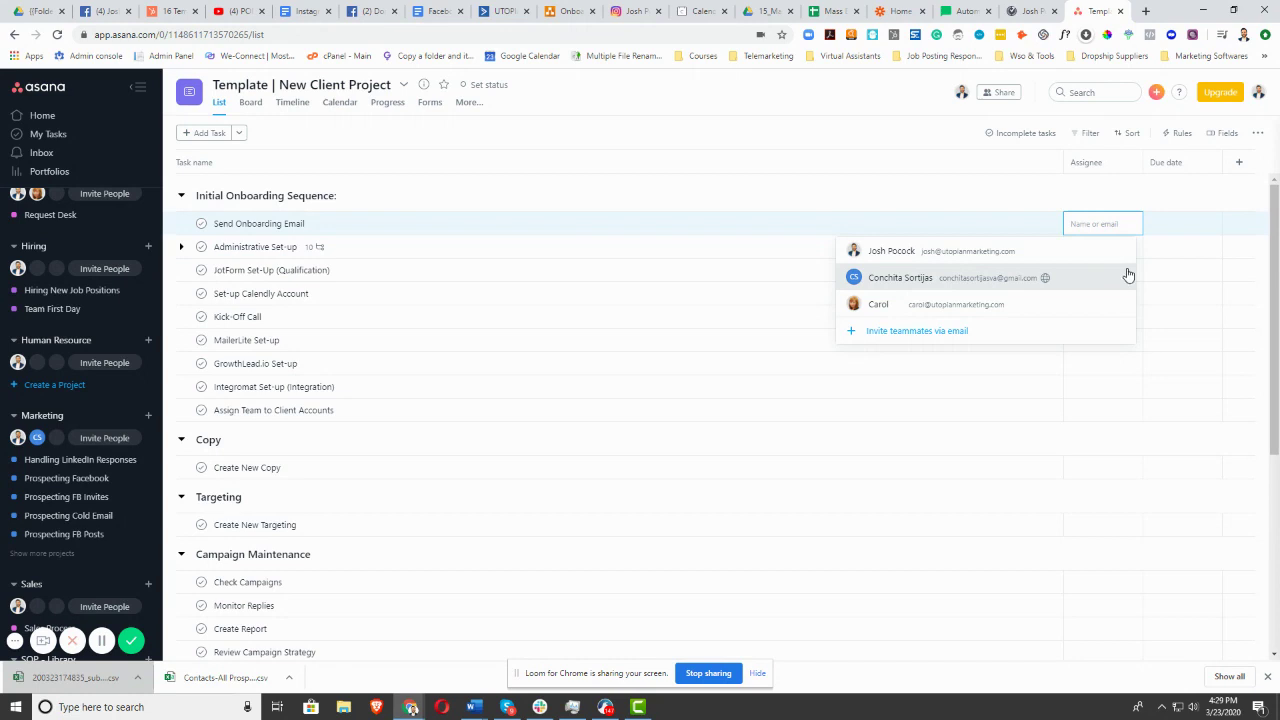
{"action": "left_click", "coordinate": [1184, 222]}
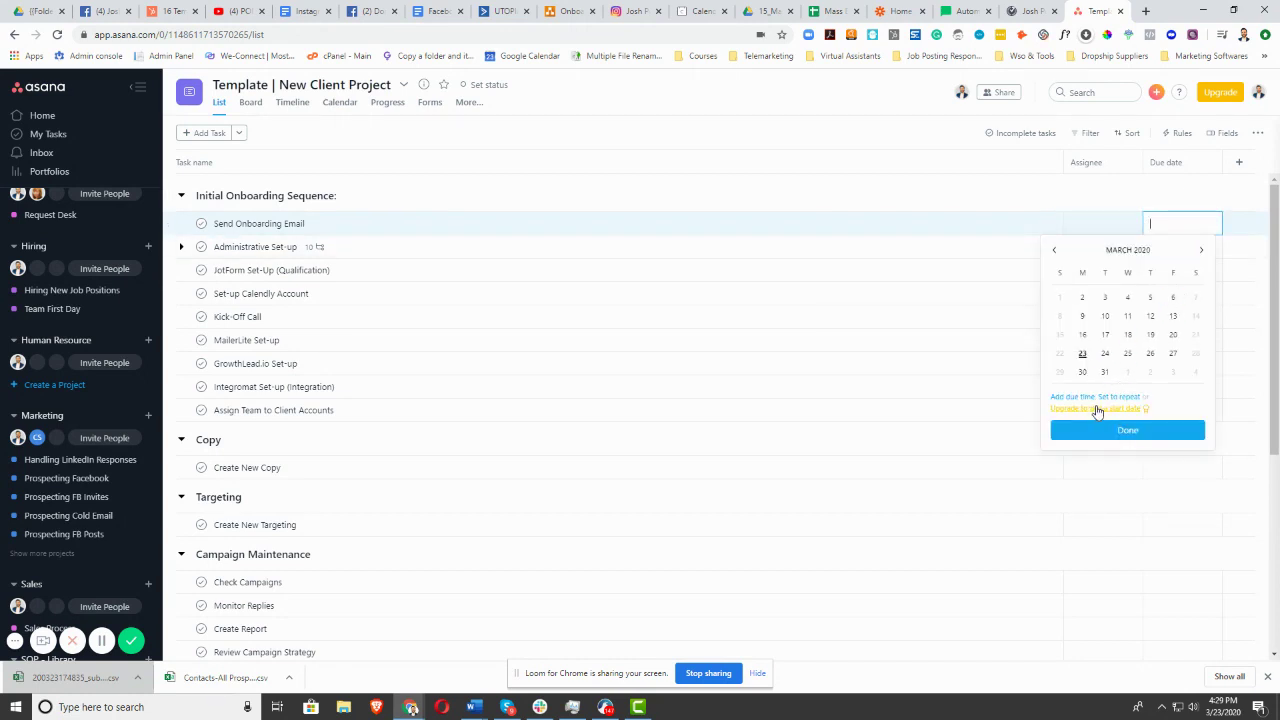
{"action": "left_click", "coordinate": [1086, 403]}
{"action": "left_click", "coordinate": [1088, 413]}
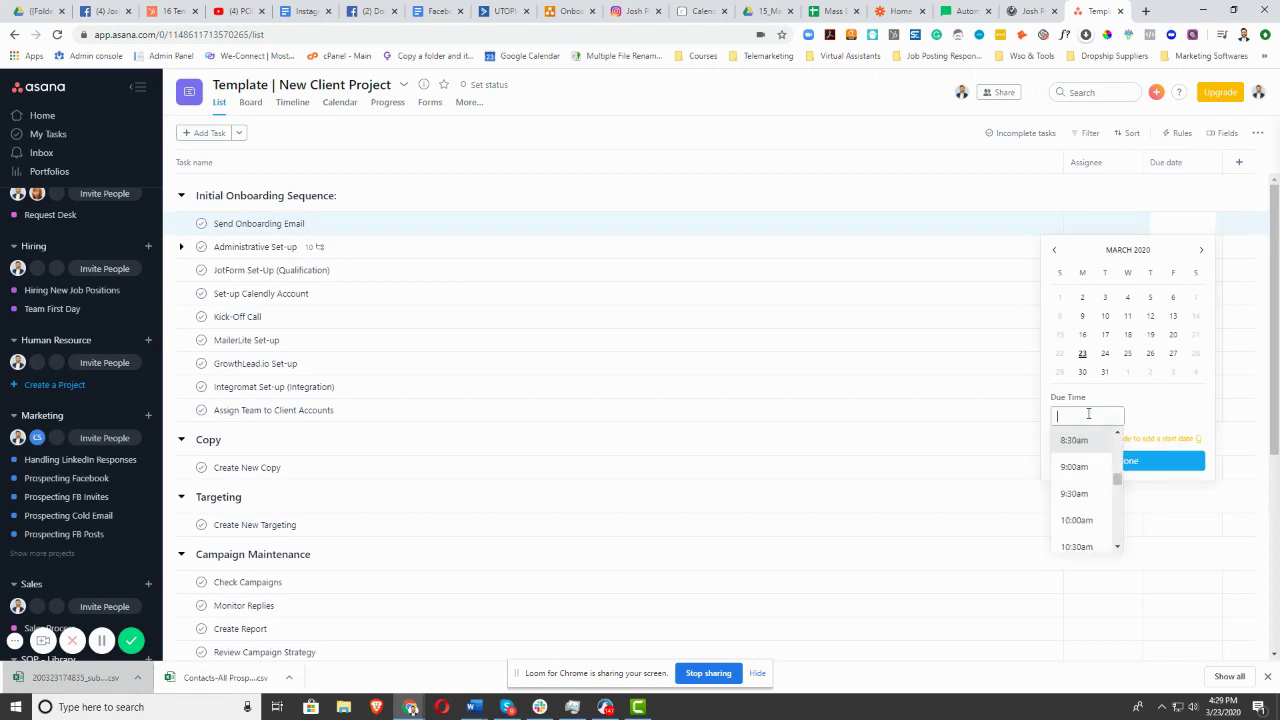
{"action": "left_click", "coordinate": [1144, 416]}
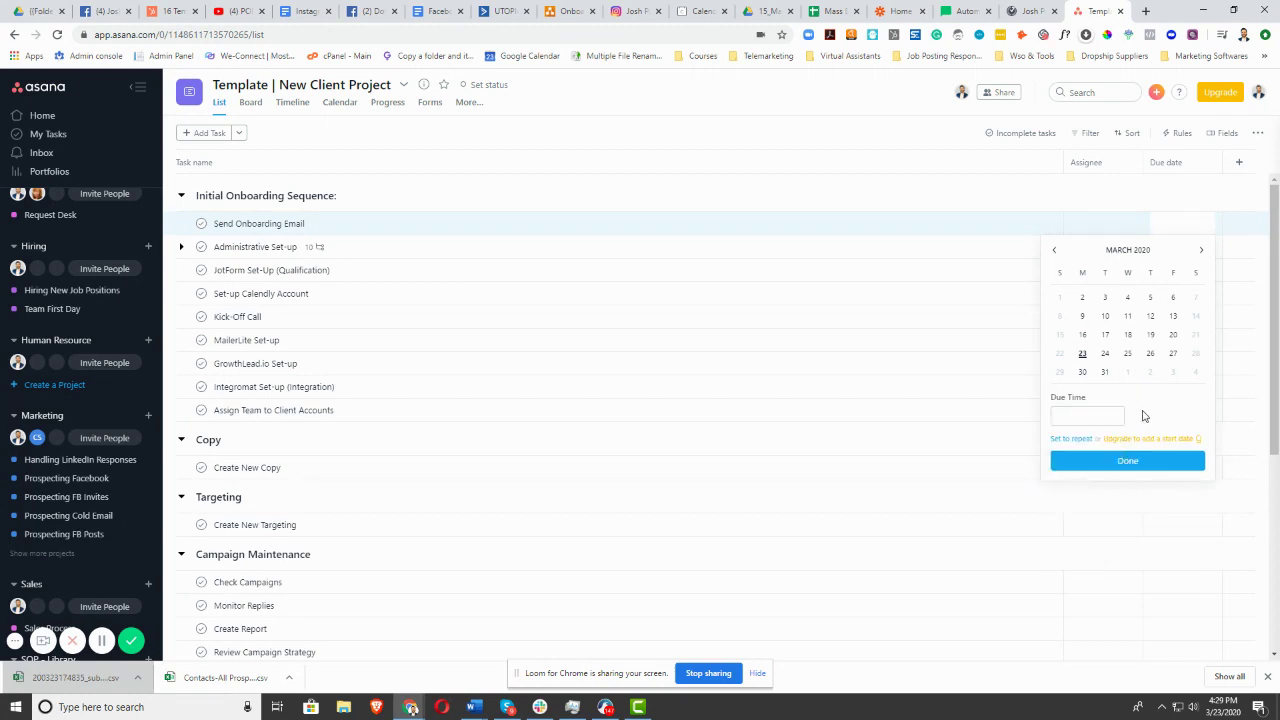
{"action": "left_click", "coordinate": [1070, 439]}
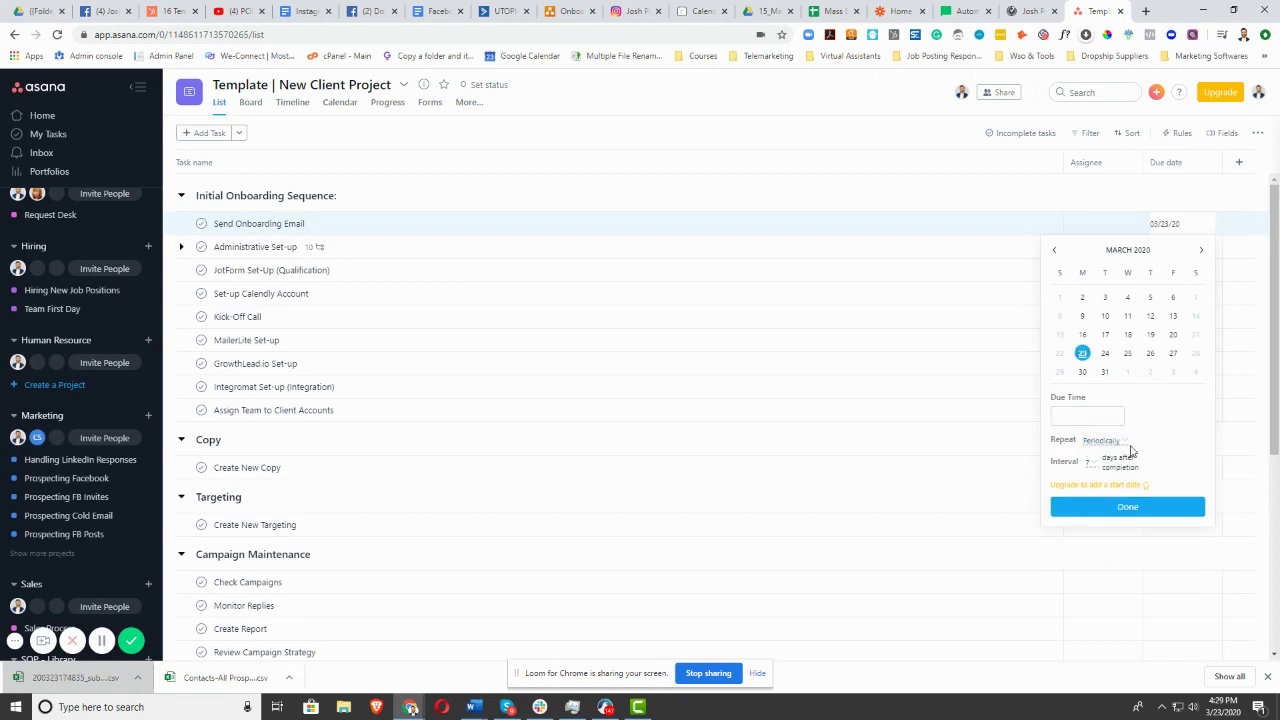
{"action": "left_click", "coordinate": [1215, 229]}
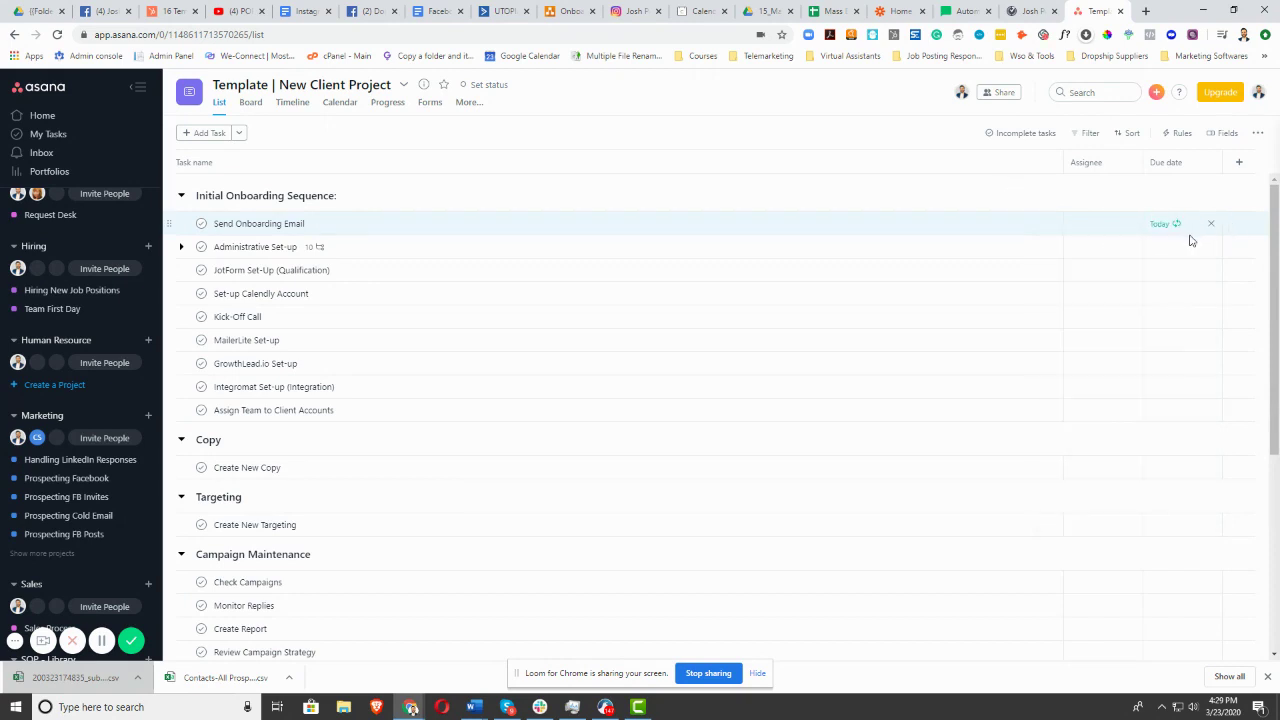
{"action": "left_click", "coordinate": [1209, 225]}
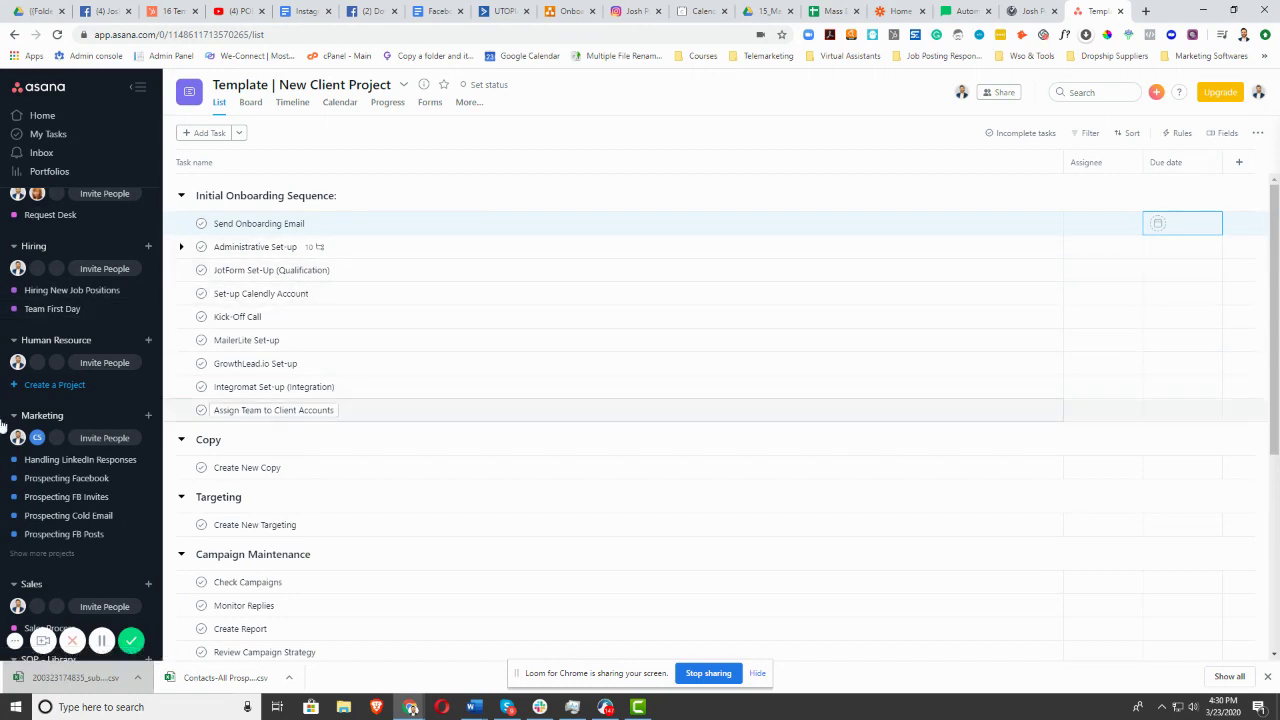
In the Request Desk project, mark the "get weconnect linkedin accs setup" and "setup all client accounts" tasks complete
{"action": "scroll", "coordinate": [30, 400], "scroll_direction": "down", "scroll_amount": 4}
{"action": "scroll", "coordinate": [30, 395], "scroll_direction": "down", "scroll_amount": 3}
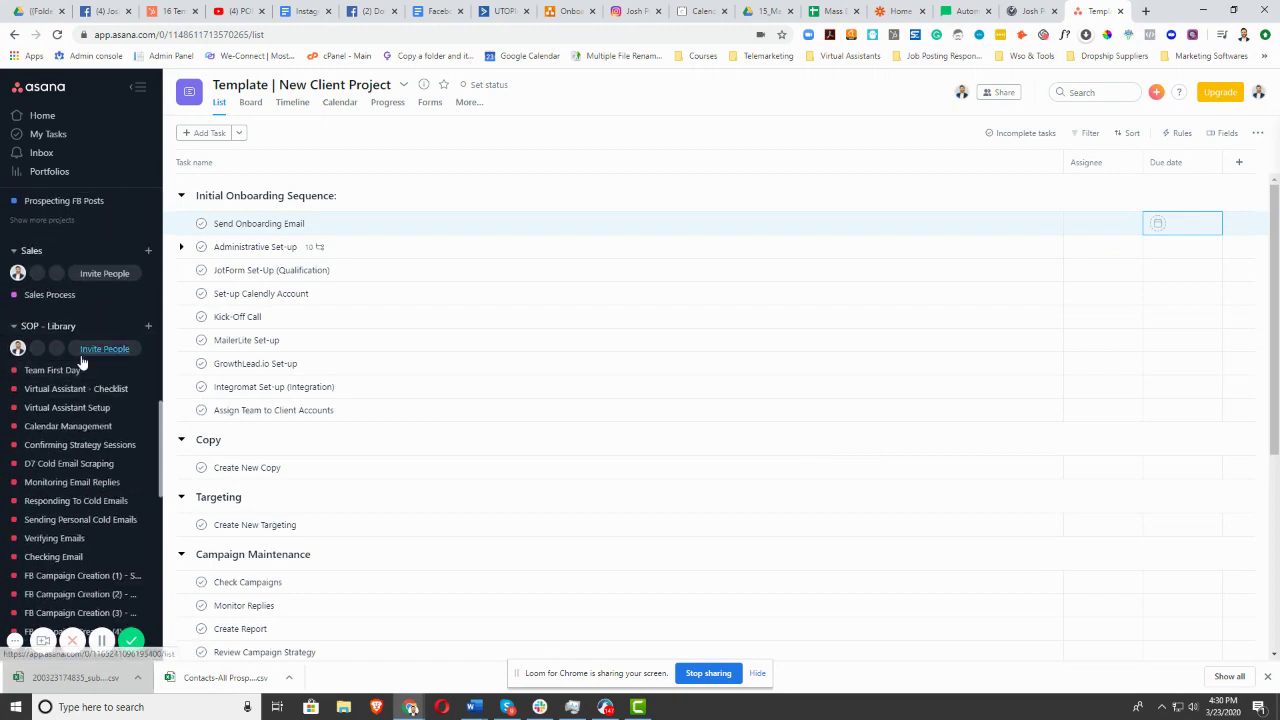
{"action": "scroll", "coordinate": [80, 365], "scroll_direction": "up", "scroll_amount": 7}
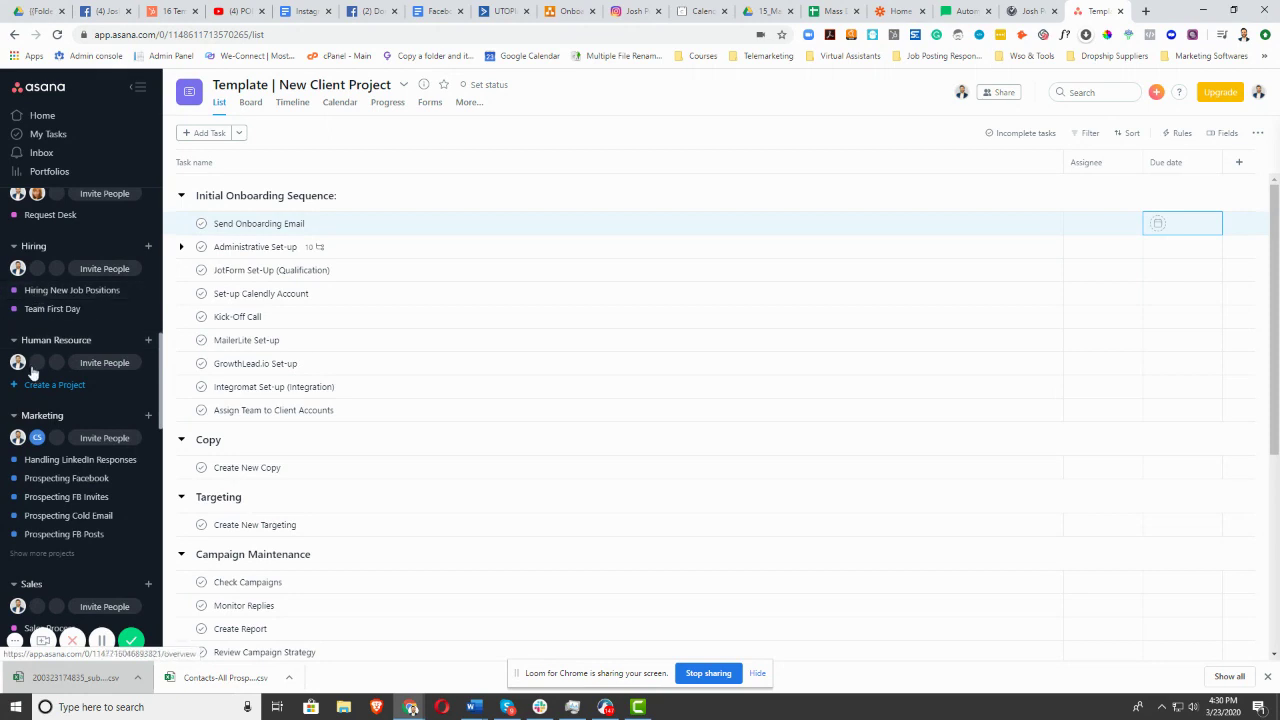
{"action": "scroll", "coordinate": [50, 285], "scroll_direction": "up", "scroll_amount": 3}
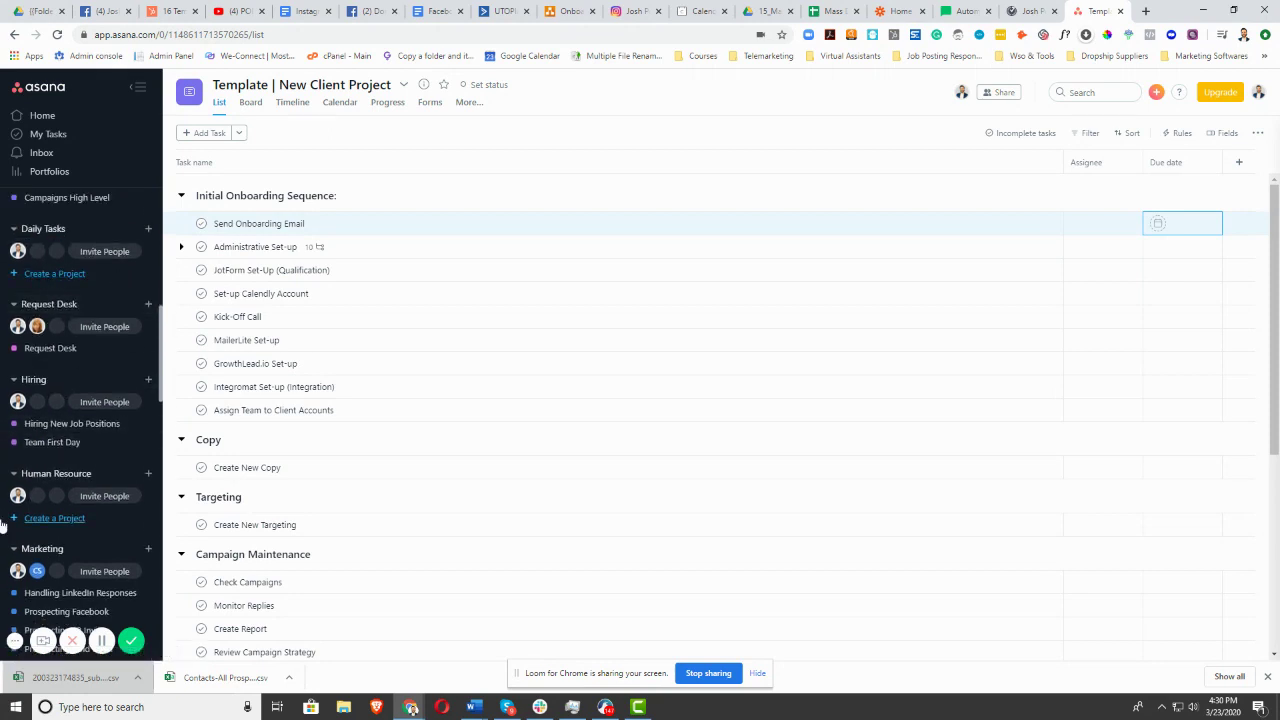
{"action": "left_click", "coordinate": [57, 347]}
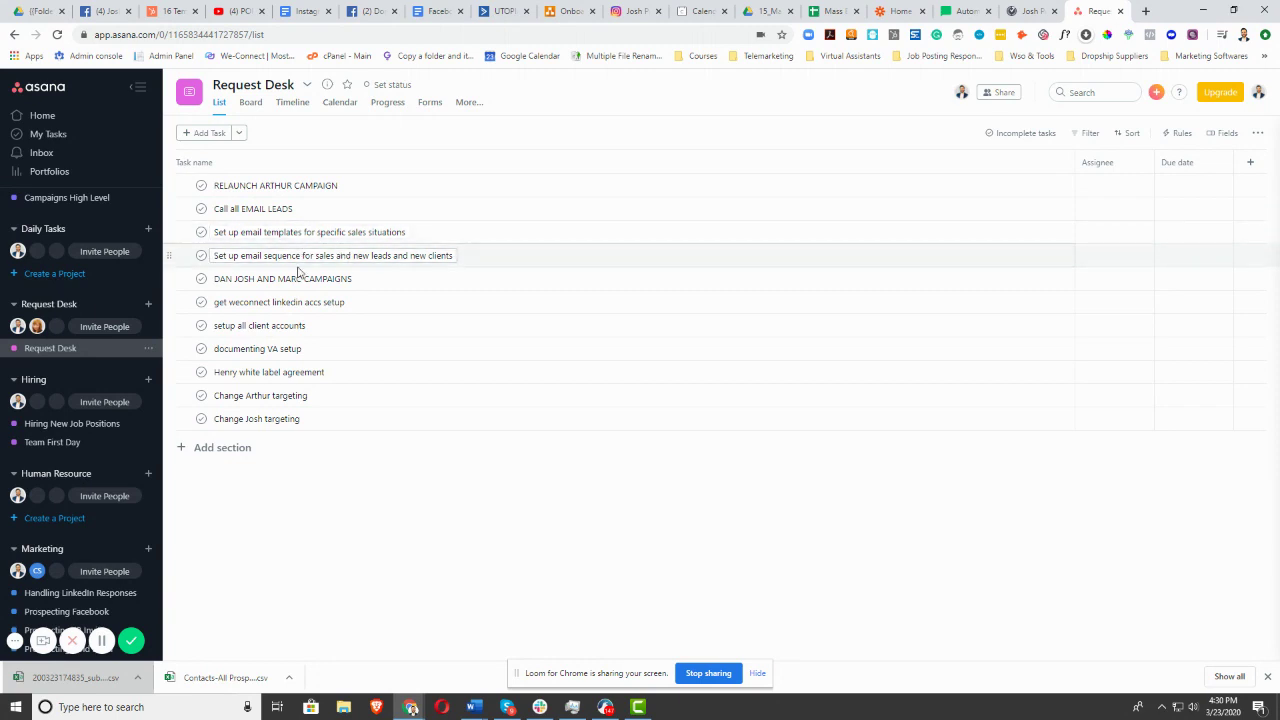
{"action": "left_click", "coordinate": [201, 302]}
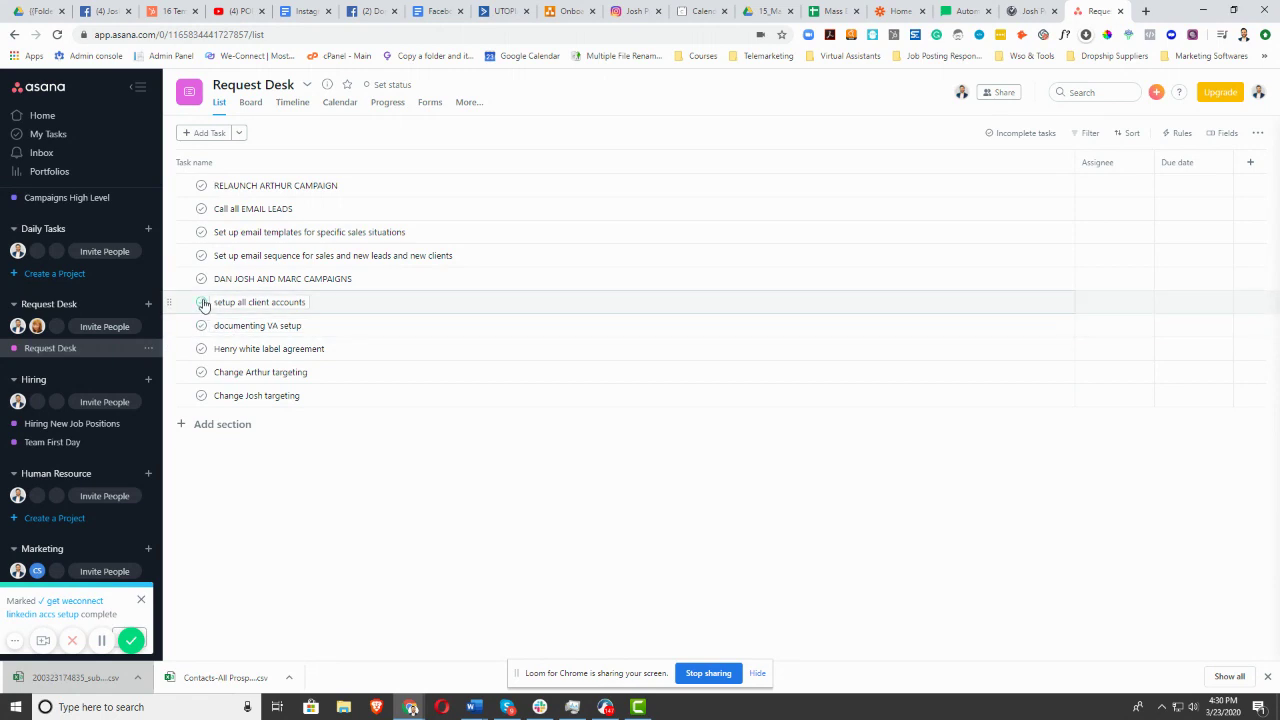
{"action": "left_click", "coordinate": [201, 302]}
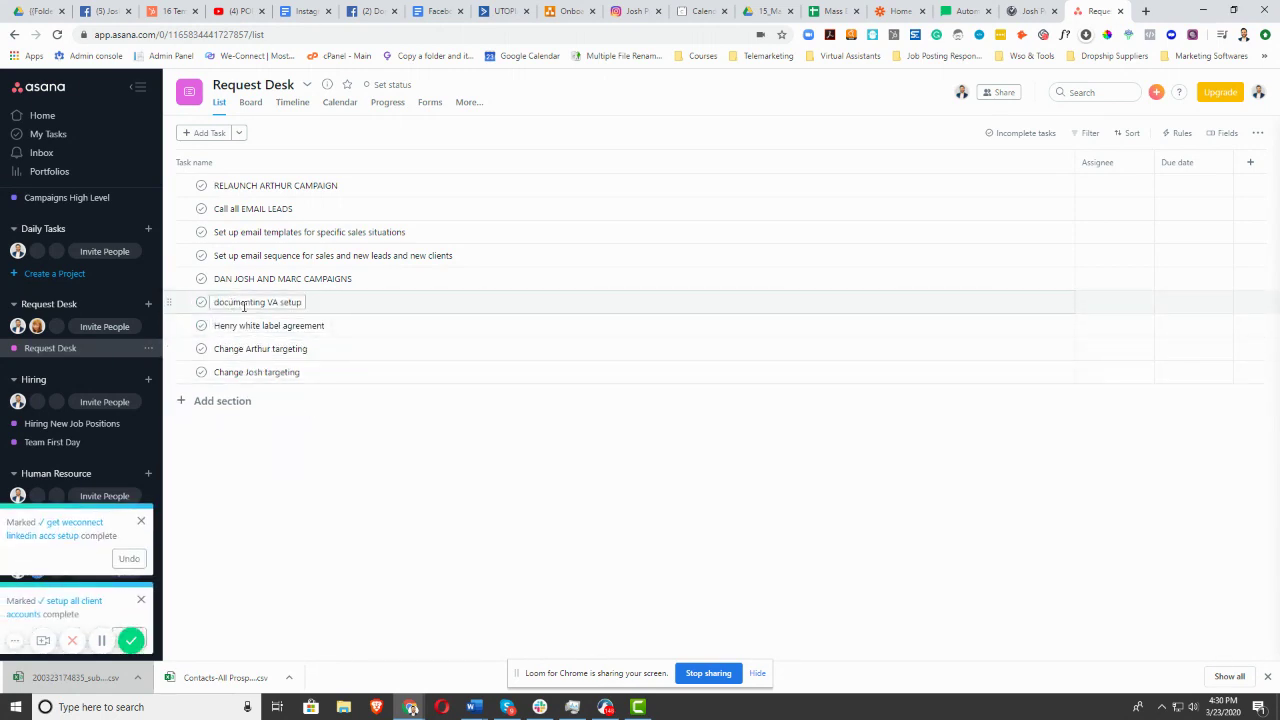
View the due date calendar and possible assignees for documenting VA setup and the assignees for the campaign relaunch task, without setting any
{"action": "left_click", "coordinate": [1172, 302]}
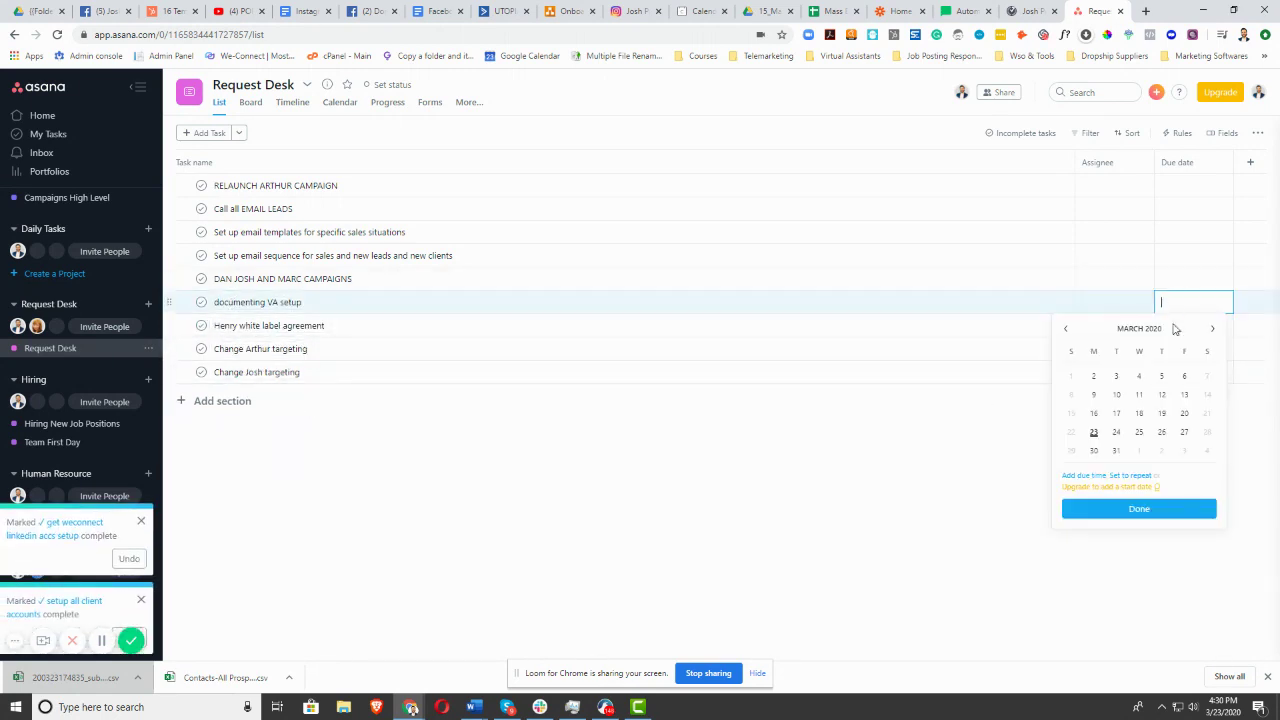
{"action": "left_click", "coordinate": [1123, 300]}
{"action": "left_click", "coordinate": [1123, 302]}
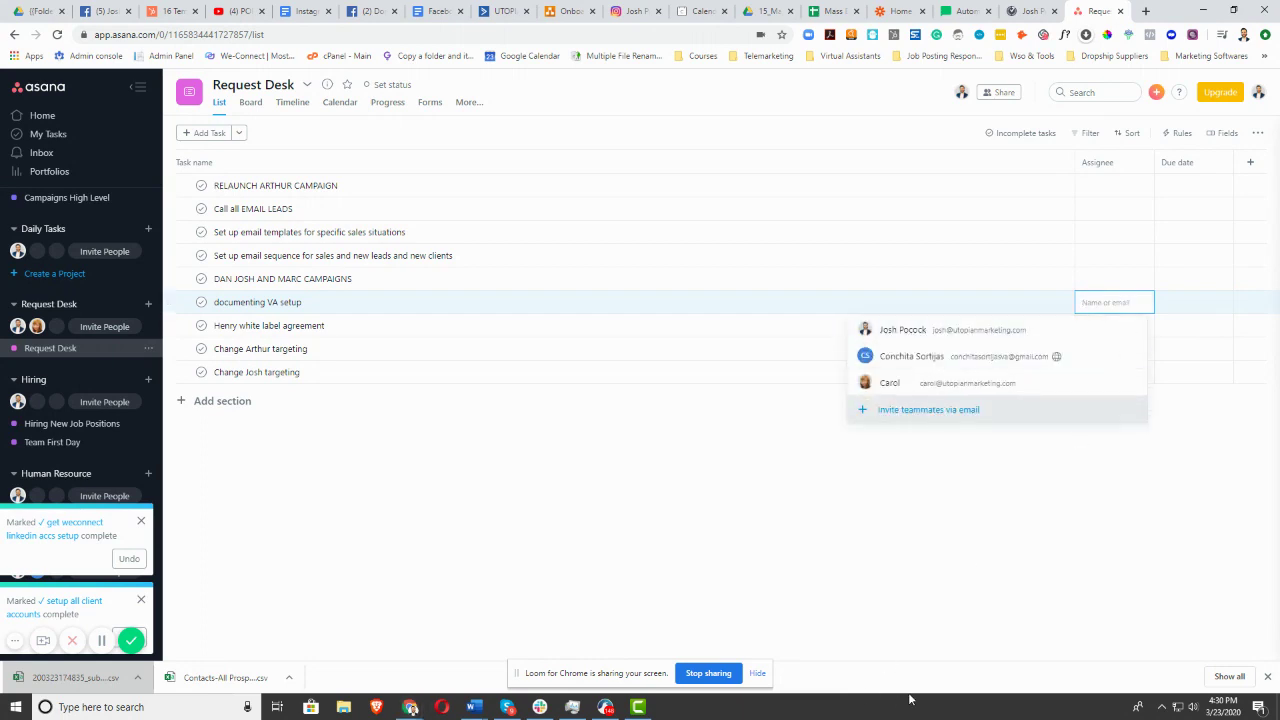
{"action": "left_click", "coordinate": [1123, 185]}
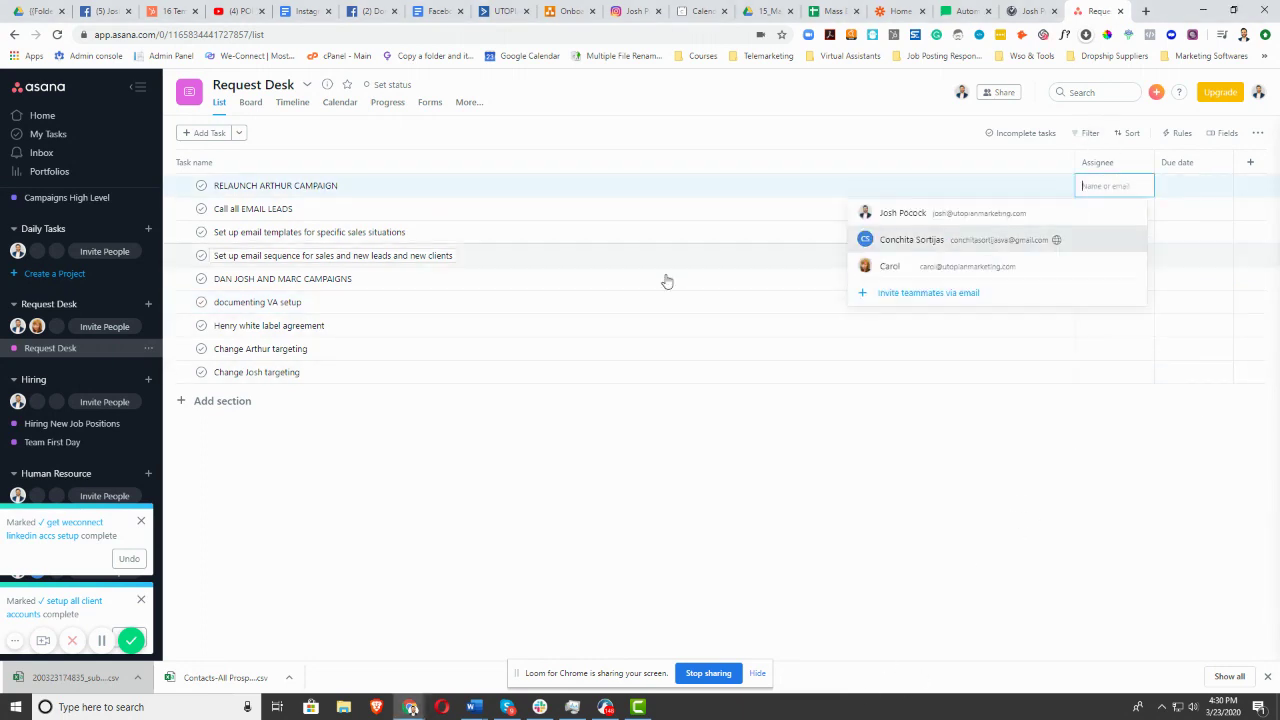
{"action": "left_click", "coordinate": [932, 502]}
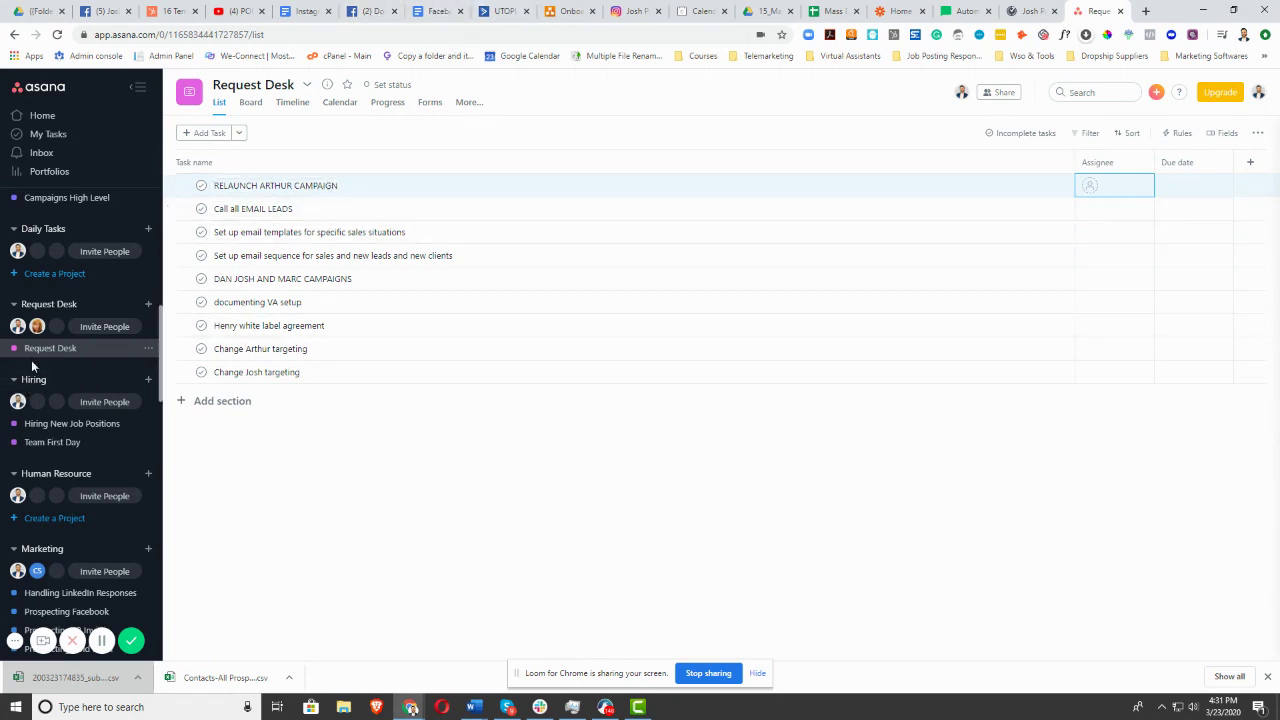
View the Prospecting FB Posts project and show the remaining projects of the Marketing team
{"action": "scroll", "coordinate": [80, 565], "scroll_direction": "down", "scroll_amount": 2}
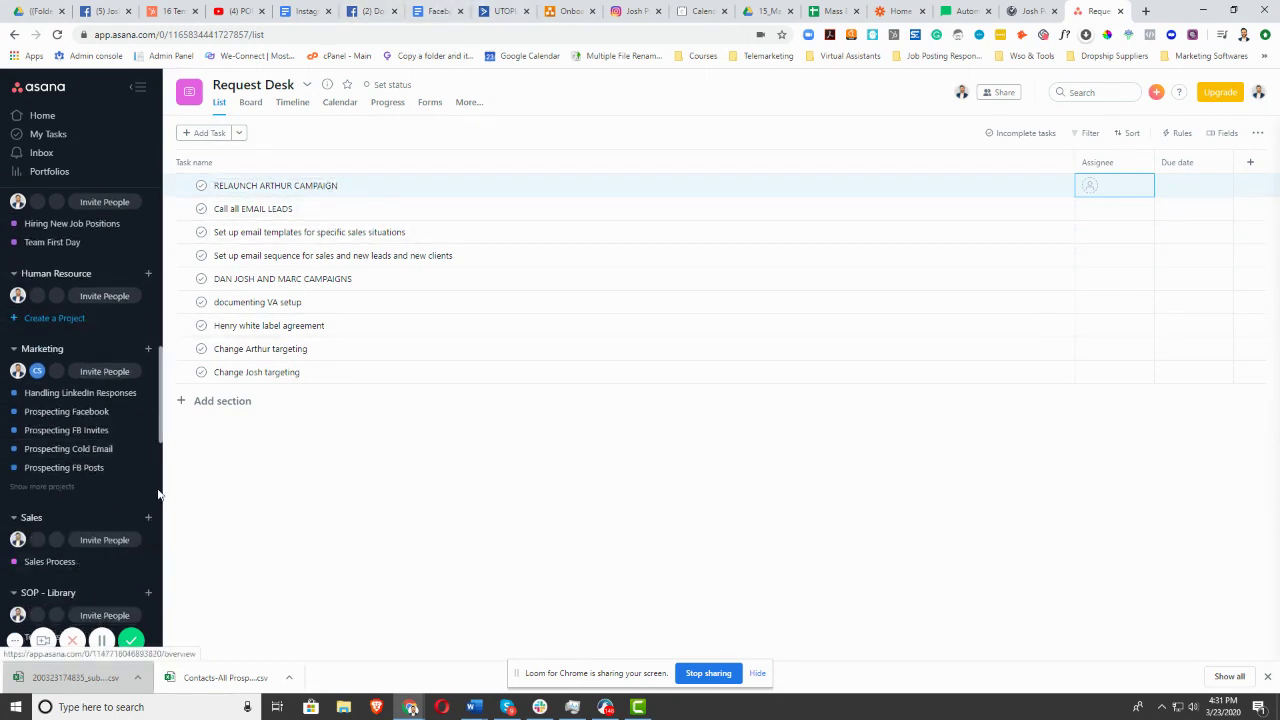
{"action": "scroll", "coordinate": [120, 435], "scroll_direction": "down", "scroll_amount": 1}
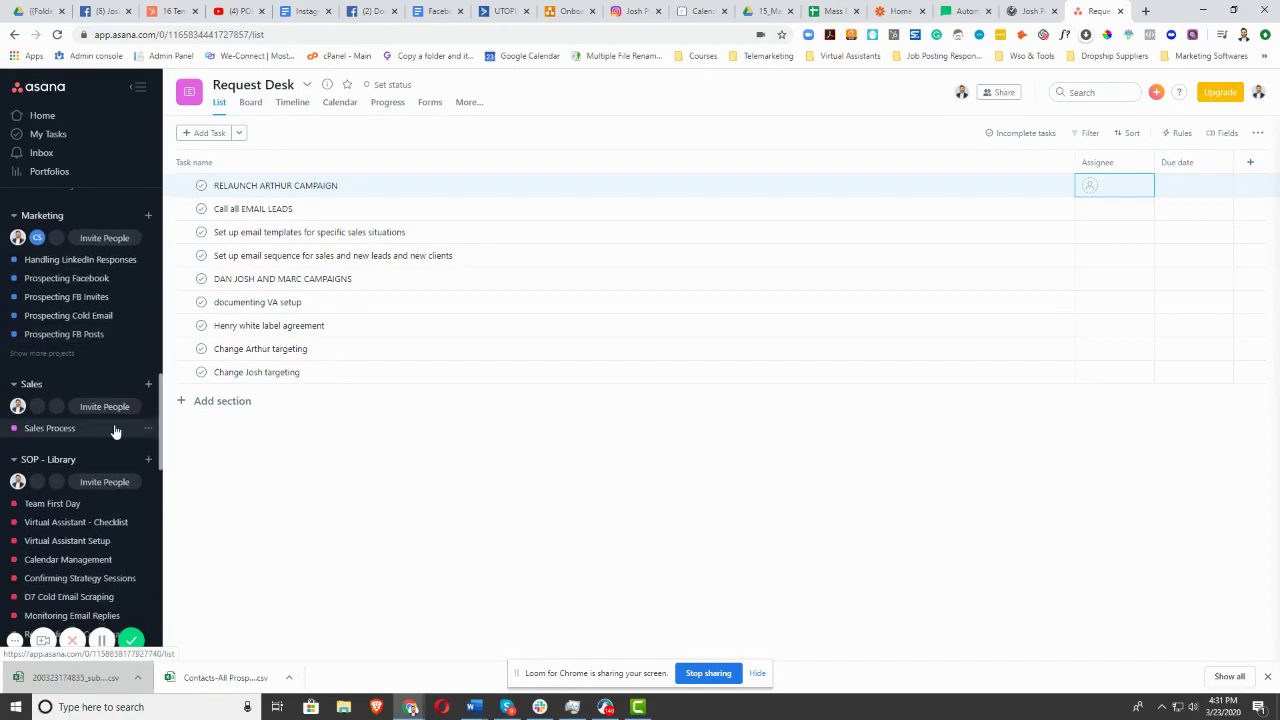
{"action": "left_click", "coordinate": [85, 335]}
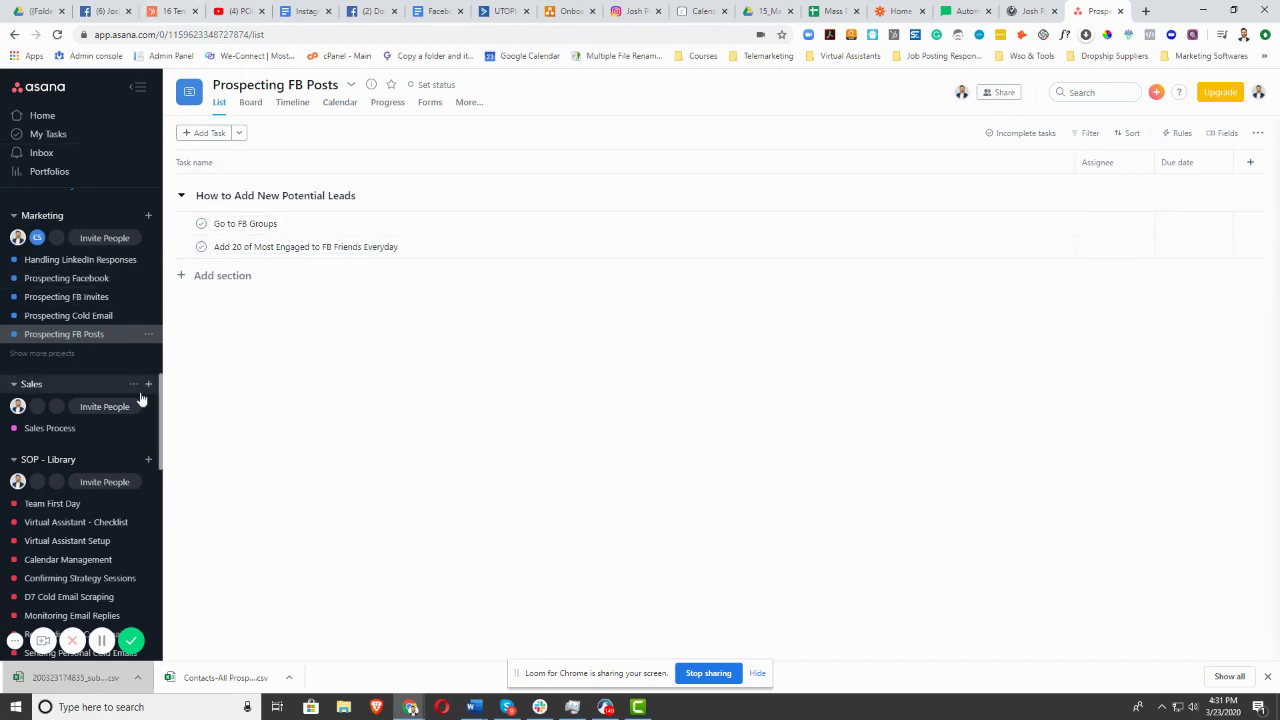
{"action": "left_click", "coordinate": [50, 356]}
Look through the team list and view the Asana Basics Training, Online Courses and Airtable Training projects
{"action": "scroll", "coordinate": [45, 370], "scroll_direction": "down", "scroll_amount": 5}
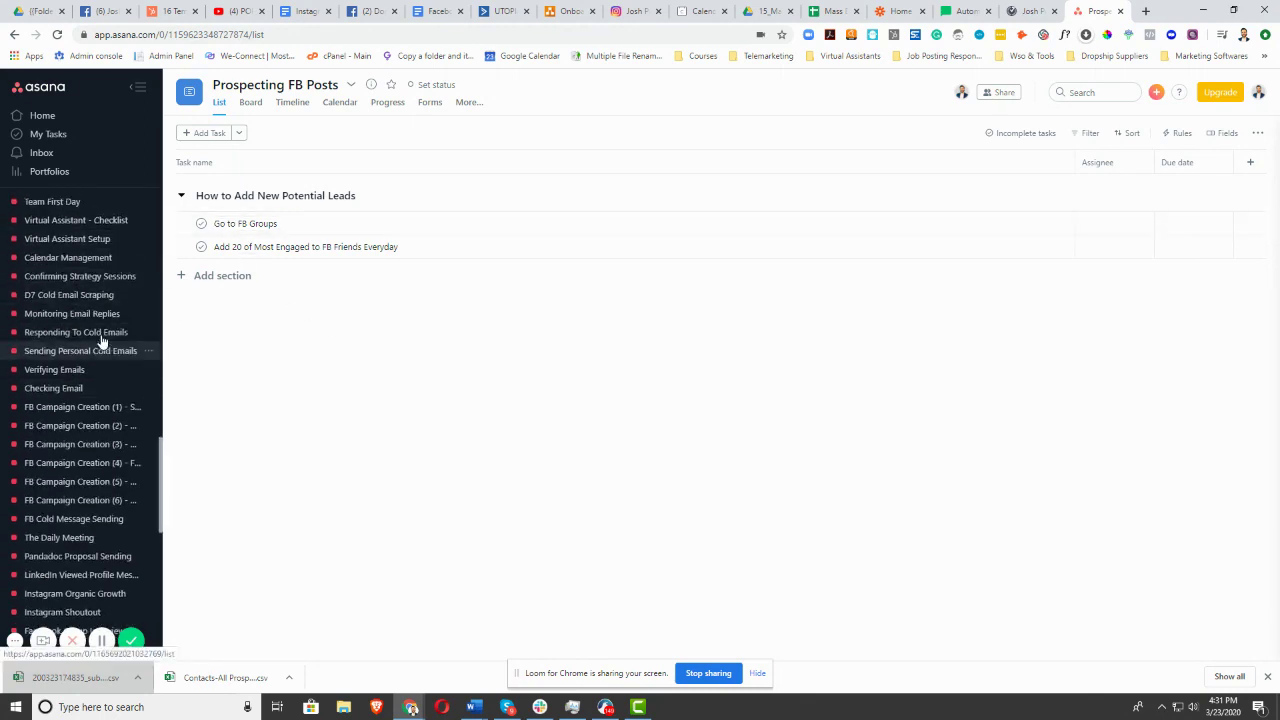
{"action": "scroll", "coordinate": [85, 325], "scroll_direction": "up", "scroll_amount": 5}
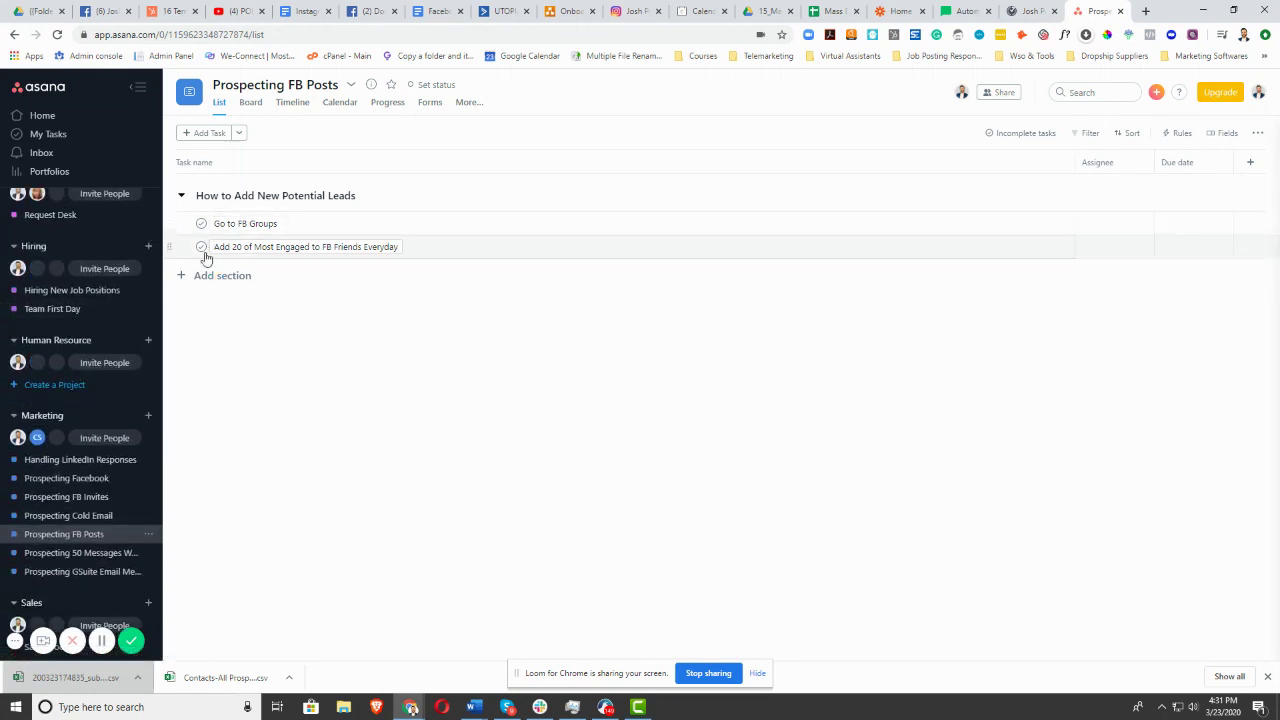
{"action": "scroll", "coordinate": [108, 500], "scroll_direction": "up", "scroll_amount": 3}
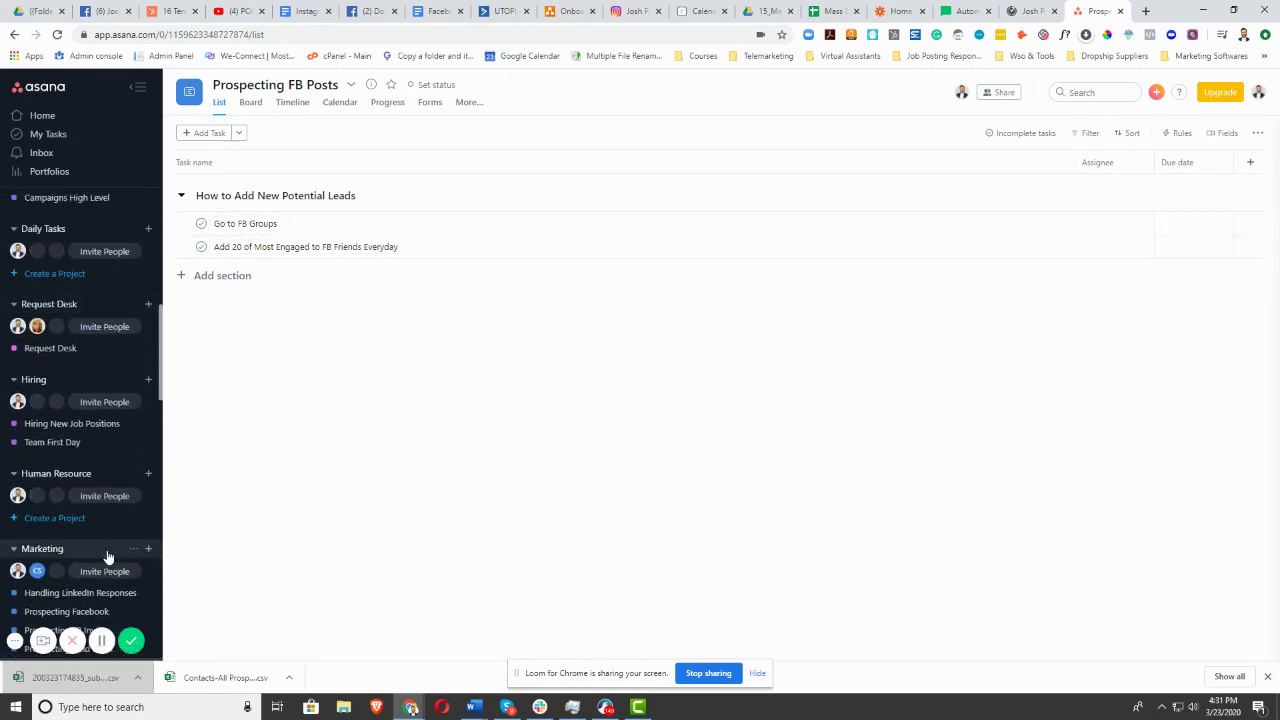
{"action": "scroll", "coordinate": [137, 480], "scroll_direction": "down", "scroll_amount": 15}
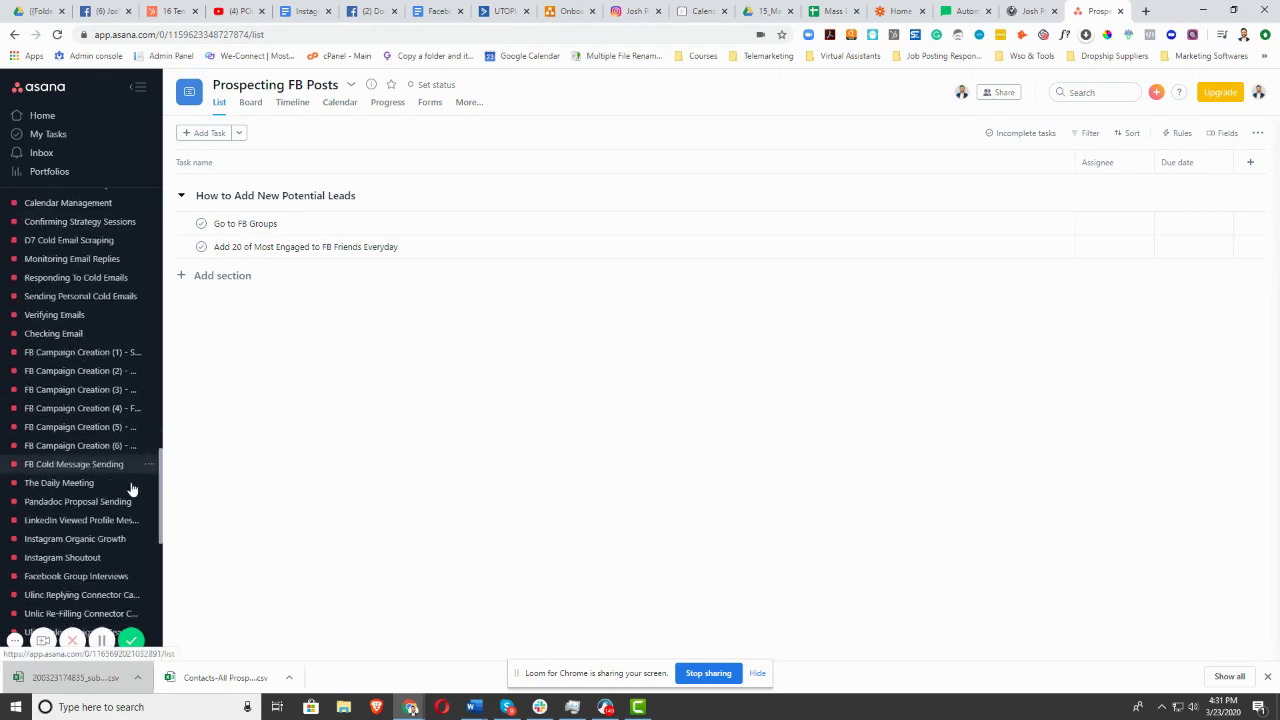
{"action": "scroll", "coordinate": [155, 513], "scroll_direction": "up", "scroll_amount": 2}
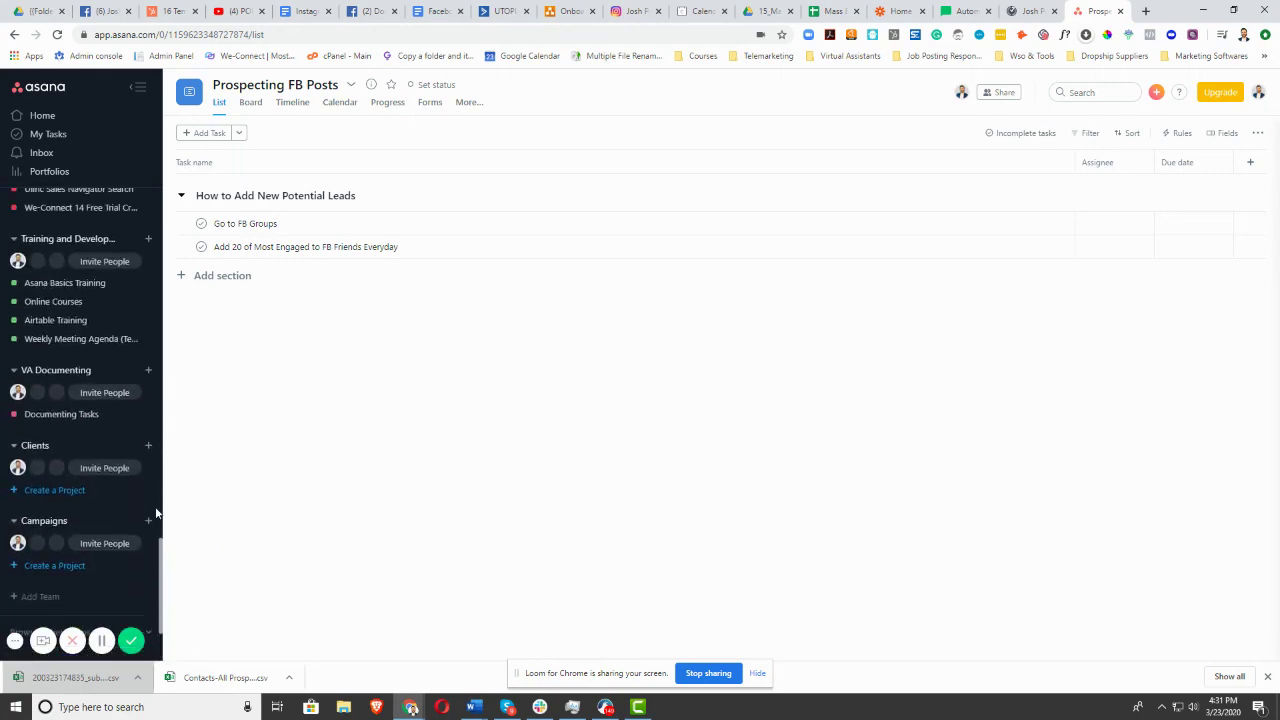
{"action": "left_click", "coordinate": [60, 287]}
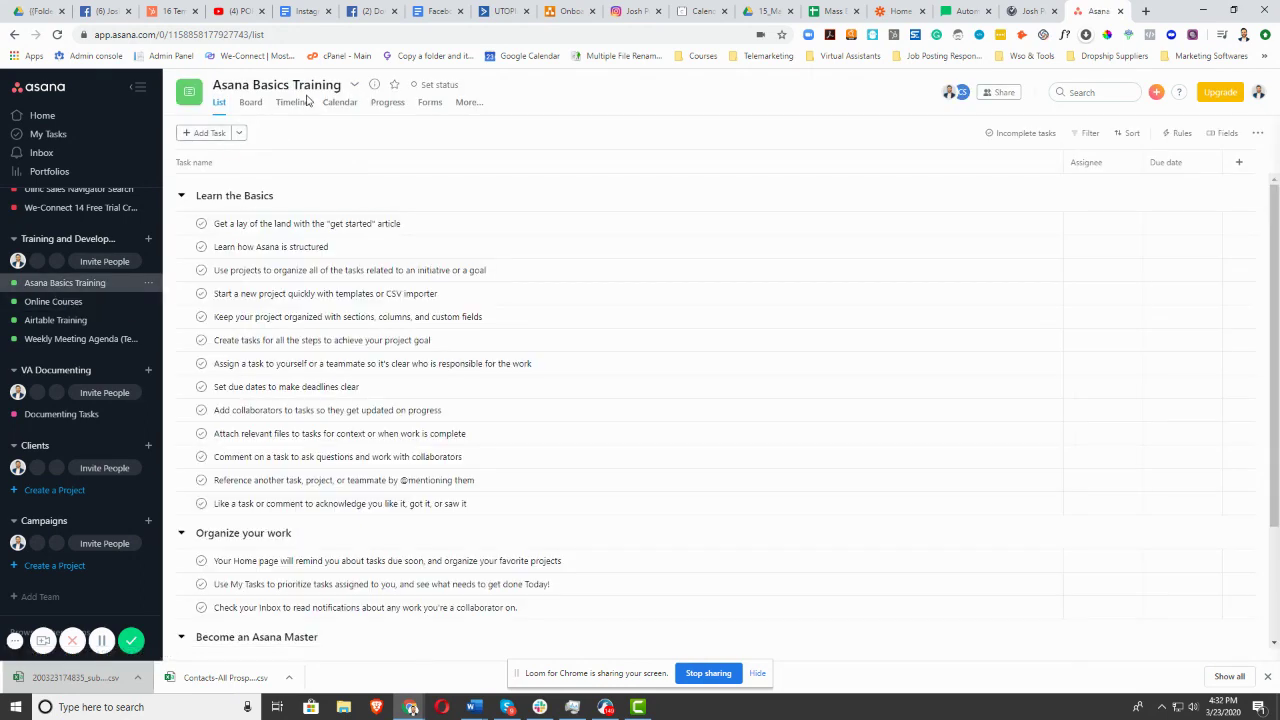
{"action": "left_click", "coordinate": [60, 306]}
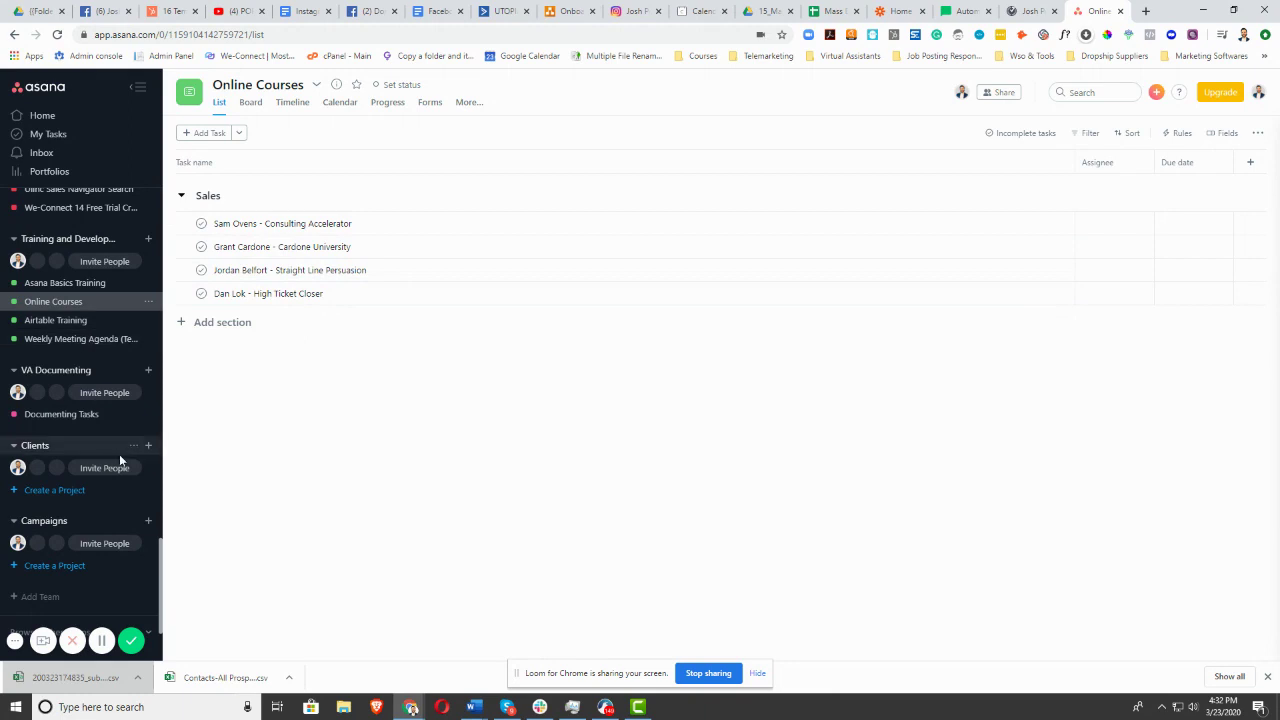
{"action": "left_click", "coordinate": [66, 320]}
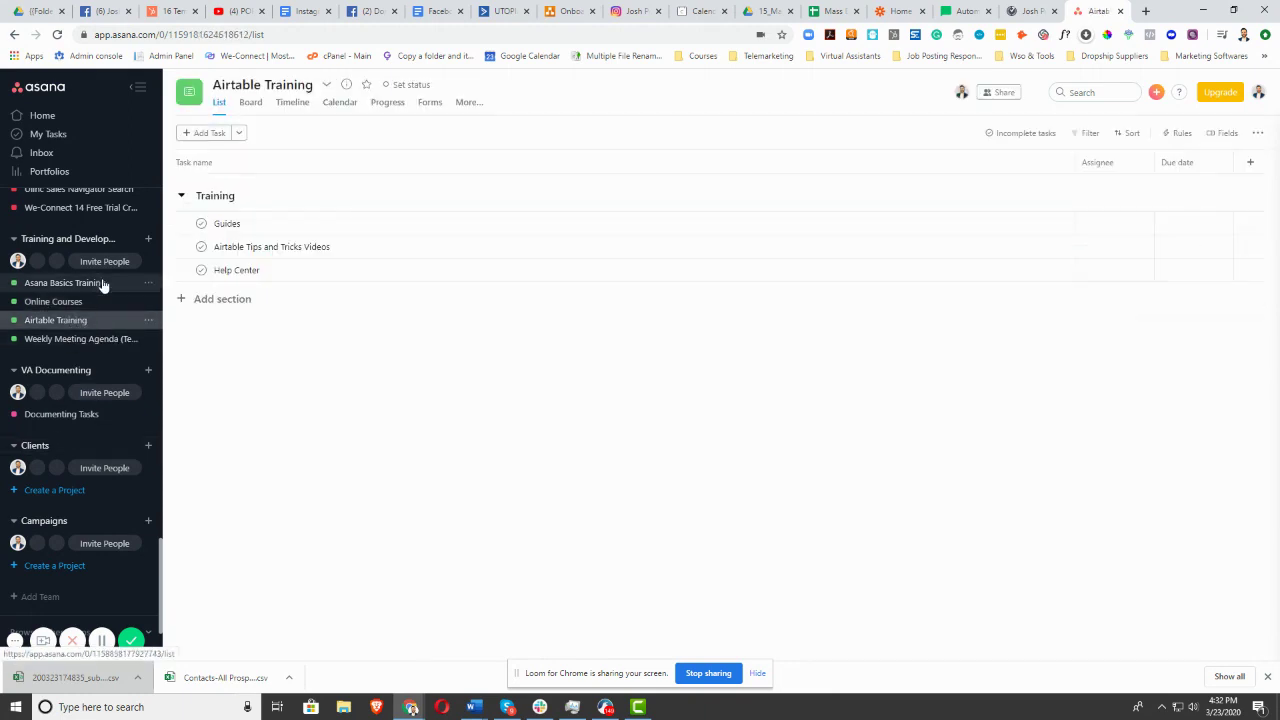
View the details of the Guides, Airtable Tips and Tricks Videos and Help Center tasks, and open the tips task's Vimeo link
{"action": "left_click", "coordinate": [280, 225]}
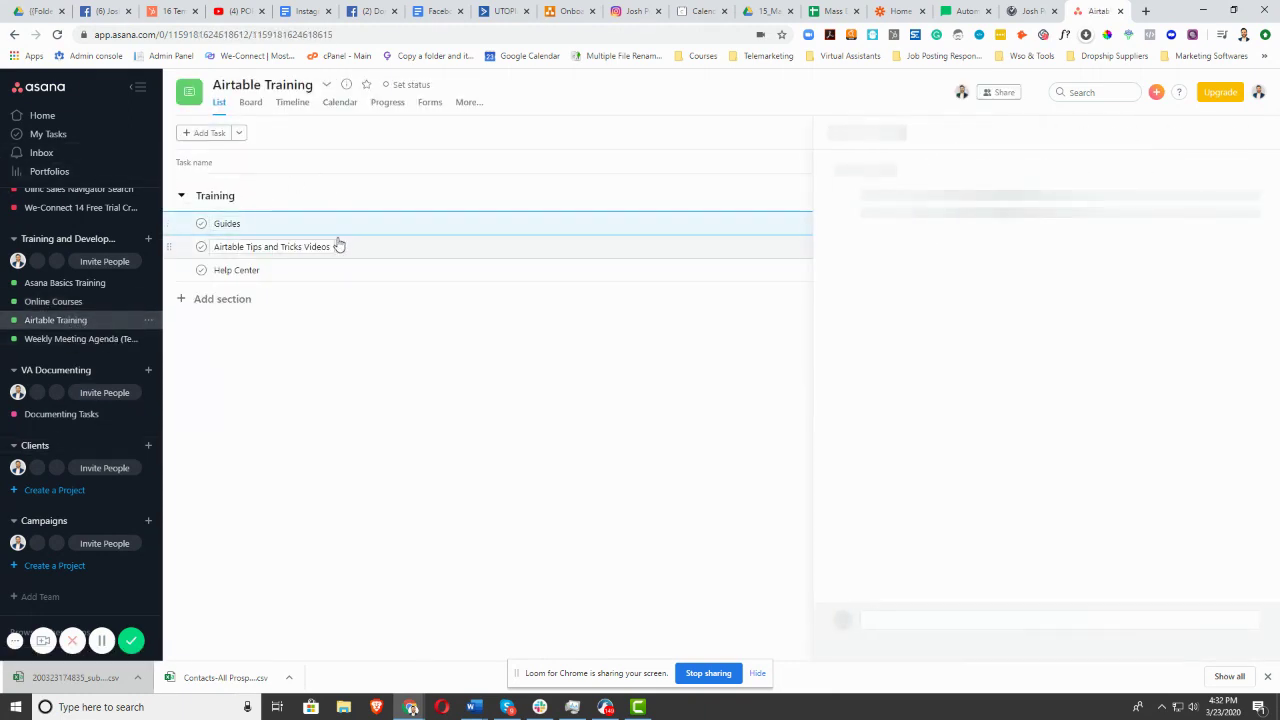
{"action": "left_click", "coordinate": [363, 250]}
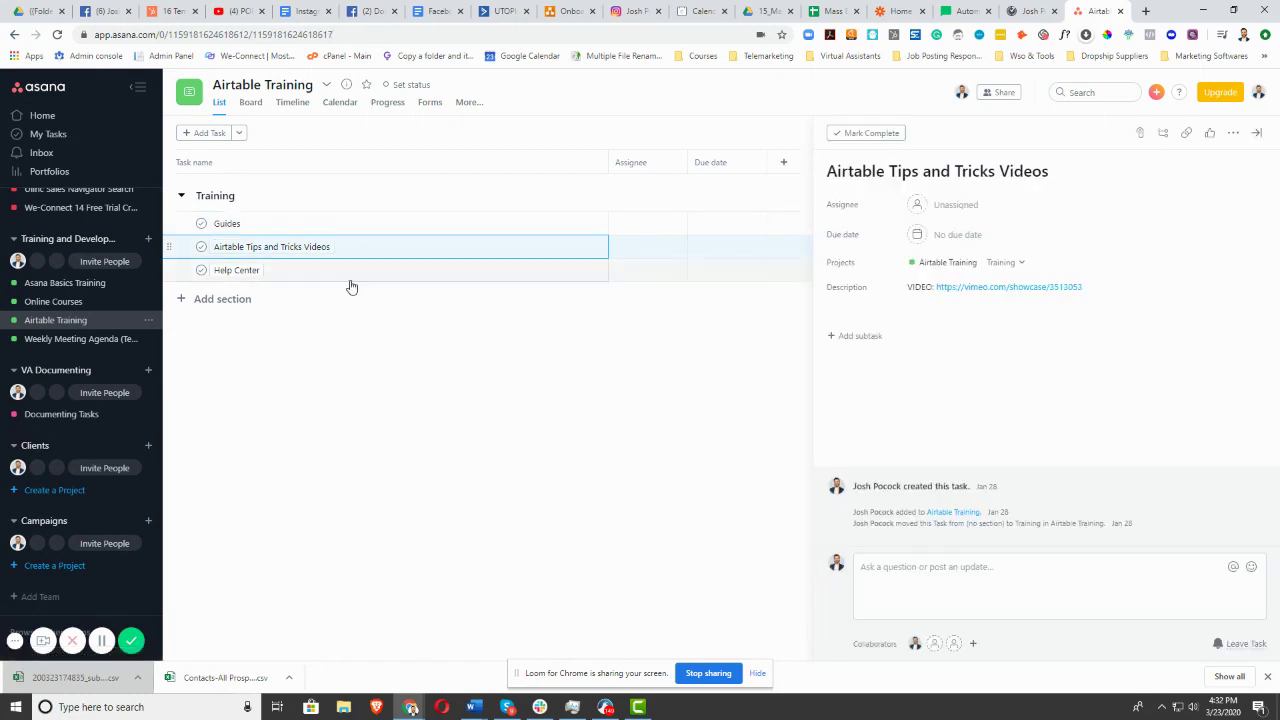
{"action": "left_click", "coordinate": [375, 272]}
{"action": "left_click", "coordinate": [380, 250]}
{"action": "left_click", "coordinate": [386, 271]}
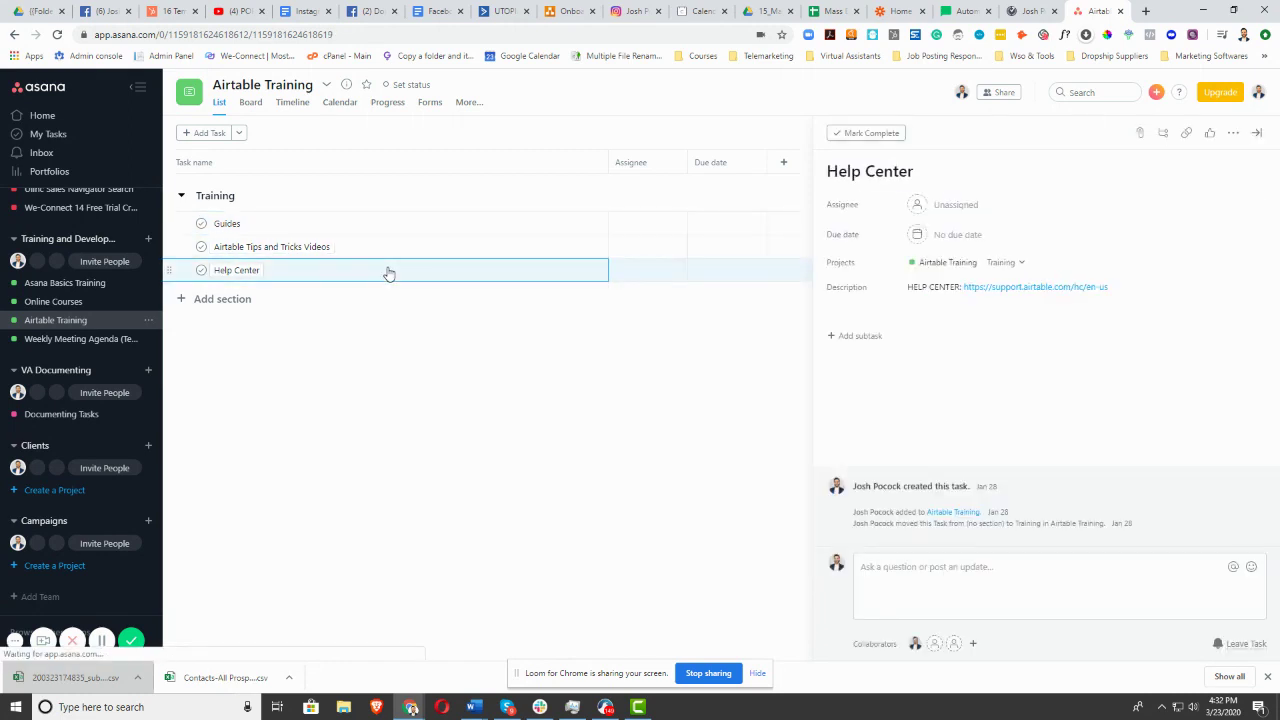
{"action": "left_click", "coordinate": [381, 255]}
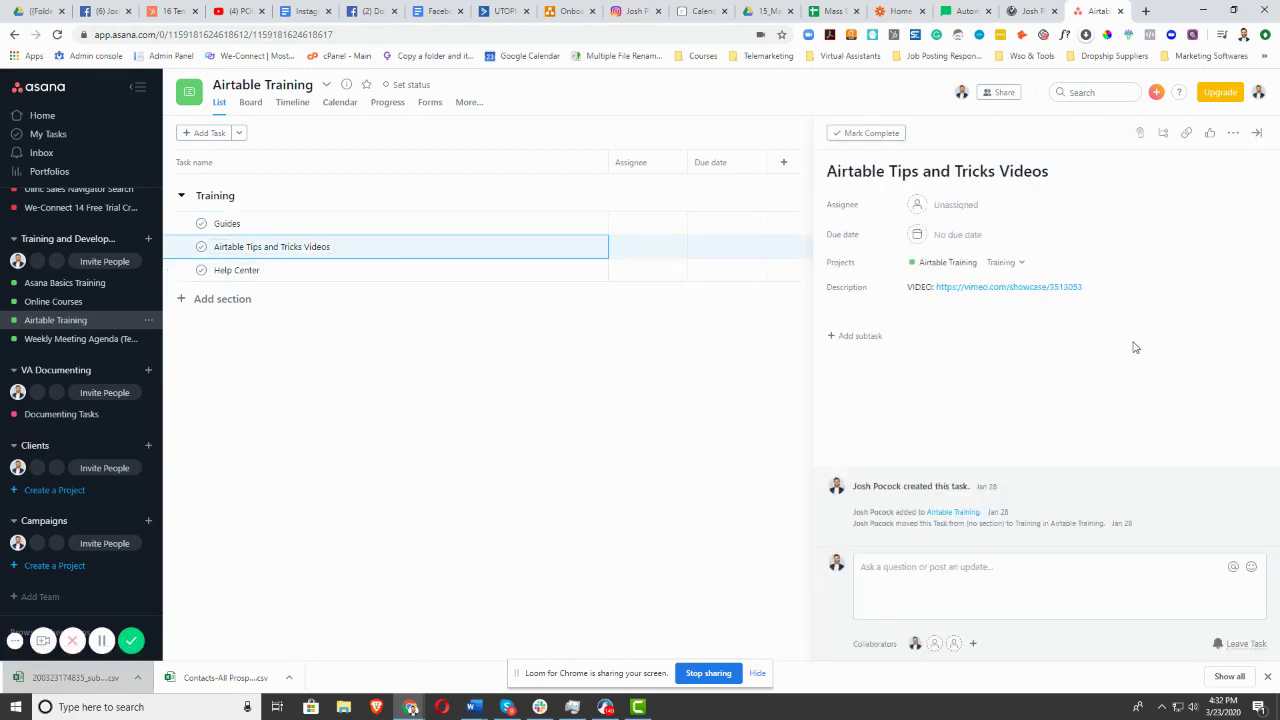
{"action": "left_click", "coordinate": [1038, 291]}
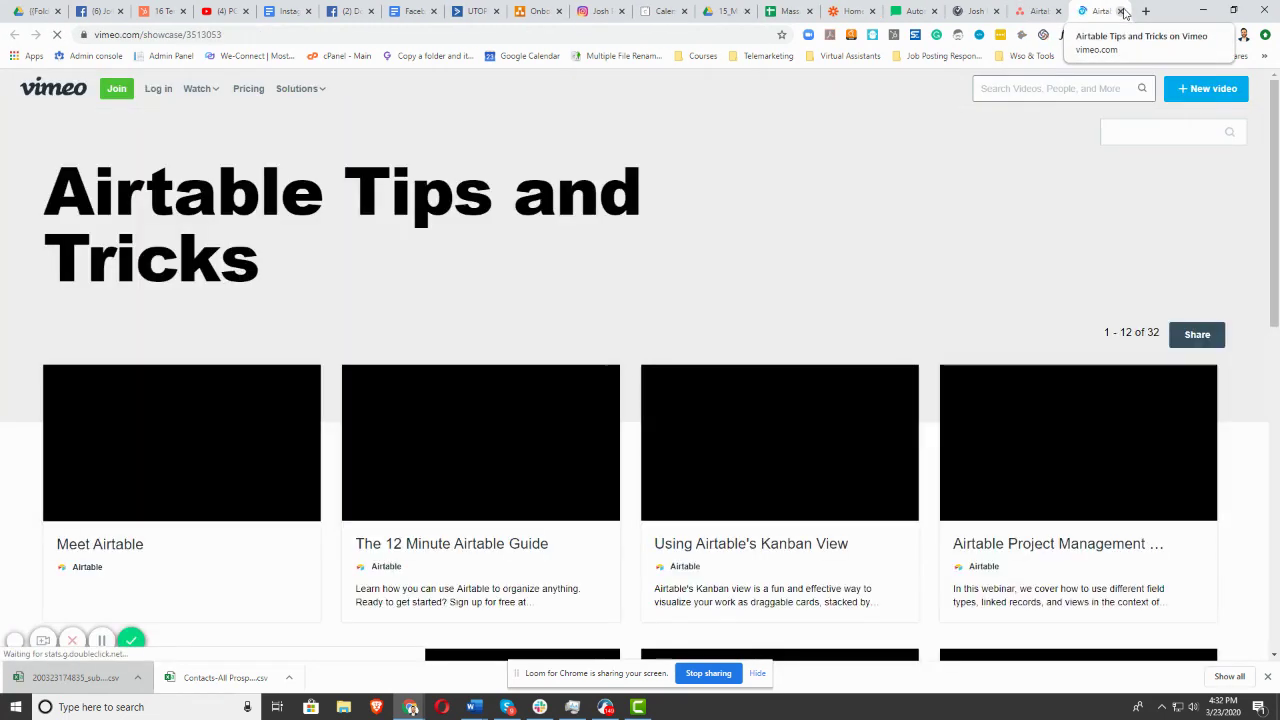
Close the Vimeo page and the tips task's details, and view the Weekly Meeting Agenda (Template) project as a board and as a list
{"action": "left_click", "coordinate": [1120, 11]}
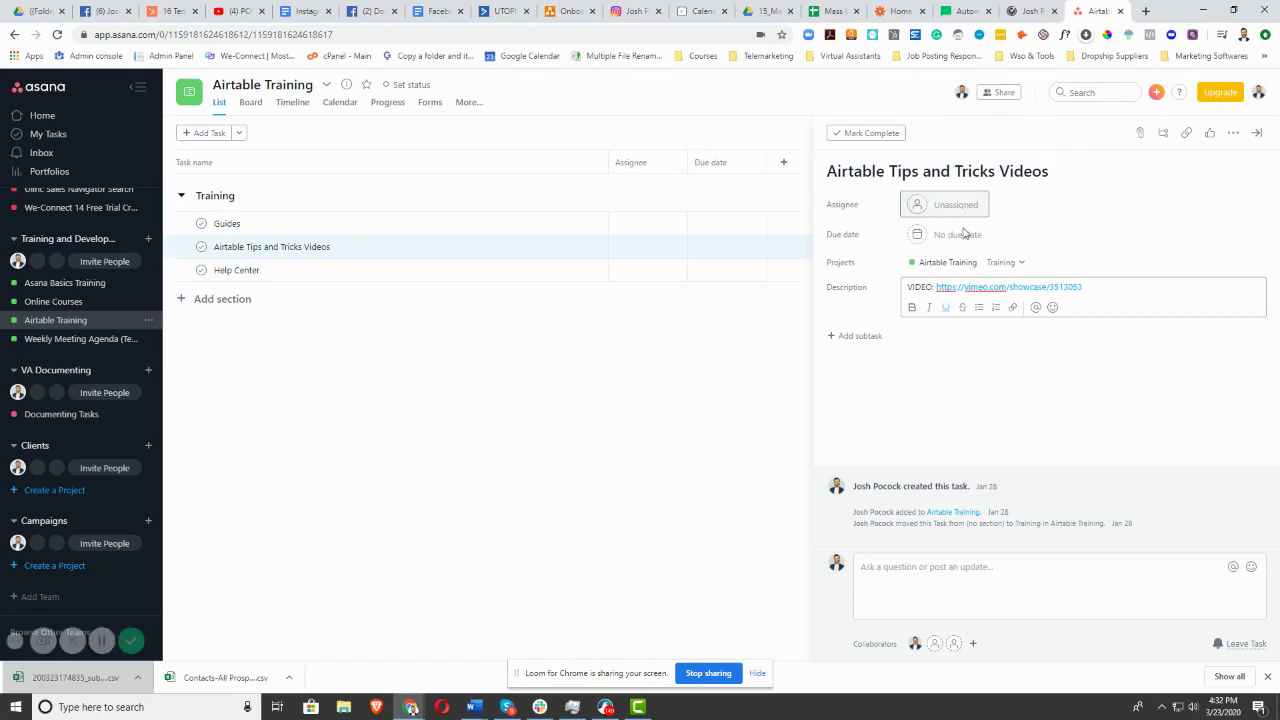
{"action": "left_click", "coordinate": [459, 326]}
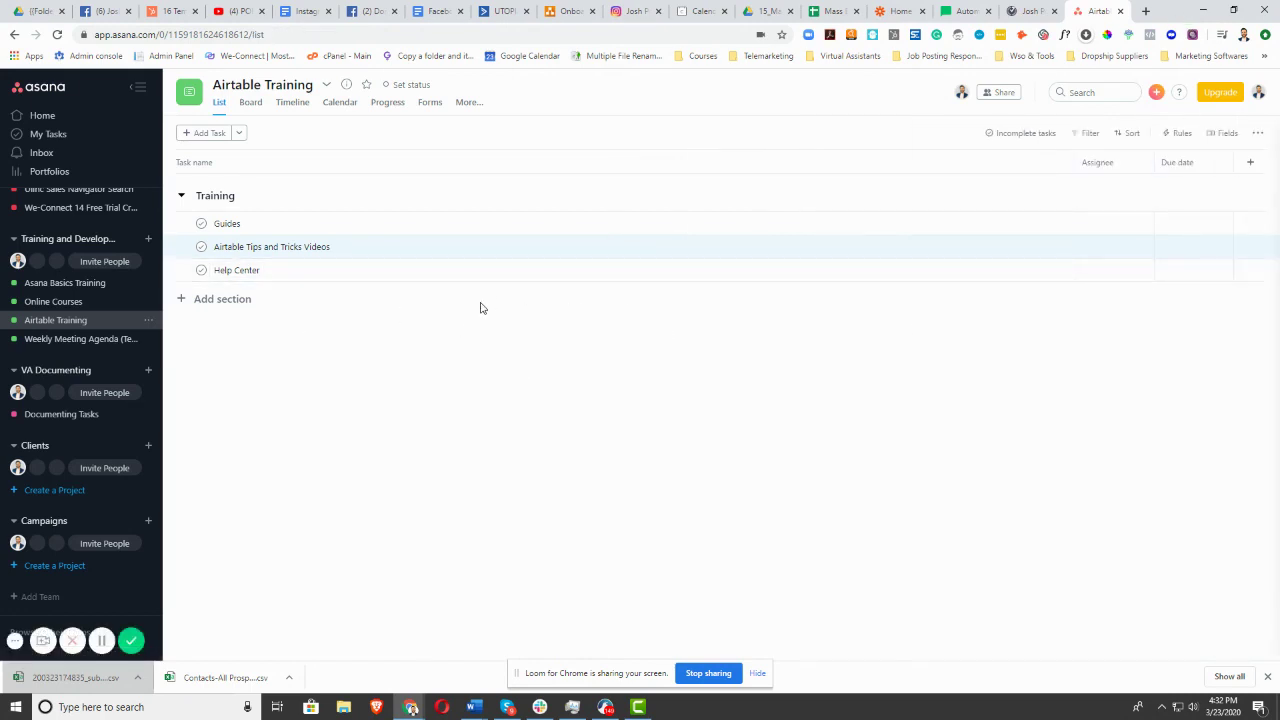
{"action": "left_click", "coordinate": [86, 339]}
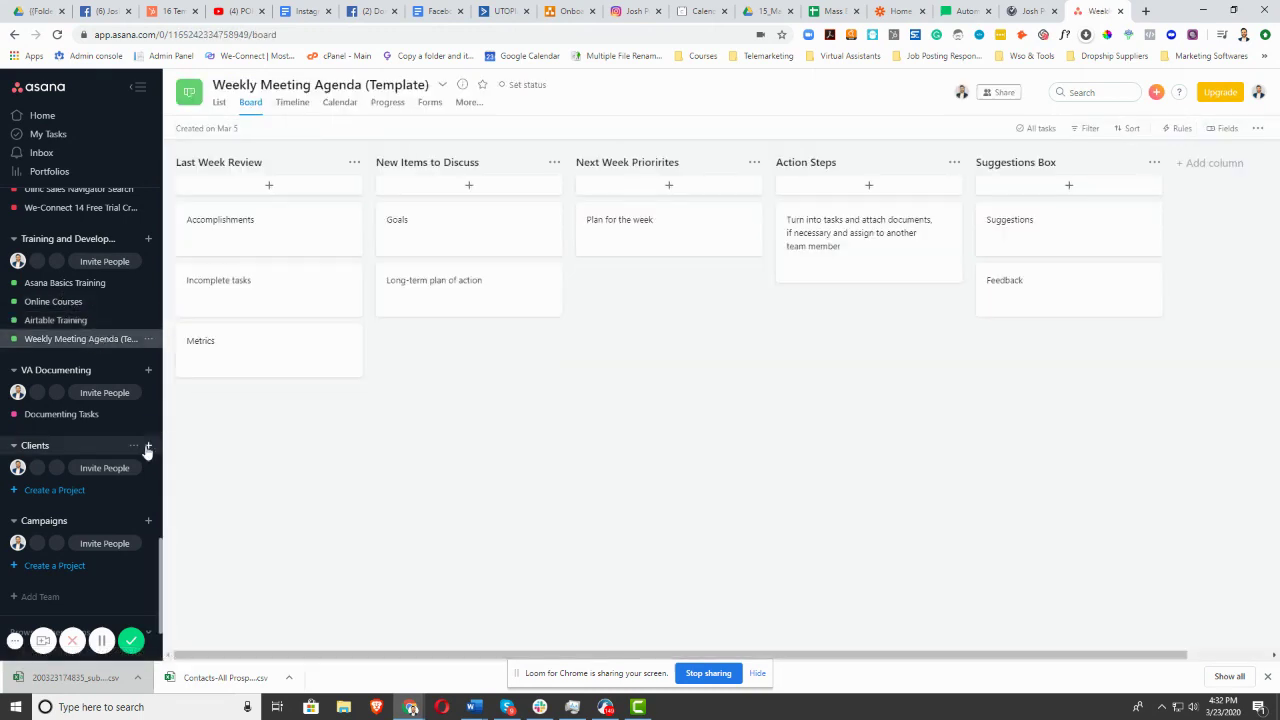
{"action": "scroll", "coordinate": [100, 450], "scroll_direction": "up", "scroll_amount": 5}
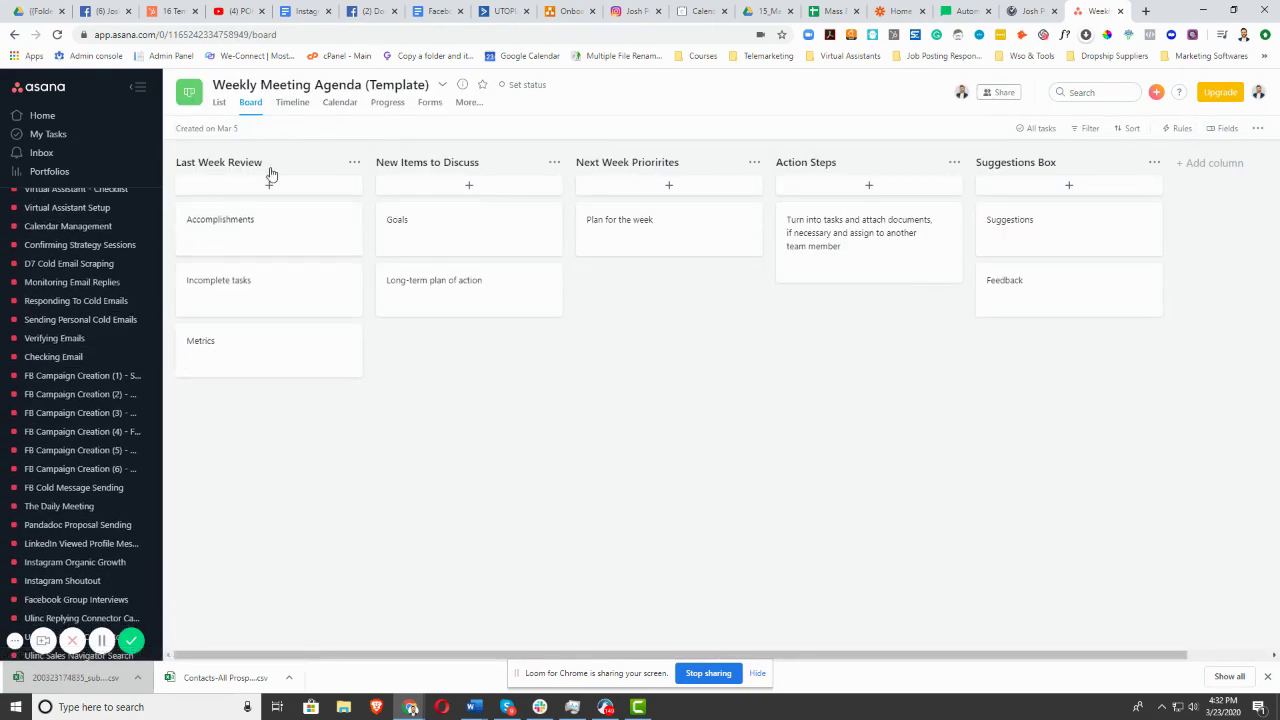
{"action": "left_click", "coordinate": [219, 102]}
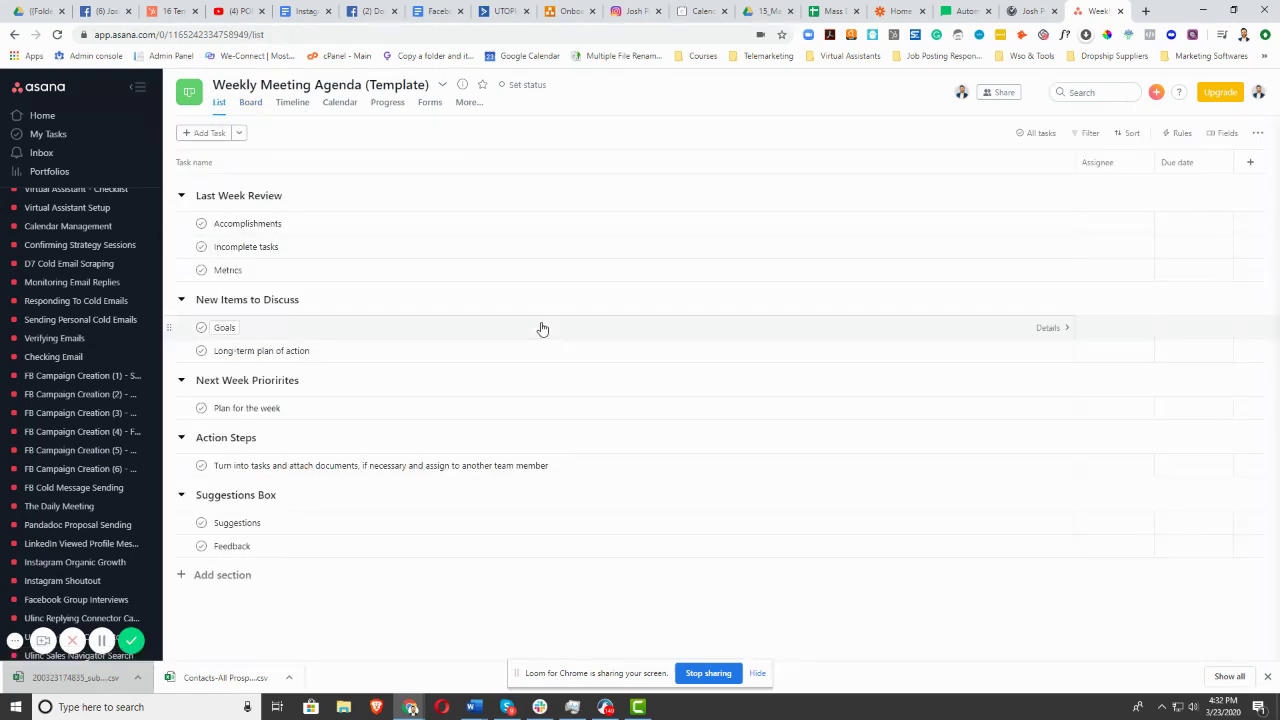
View the My Tasks calendar and look through the Inbox activity of the past seven days
{"action": "scroll", "coordinate": [80, 300], "scroll_direction": "up", "scroll_amount": 10}
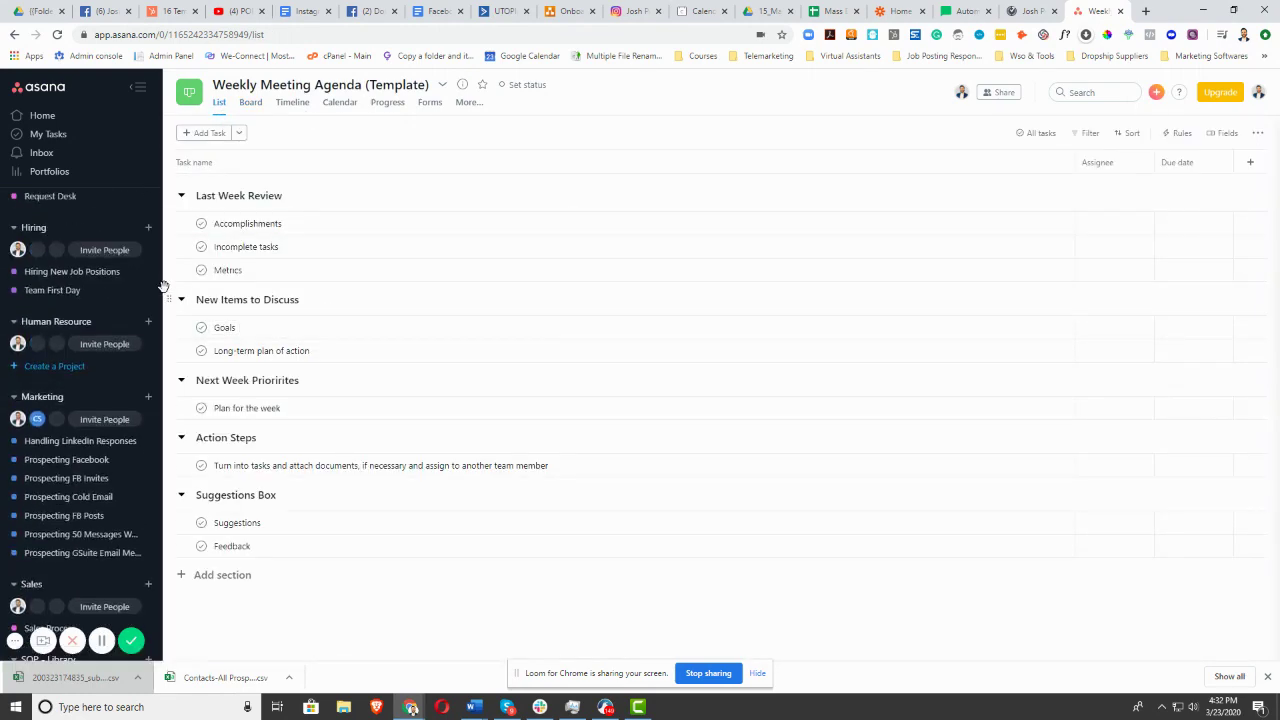
{"action": "scroll", "coordinate": [62, 283], "scroll_direction": "up", "scroll_amount": 10}
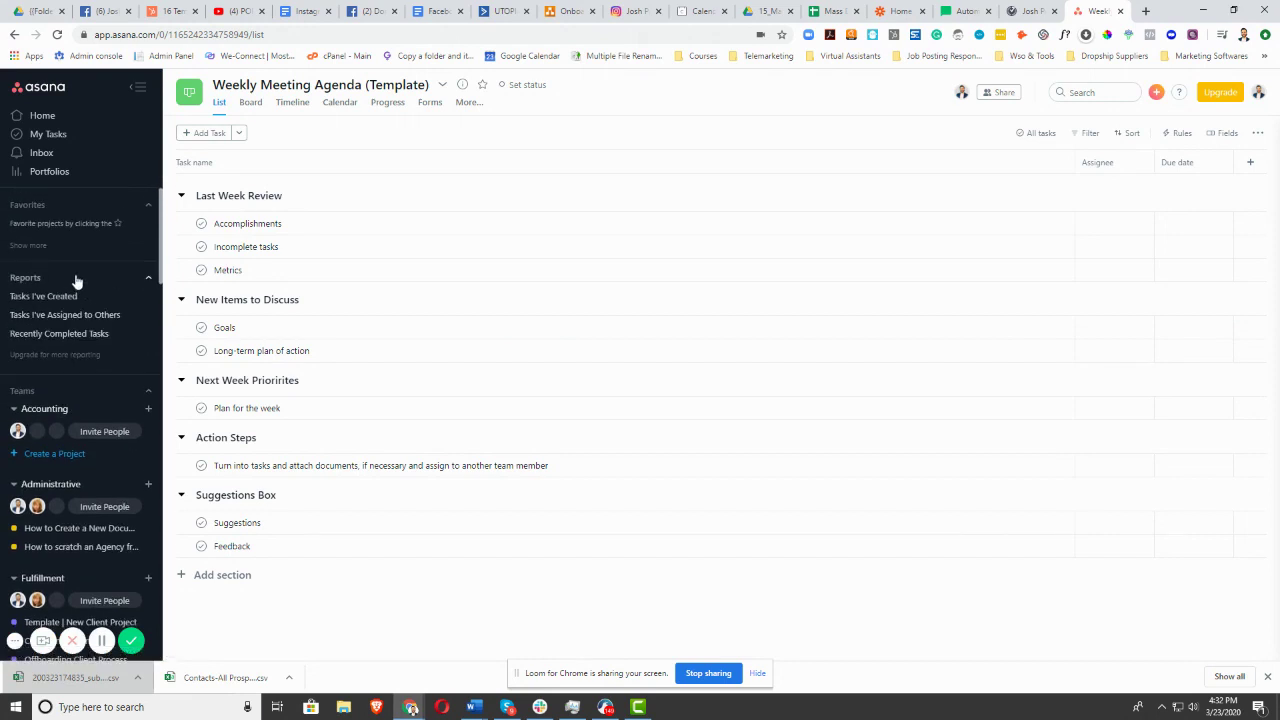
{"action": "left_click", "coordinate": [42, 134]}
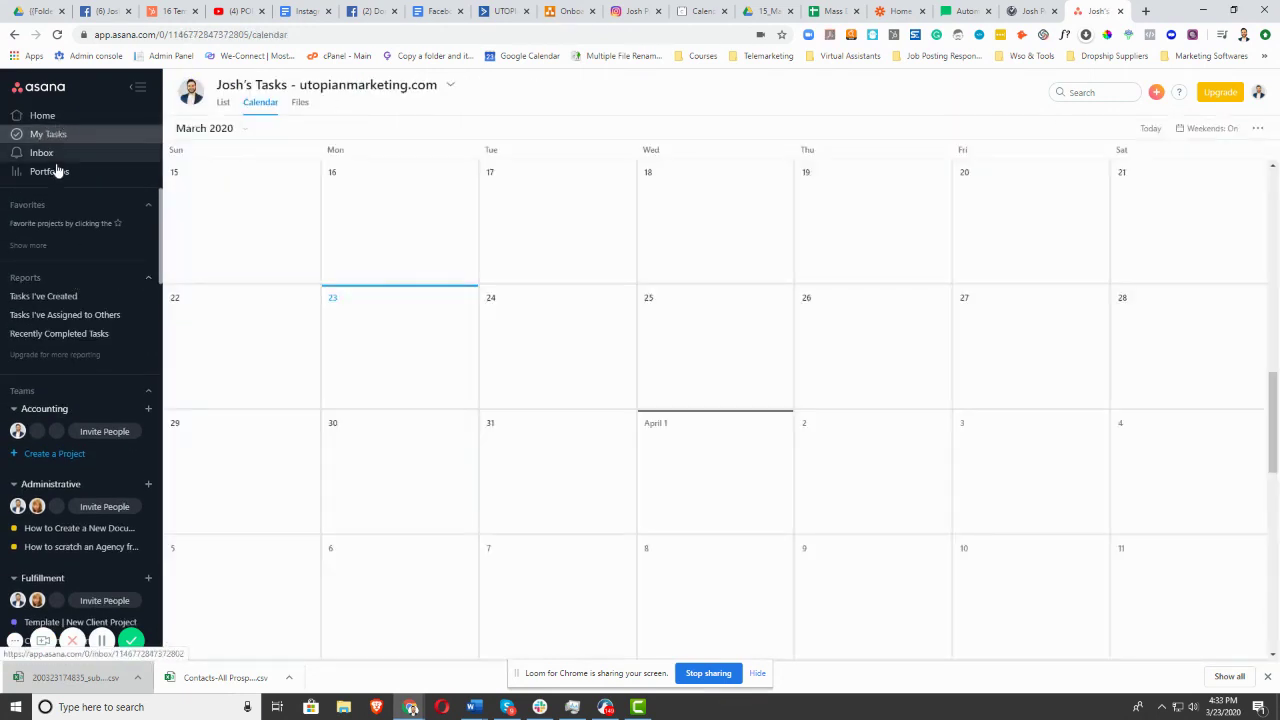
{"action": "left_click", "coordinate": [45, 153]}
{"action": "scroll", "coordinate": [560, 314], "scroll_direction": "down", "scroll_amount": 2}
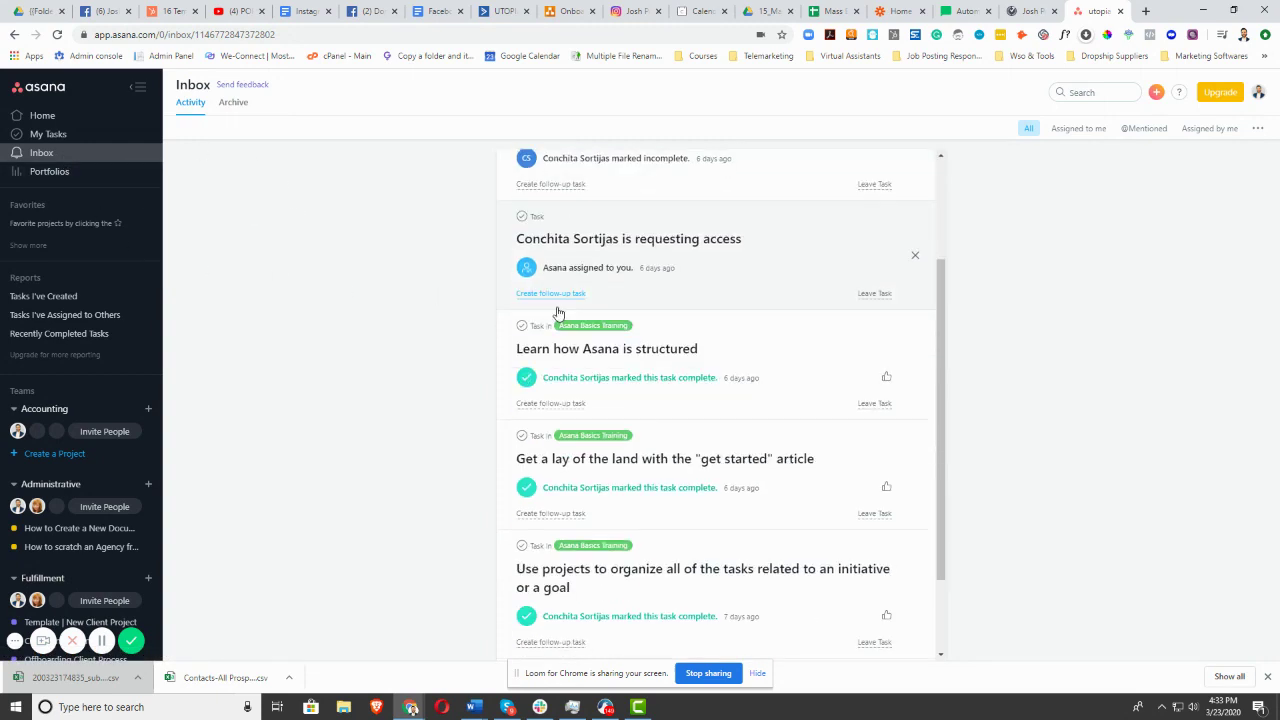
{"action": "scroll", "coordinate": [514, 309], "scroll_direction": "up", "scroll_amount": 2}
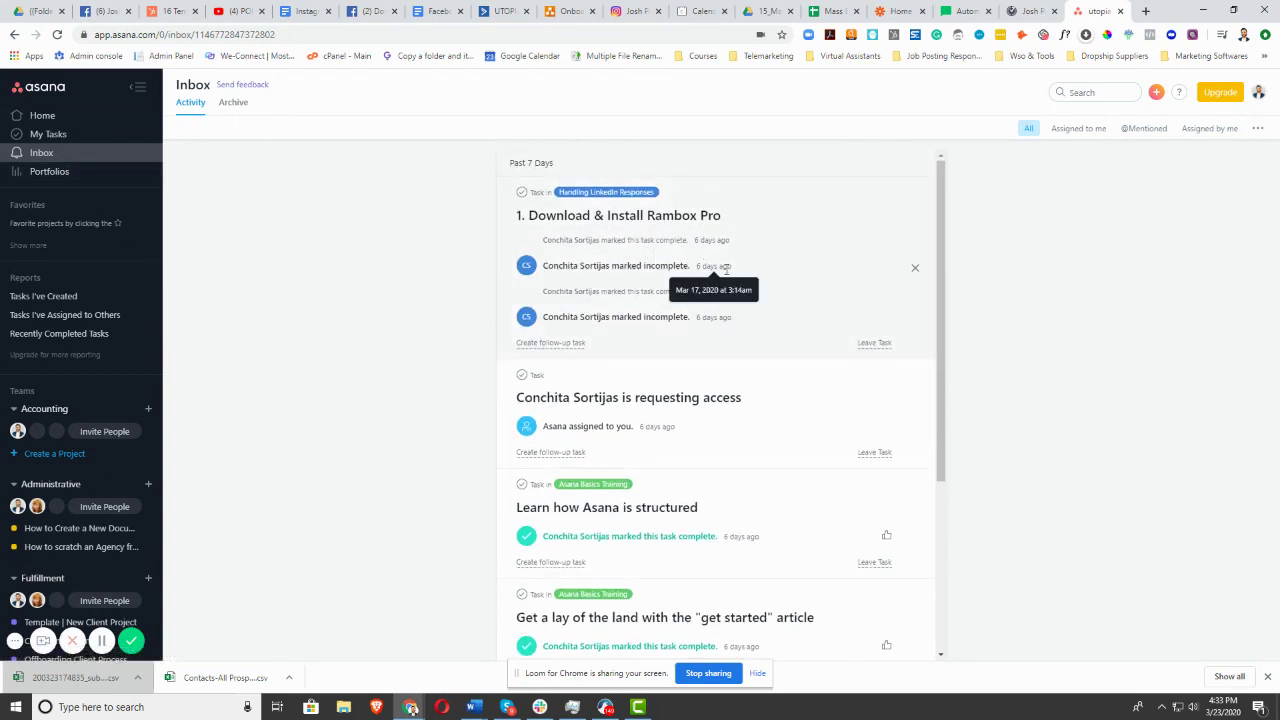
{"action": "left_click", "coordinate": [74, 137]}
{"action": "left_click", "coordinate": [78, 152]}
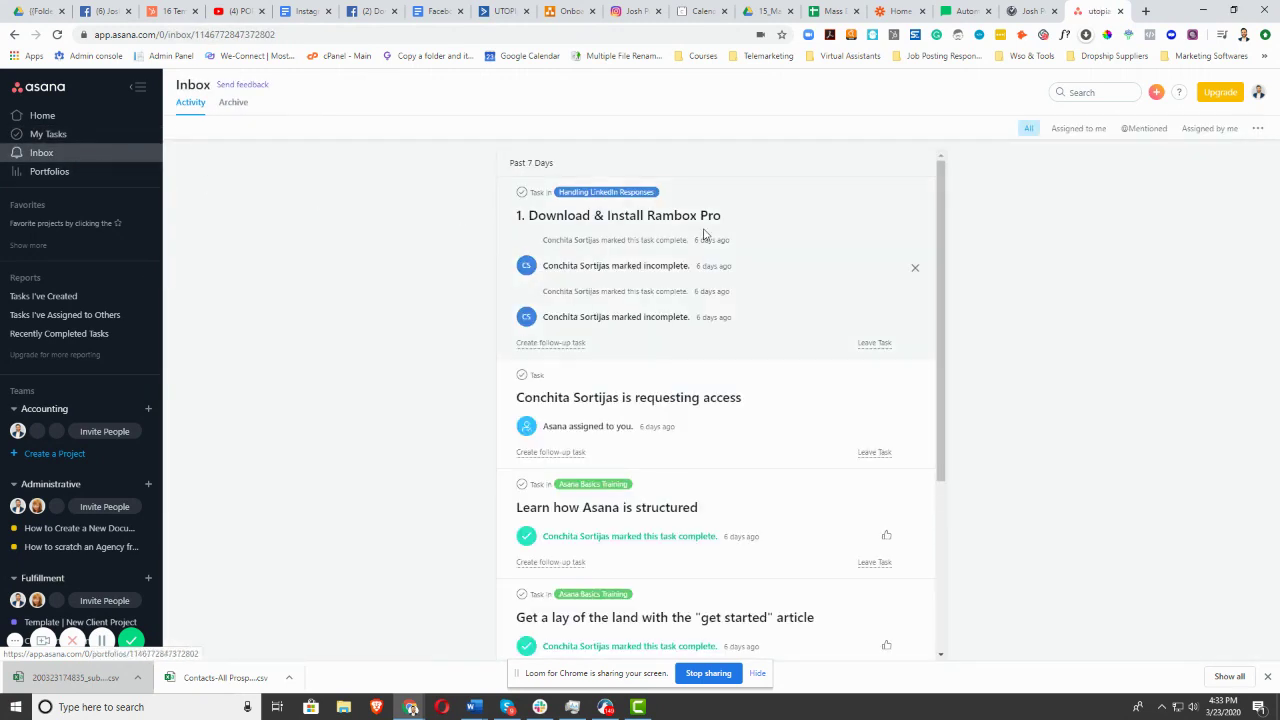
Archive the Inbox notification for "1. Download & Install Rambox Pro" and view the access request task's details
{"action": "left_click", "coordinate": [910, 272]}
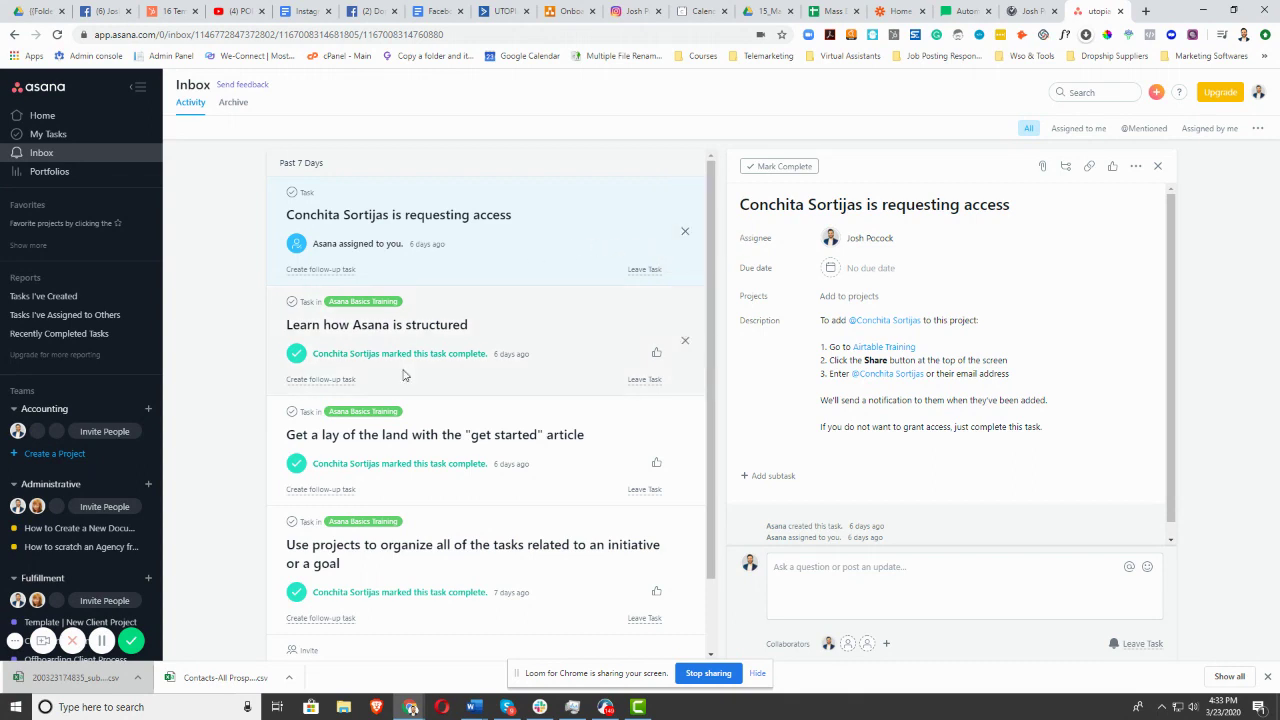
{"action": "scroll", "coordinate": [408, 373], "scroll_direction": "down", "scroll_amount": 1}
{"action": "scroll", "coordinate": [408, 373], "scroll_direction": "up", "scroll_amount": 1}
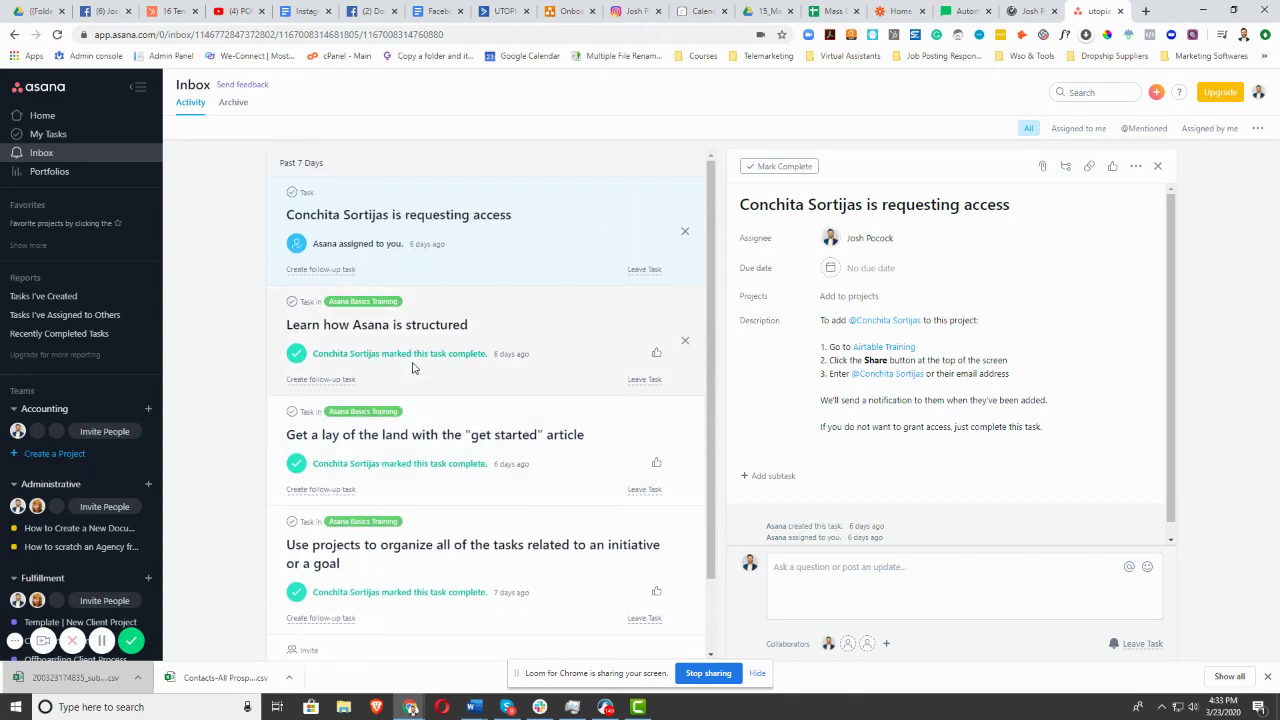